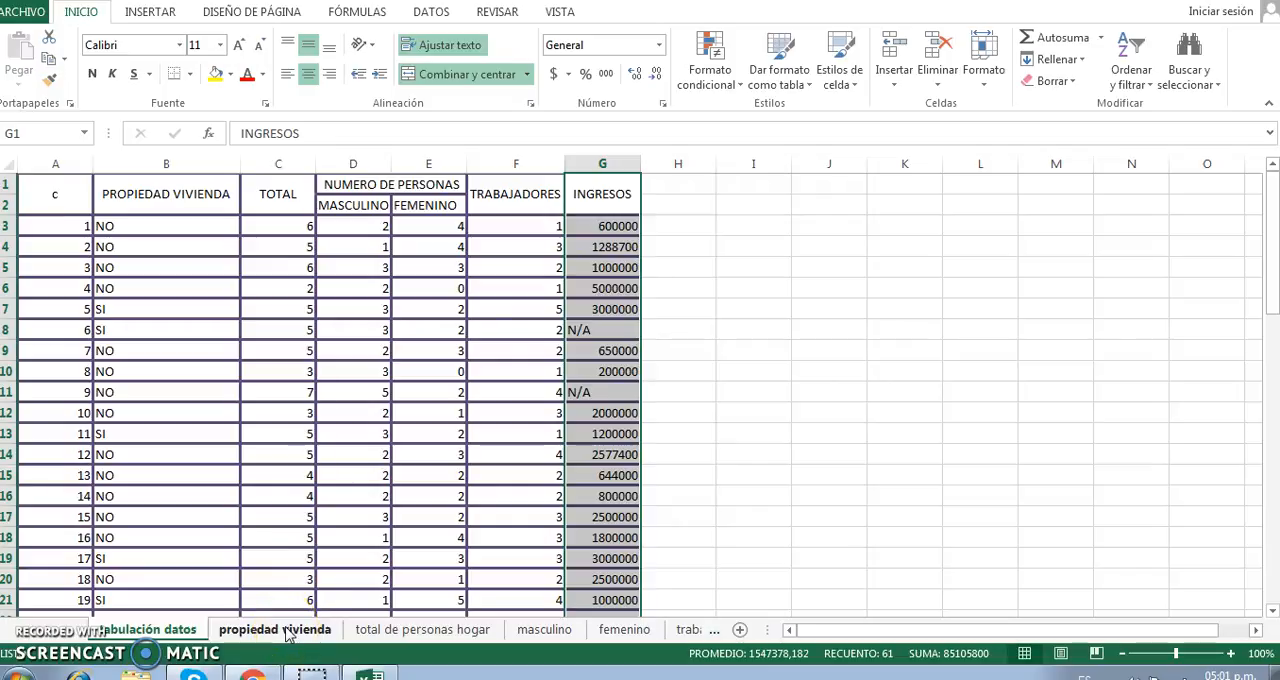
Step: Open the propiedad vivienda sheet and go through the frequency table headers yi, ni, hi, Ni and Hi in row 4
{"action": "left_click", "coordinate": [286, 632]}
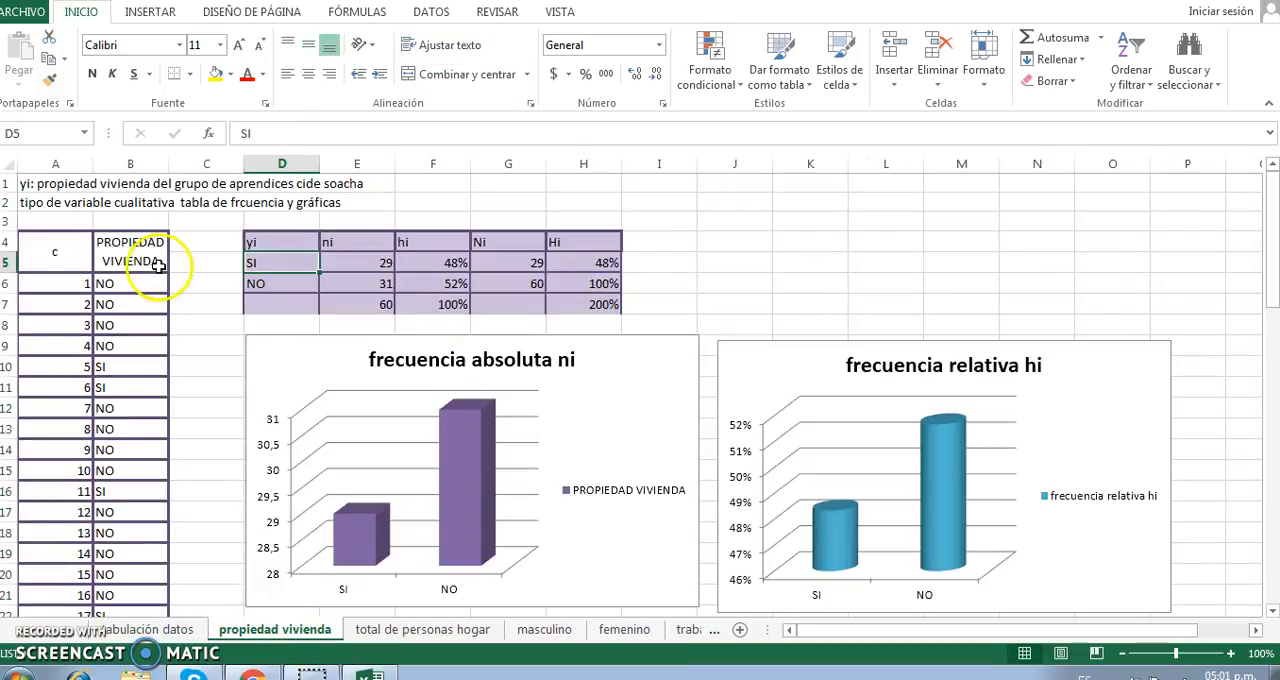
{"action": "left_click", "coordinate": [281, 242]}
{"action": "left_click", "coordinate": [345, 245]}
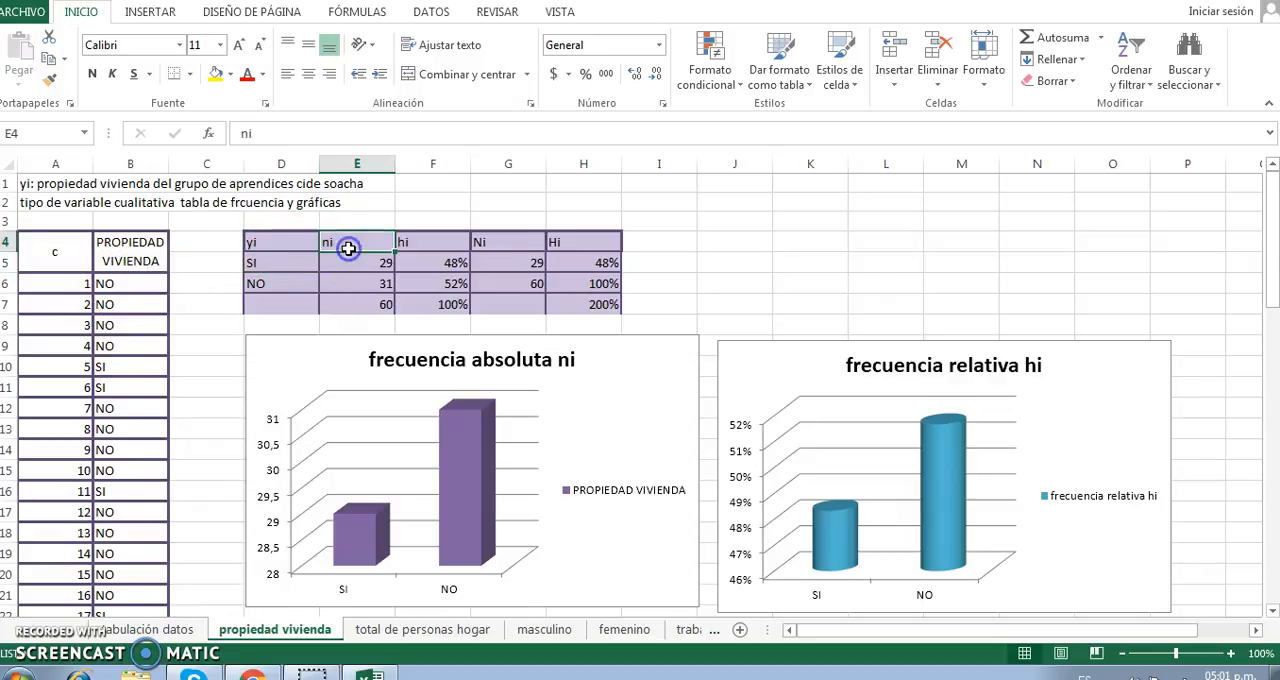
{"action": "left_click", "coordinate": [422, 241]}
{"action": "left_click", "coordinate": [498, 244]}
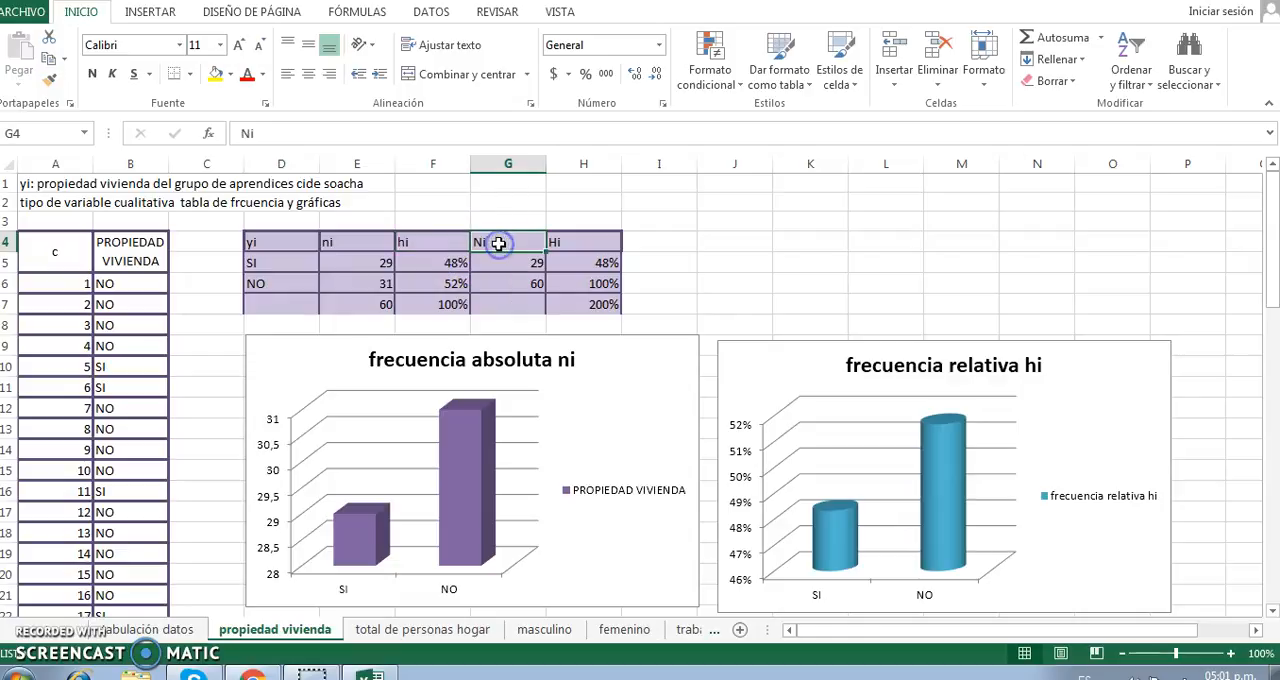
{"action": "left_click", "coordinate": [572, 242]}
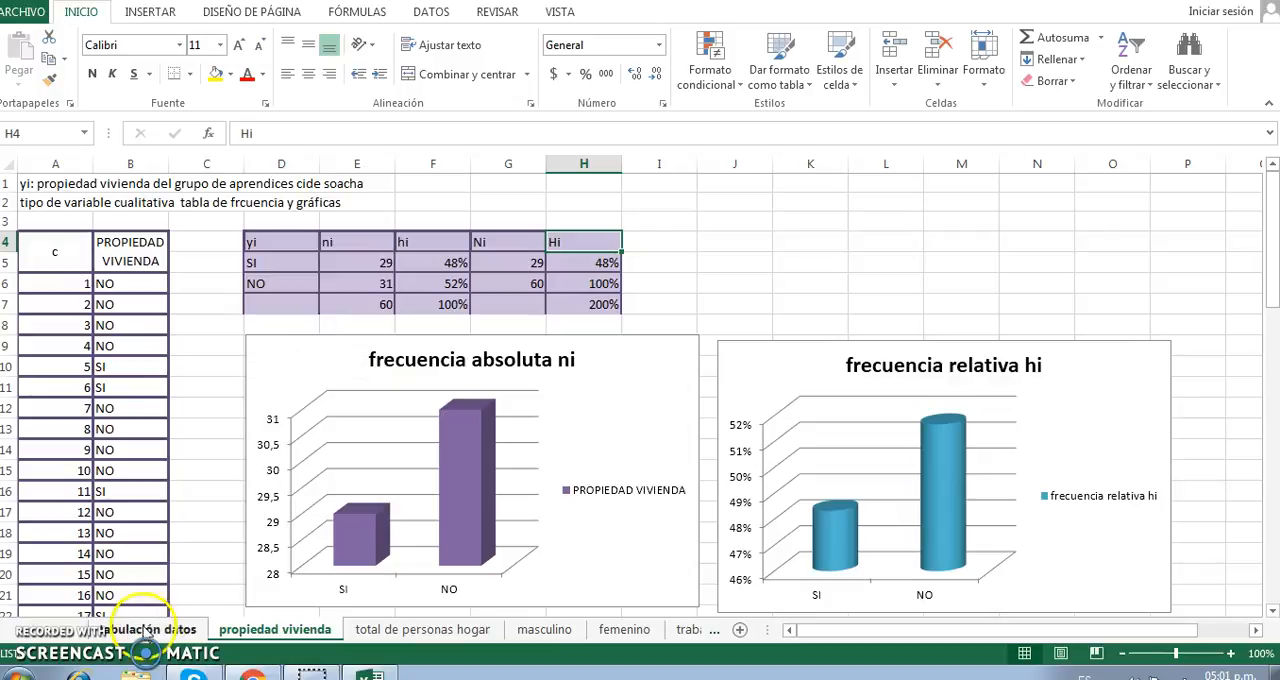
Step: Compare the source data on the tabulación datos sheet with the propiedad vivienda sheet, ending on propiedad vivienda
{"action": "left_click", "coordinate": [145, 630]}
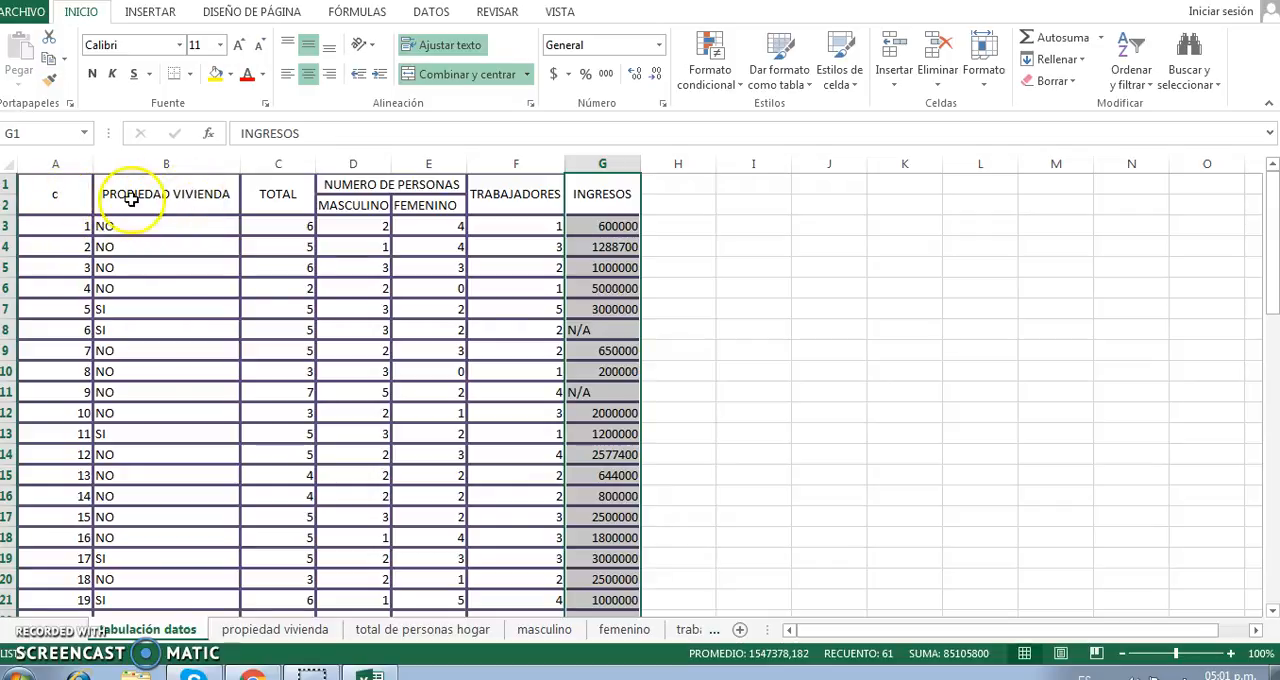
{"action": "left_click", "coordinate": [258, 629]}
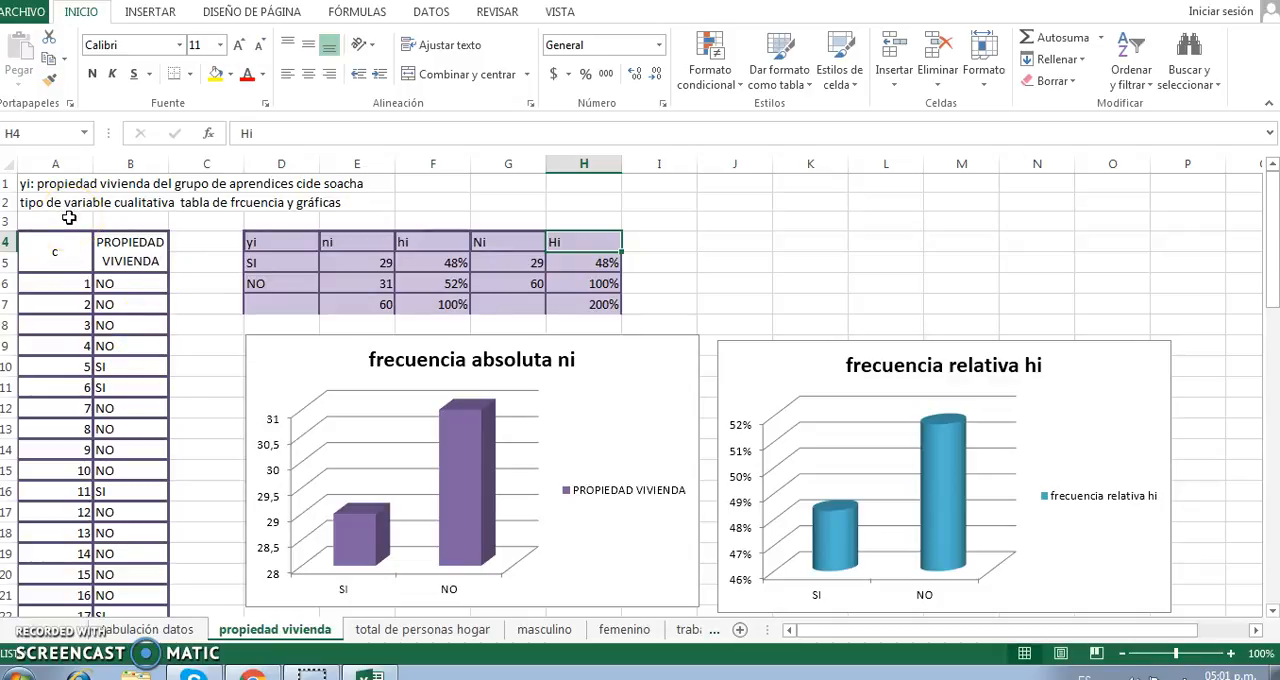
{"action": "key", "text": "ctrl+Page_Up"}
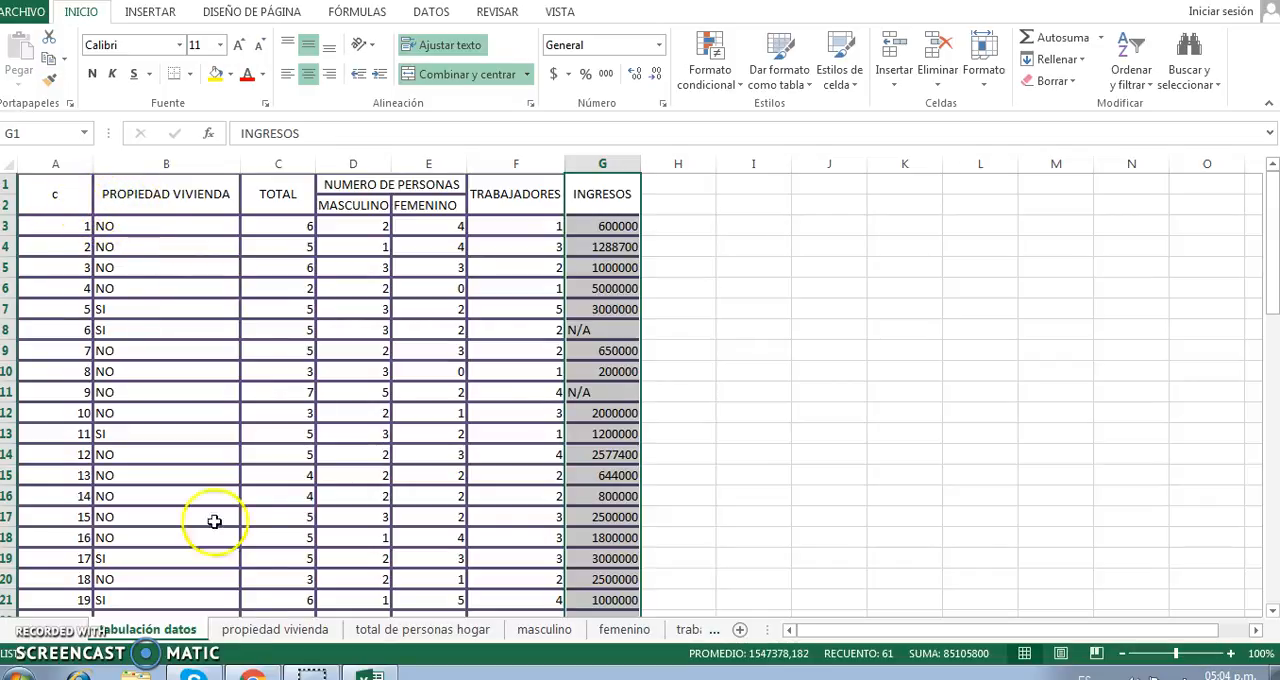
{"action": "left_click", "coordinate": [245, 630]}
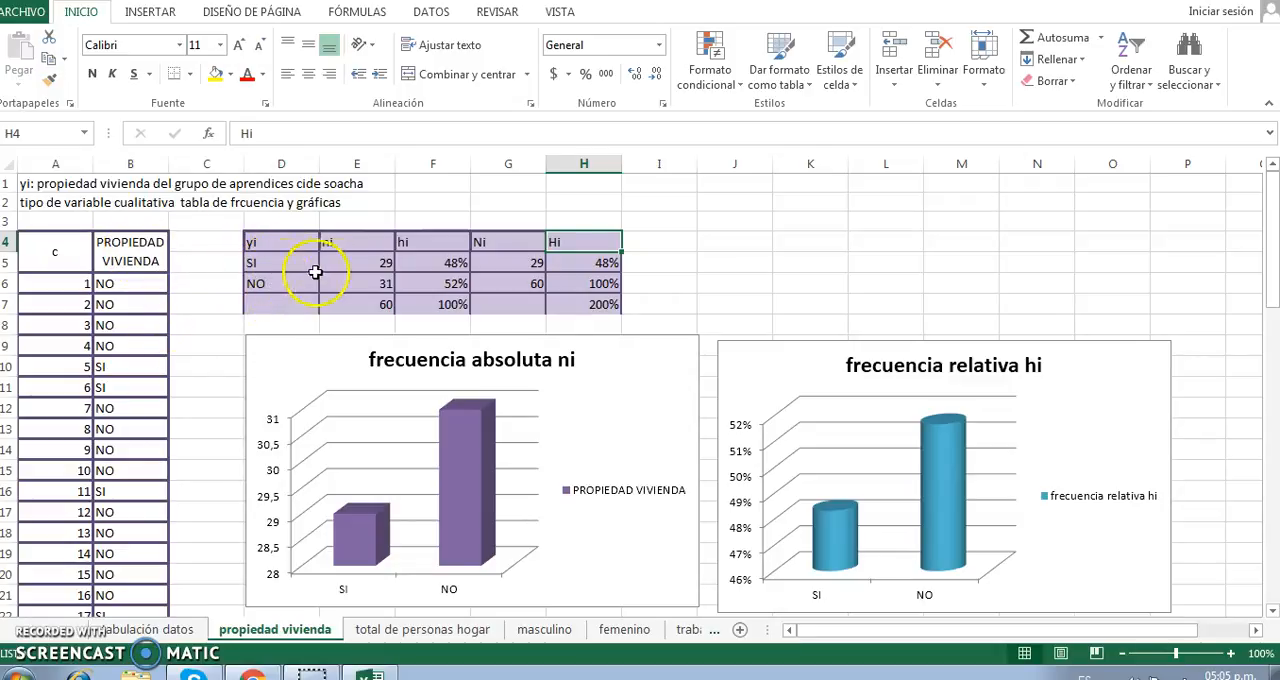
Step: Inspect the absolute frequency (ni) formulas for SI, NO and the total in cells E5 to E7, leaving them unmodified
{"action": "left_click", "coordinate": [352, 262]}
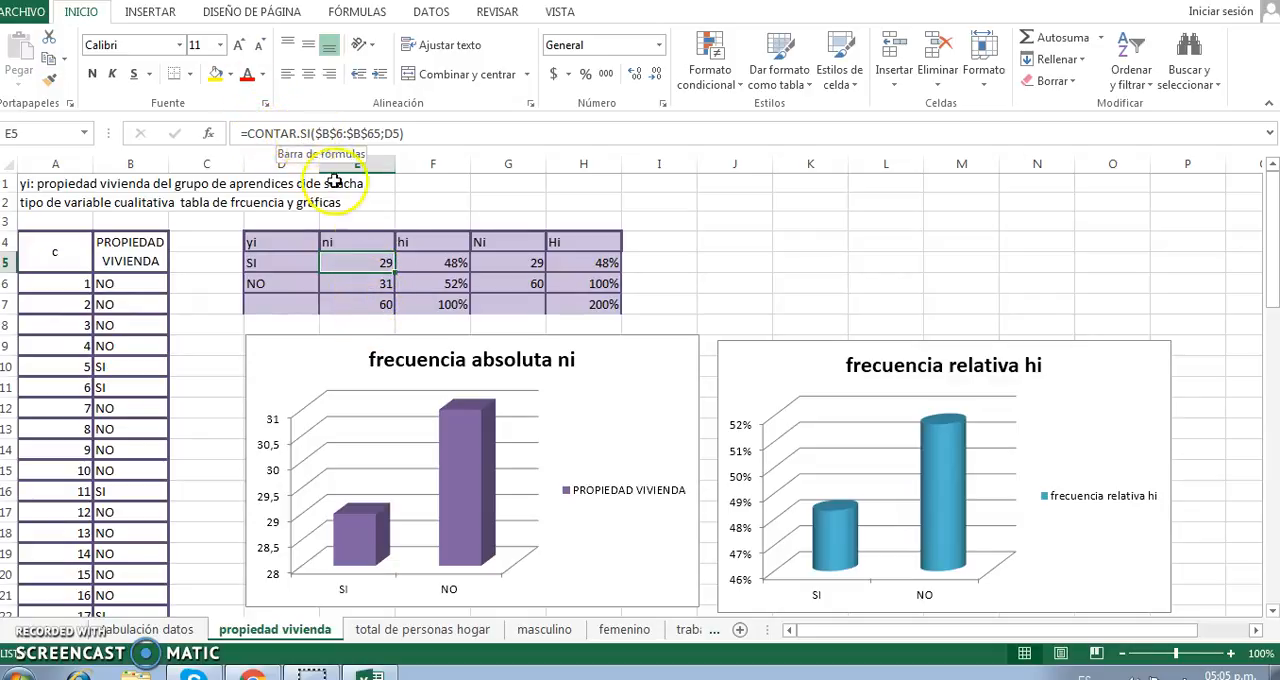
{"action": "double_click", "coordinate": [370, 262]}
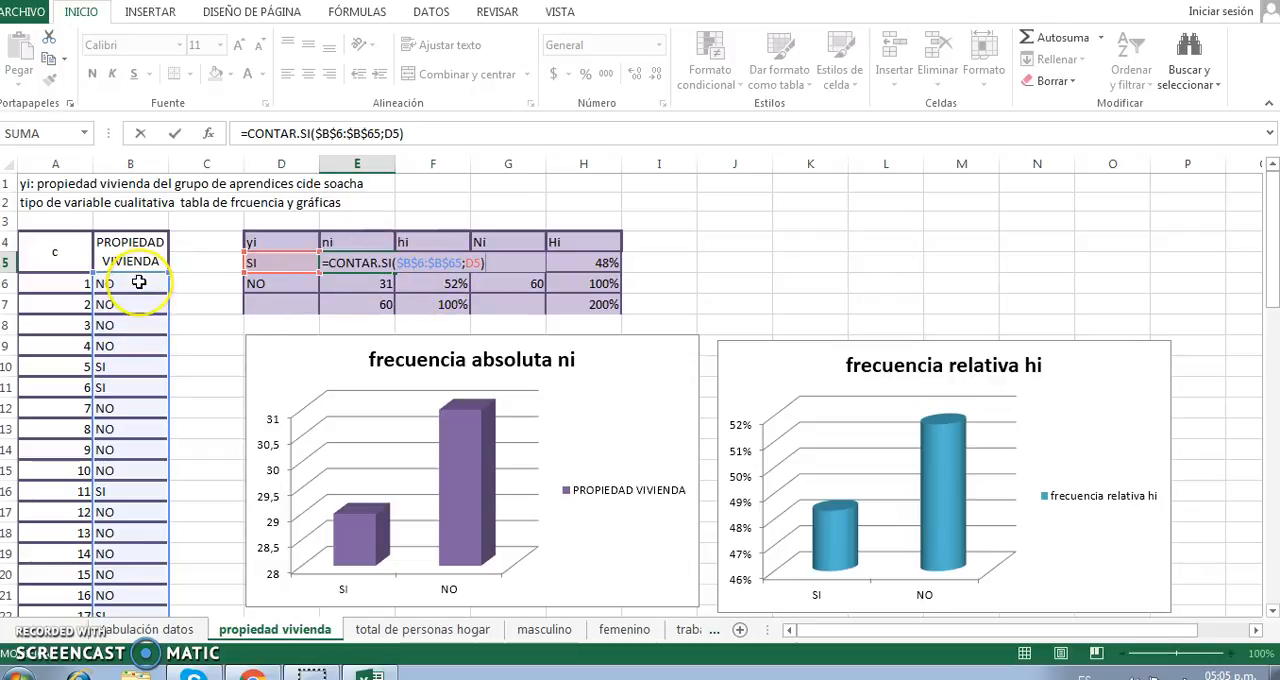
{"action": "left_click", "coordinate": [124, 373]}
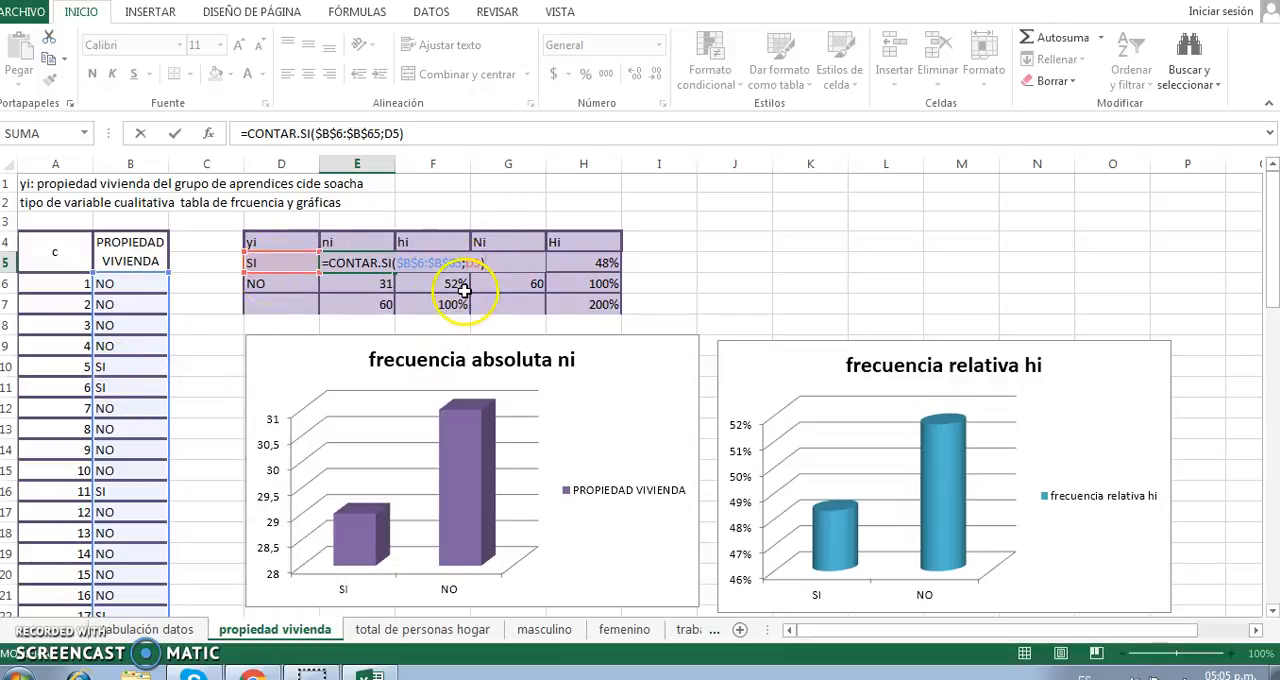
{"action": "key", "text": "Return"}
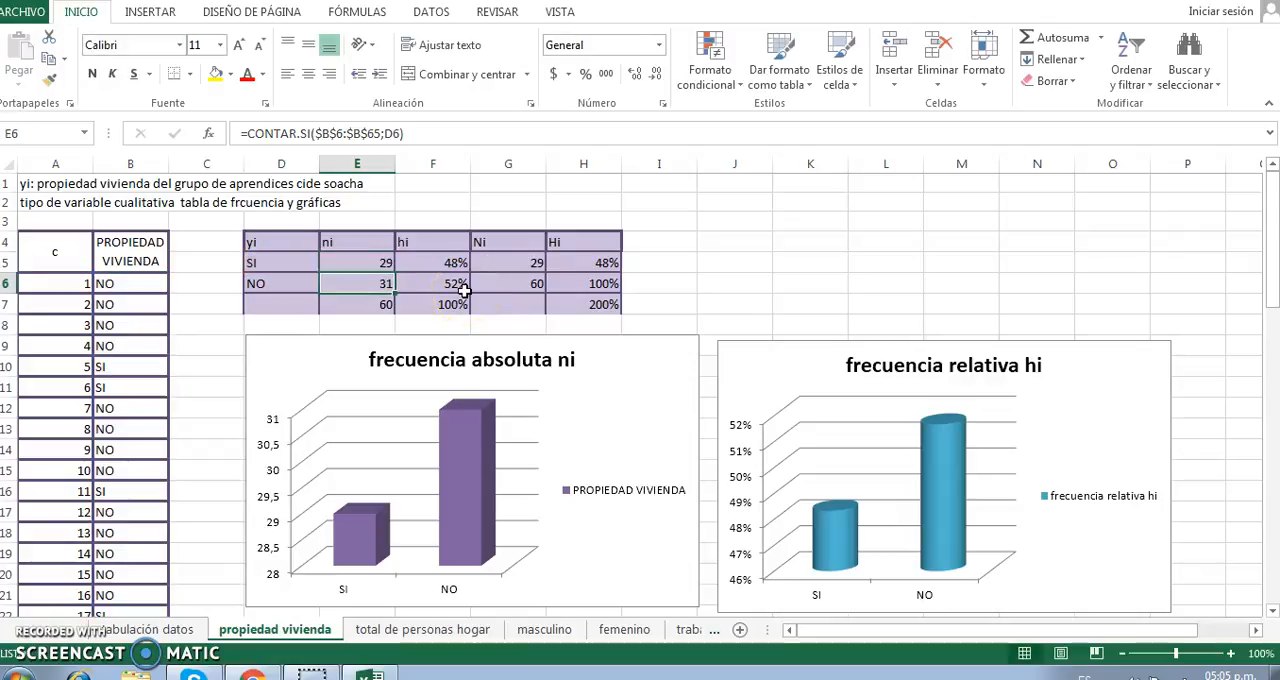
{"action": "double_click", "coordinate": [372, 283]}
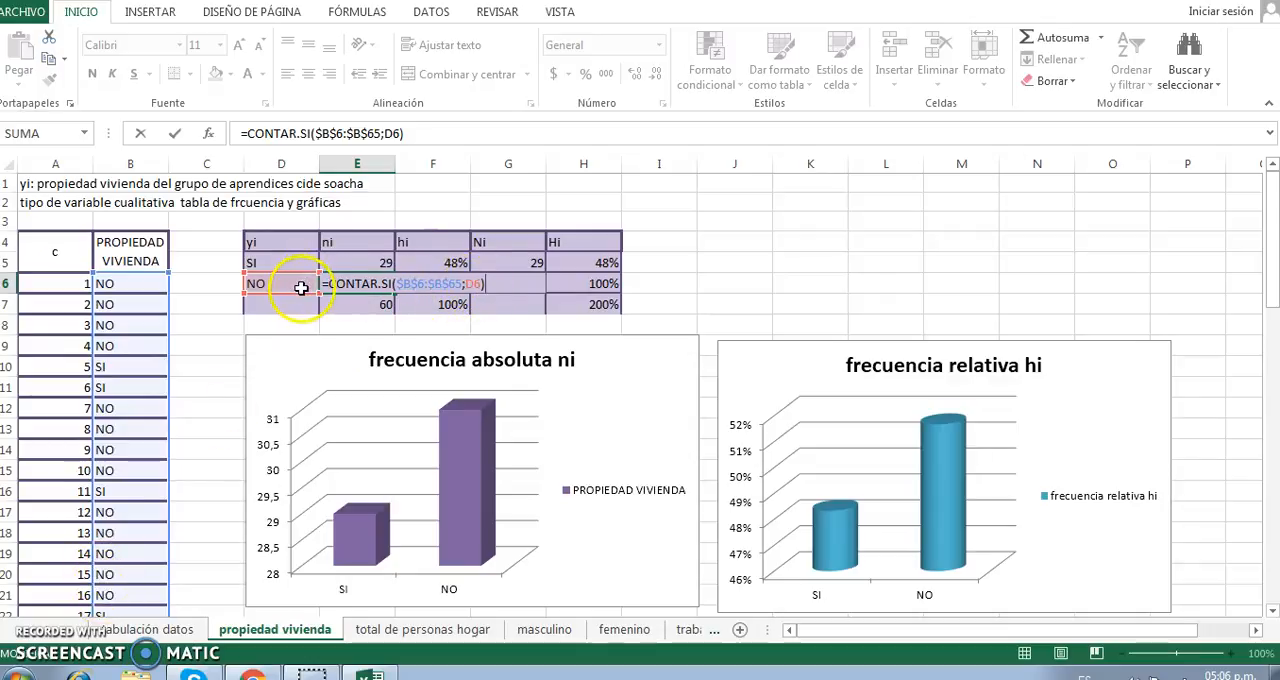
{"action": "key", "text": "Return"}
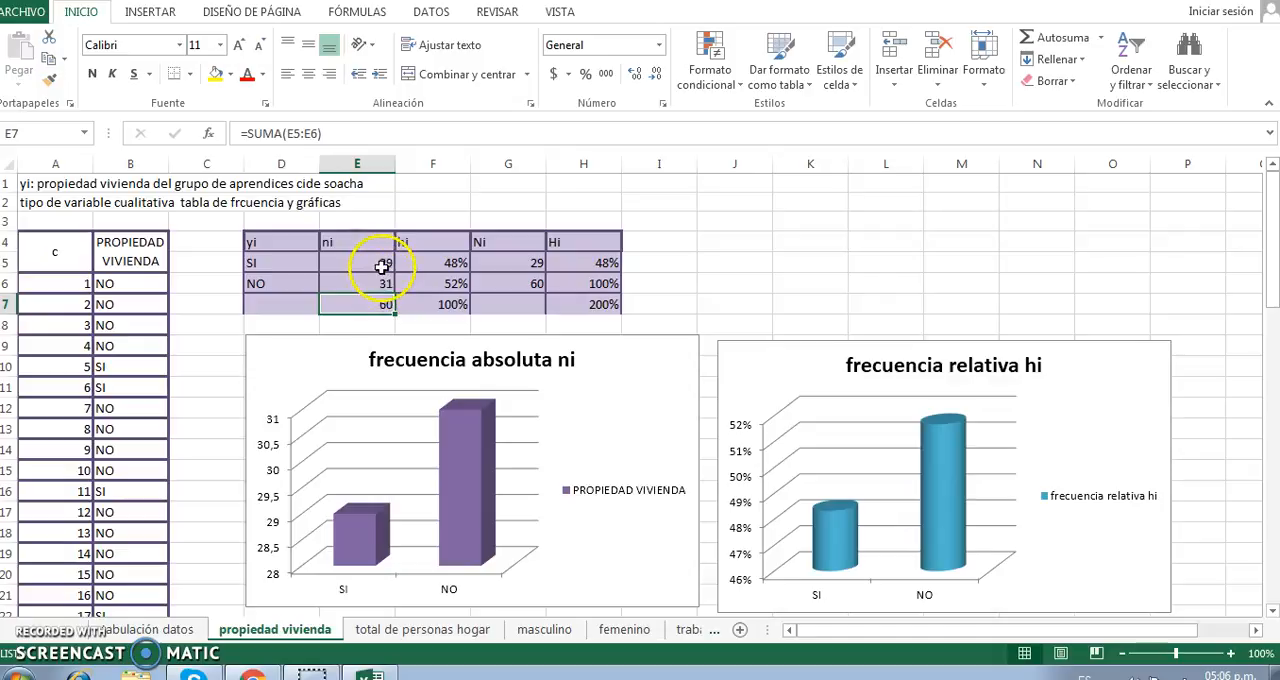
{"action": "double_click", "coordinate": [385, 304]}
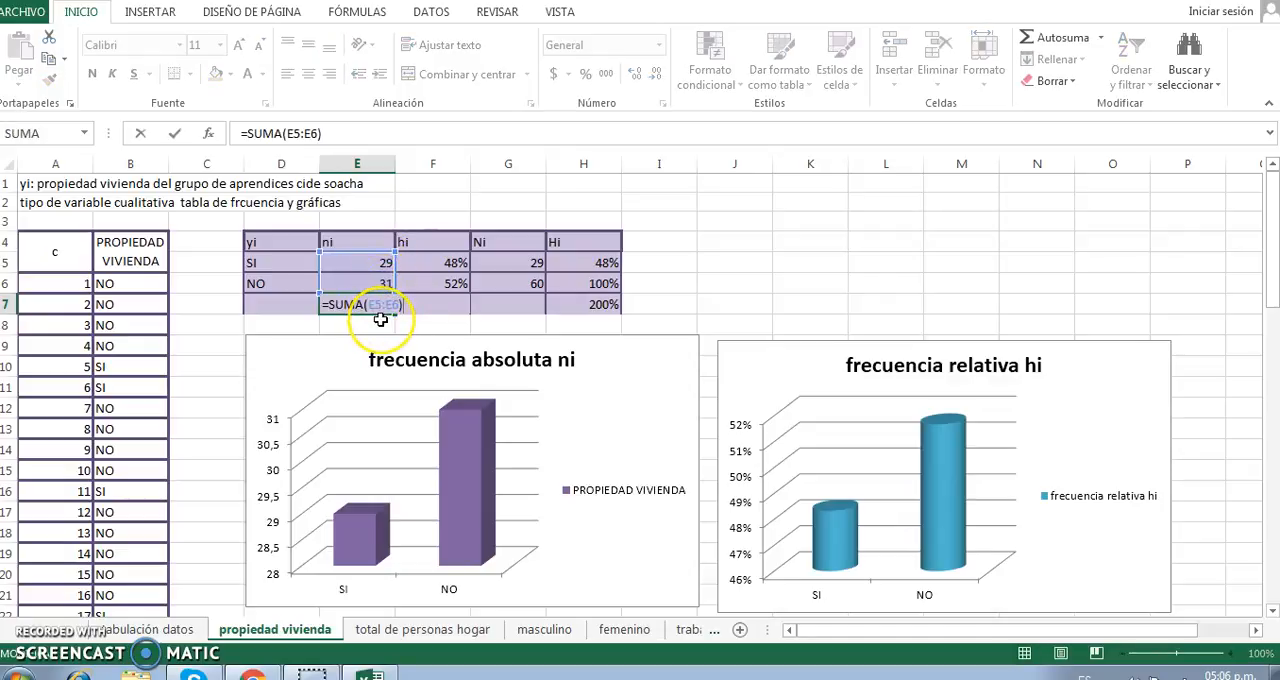
{"action": "key", "text": "Return"}
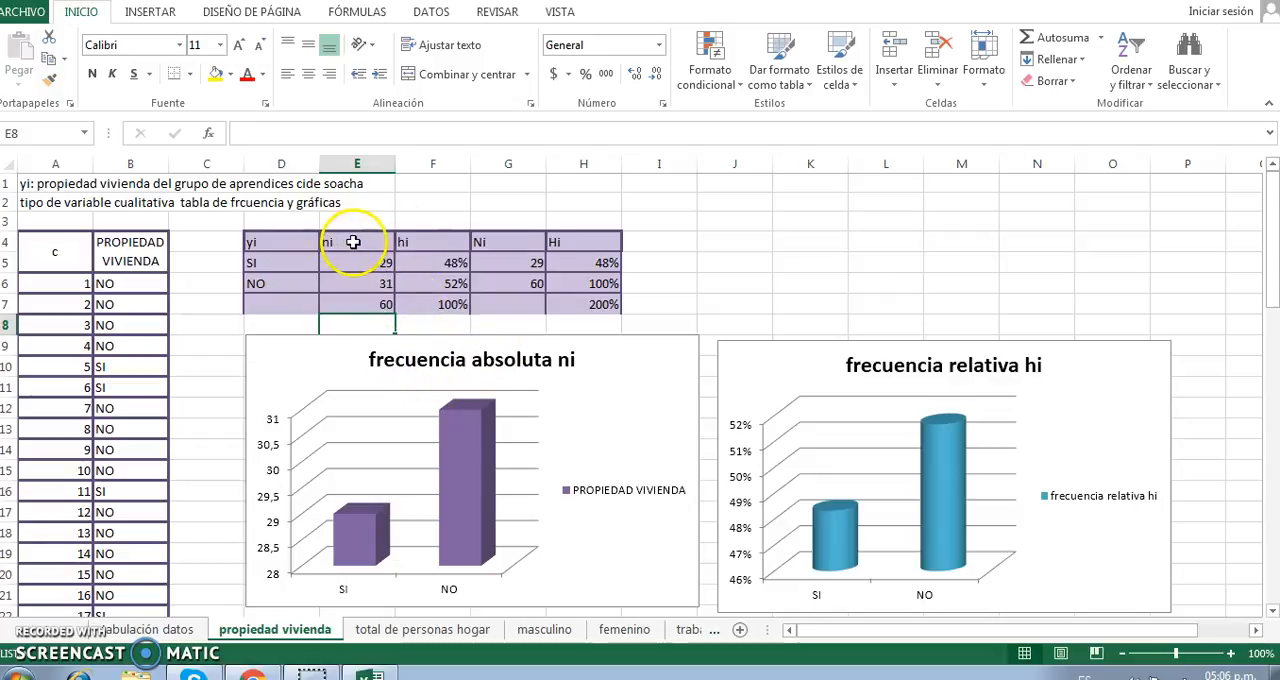
Step: Inspect the relative frequency (hi) formulas for SI, NO and the total in cells F5 to F7
{"action": "left_click", "coordinate": [425, 262]}
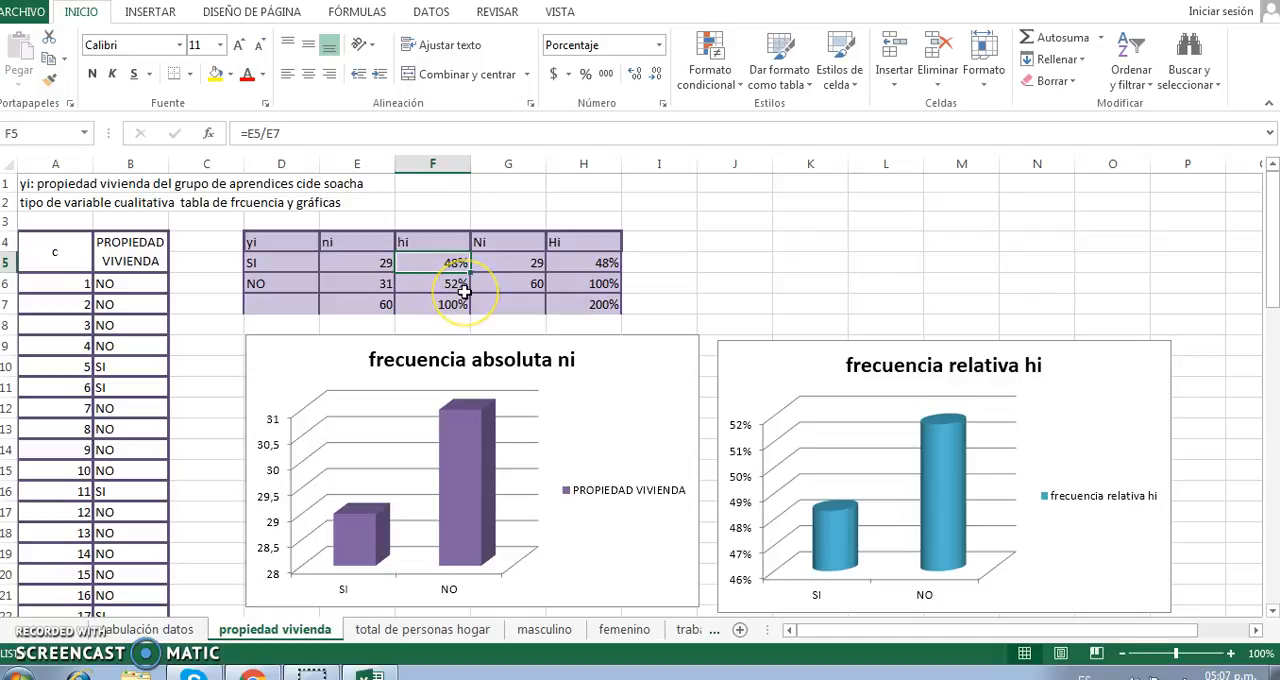
{"action": "key", "text": "F2"}
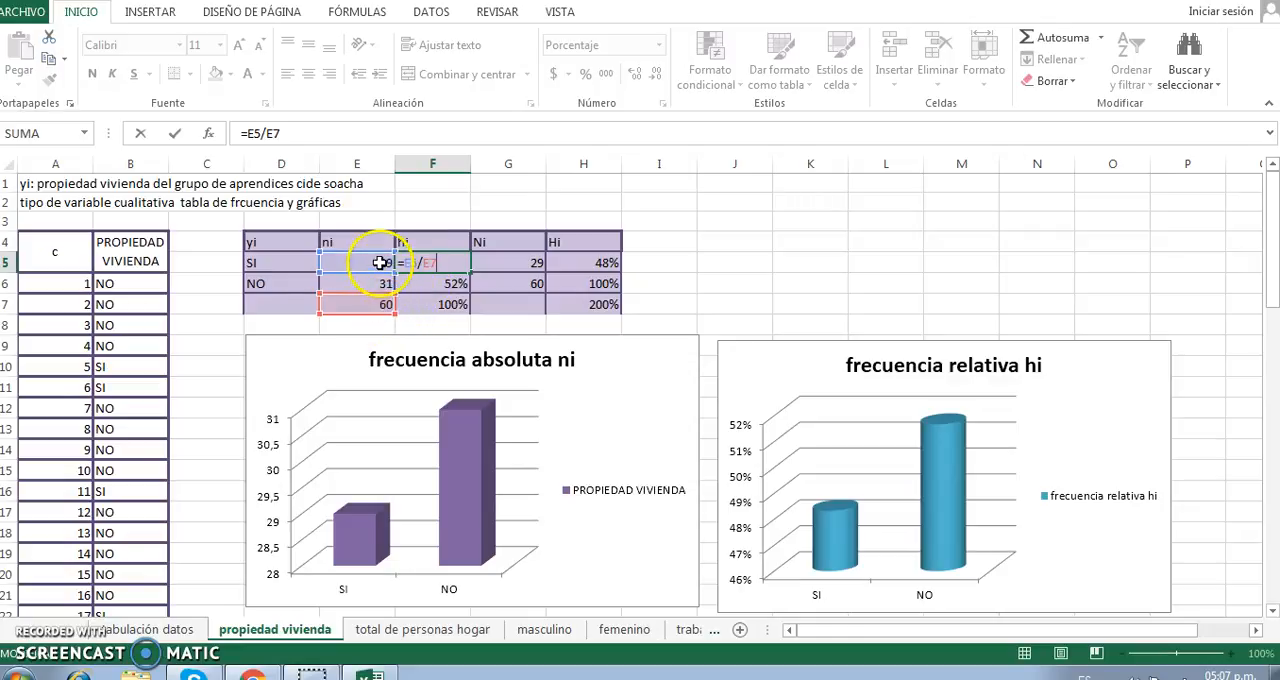
{"action": "key", "text": "Return"}
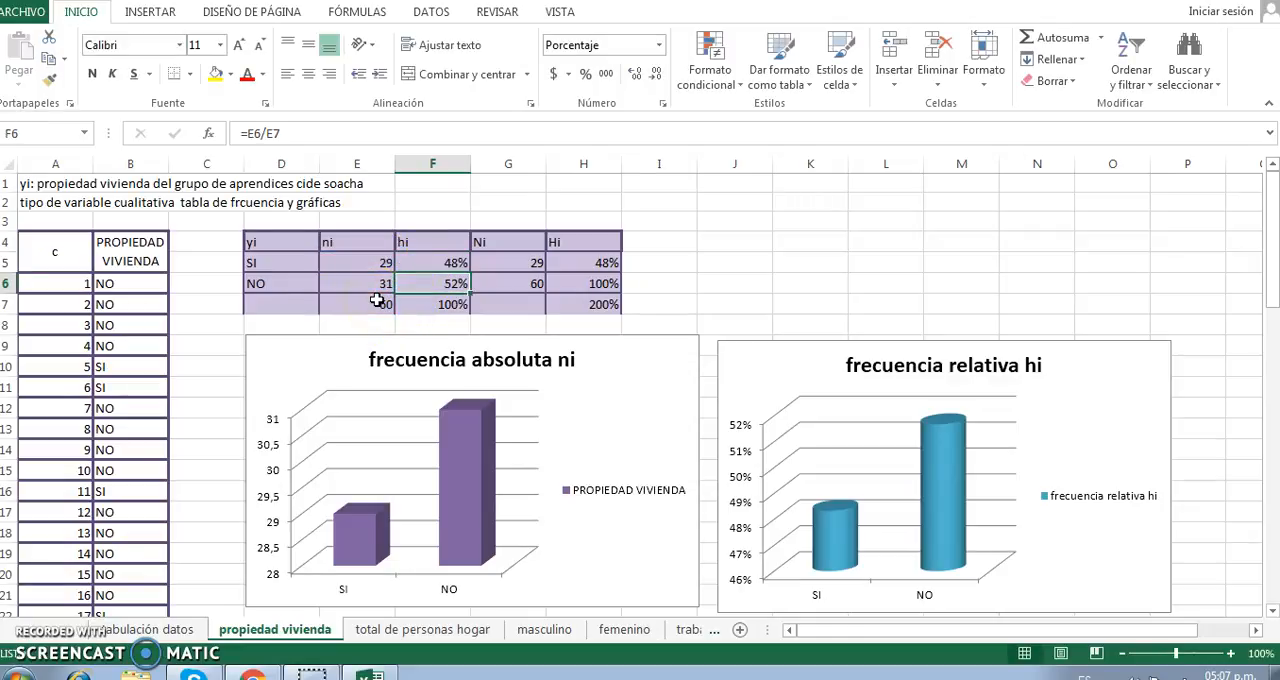
{"action": "double_click", "coordinate": [447, 286]}
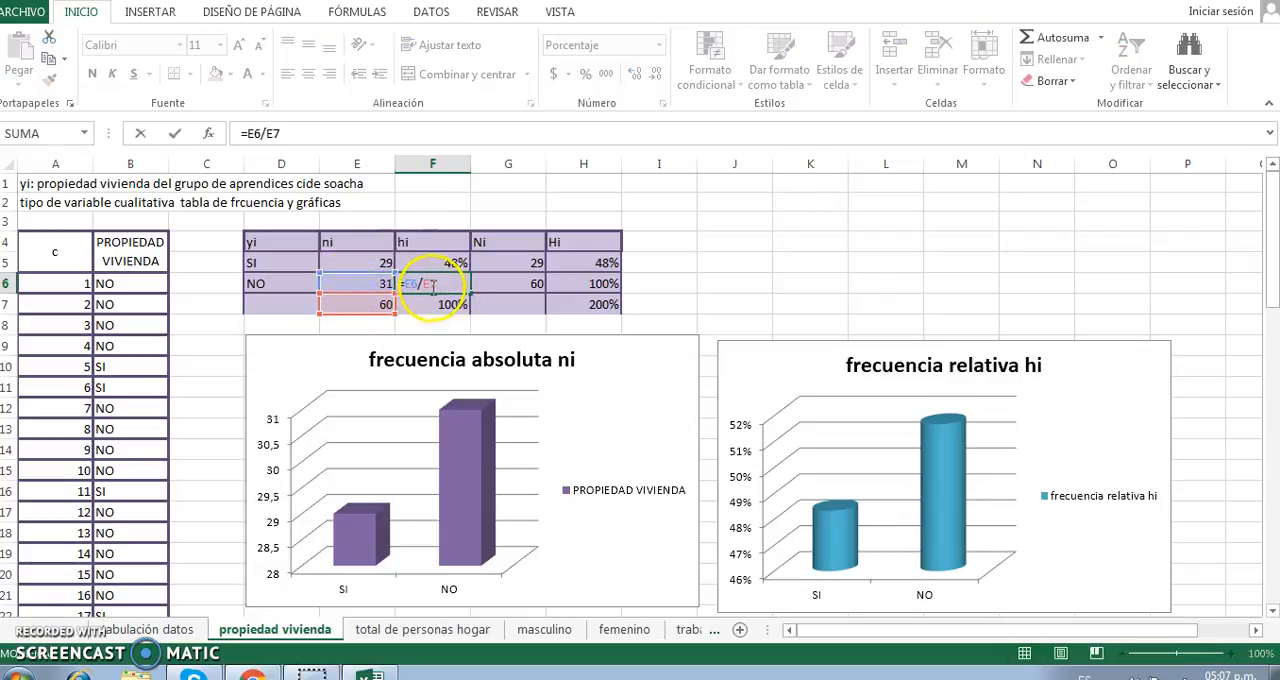
{"action": "key", "text": "Return"}
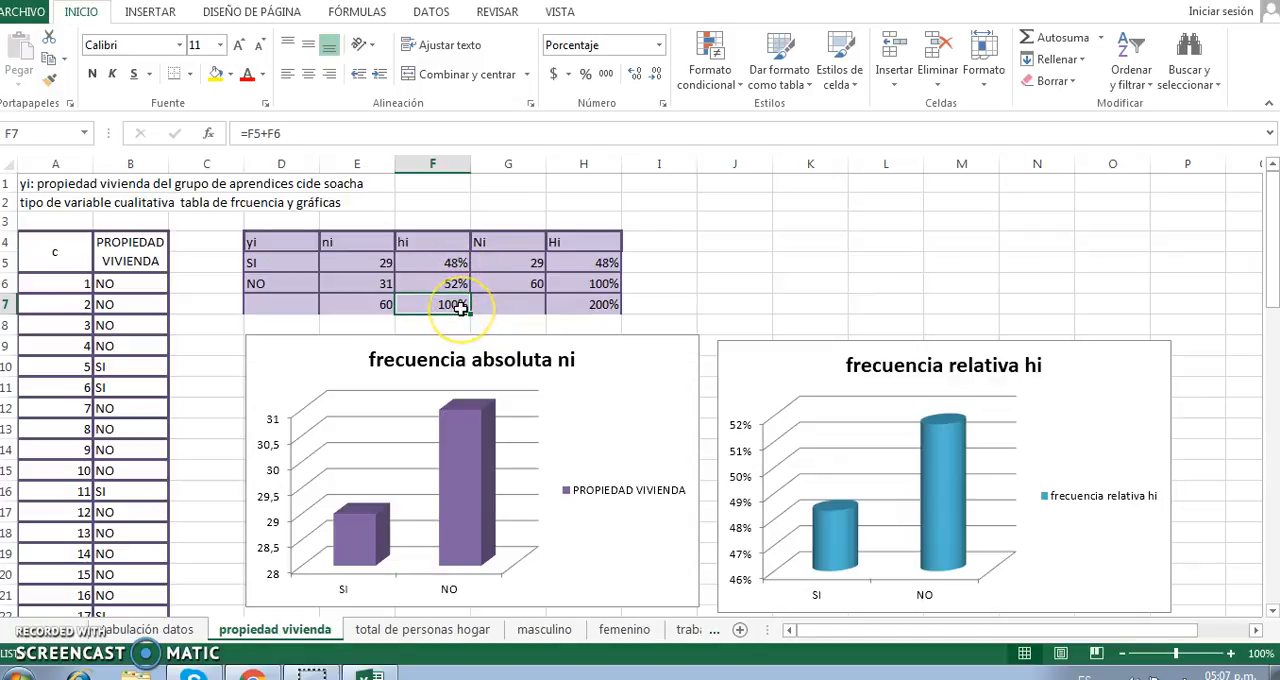
{"action": "double_click", "coordinate": [460, 306]}
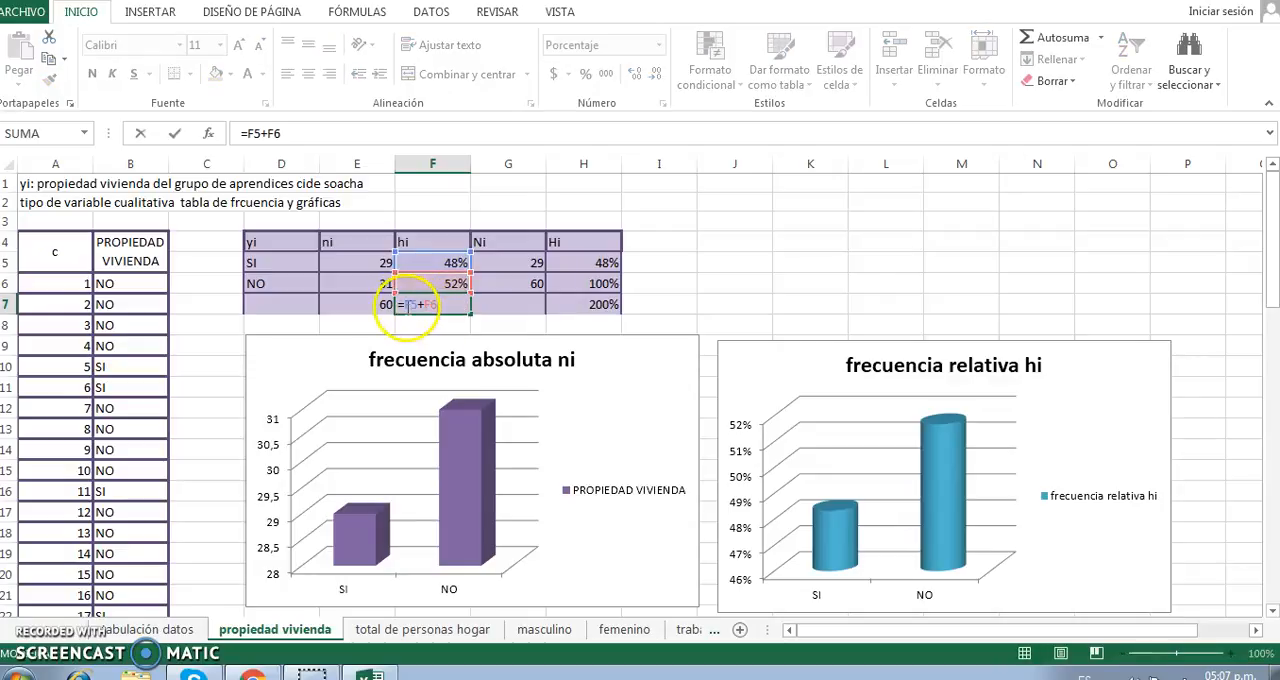
Step: Examine the cumulative frequency formulas for SI and NO: Ni in cells G5 and G6, and Hi in cells H5 and H6
{"action": "left_click", "coordinate": [512, 262]}
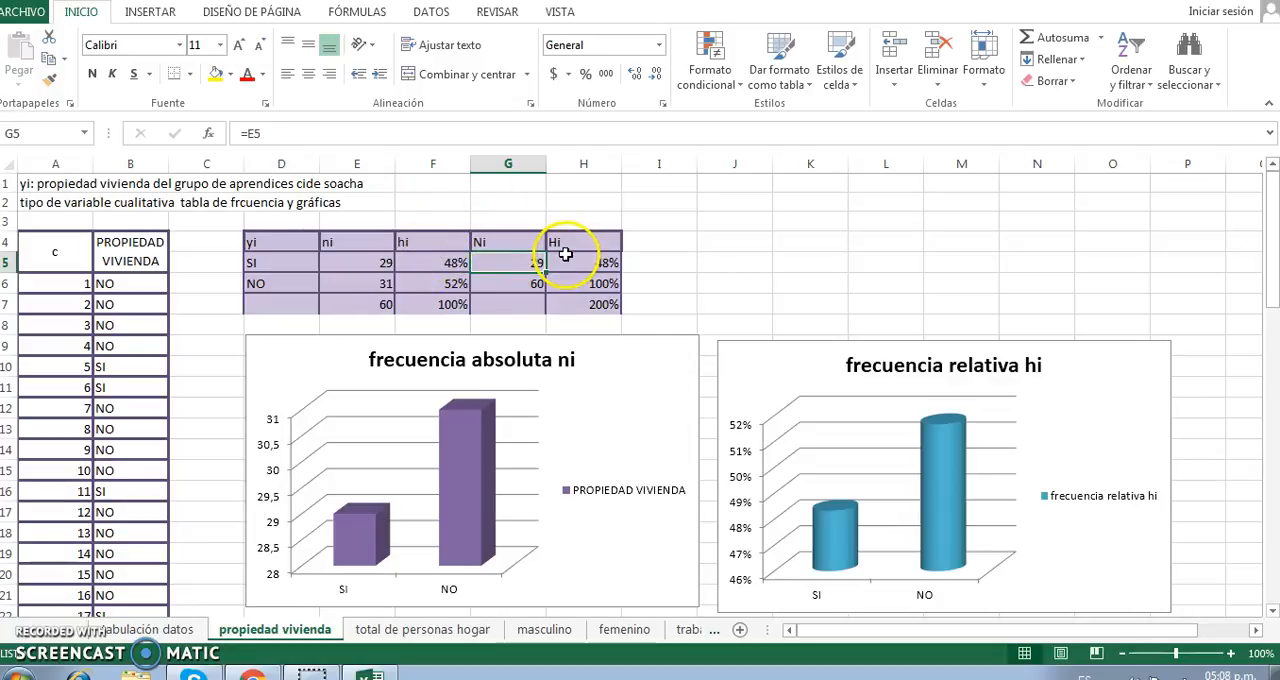
{"action": "double_click", "coordinate": [501, 264]}
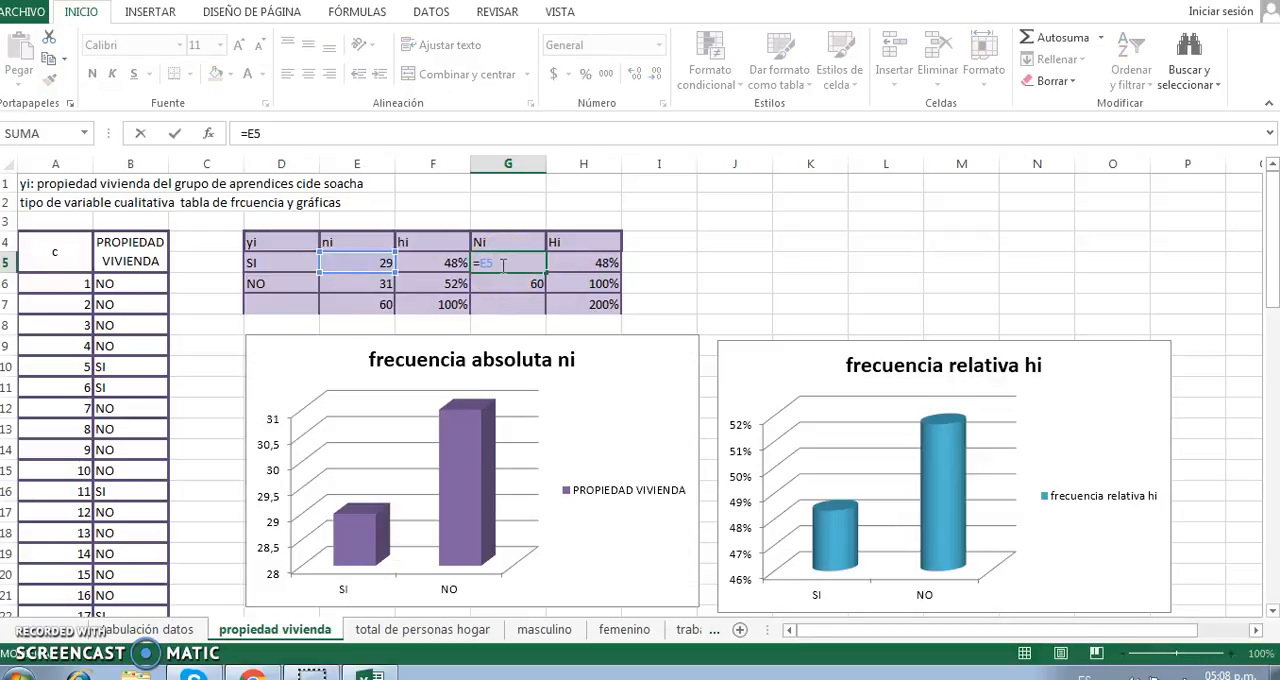
{"action": "key", "text": "Return"}
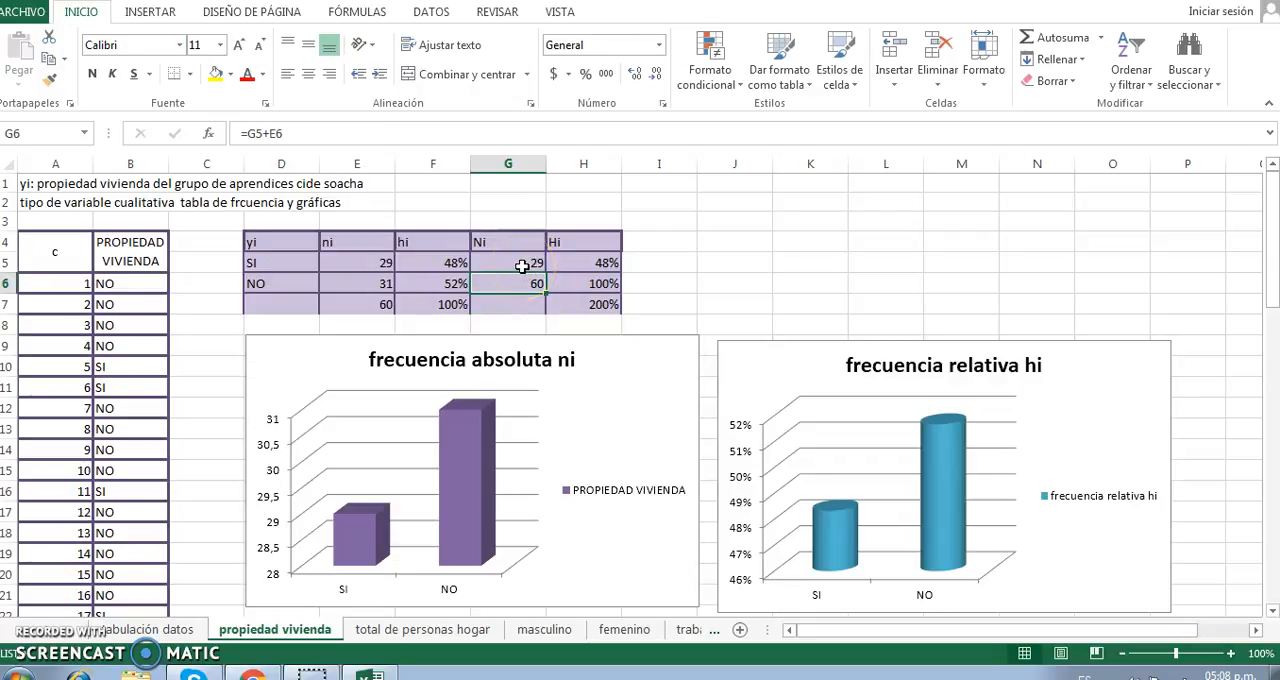
{"action": "key", "text": "F2"}
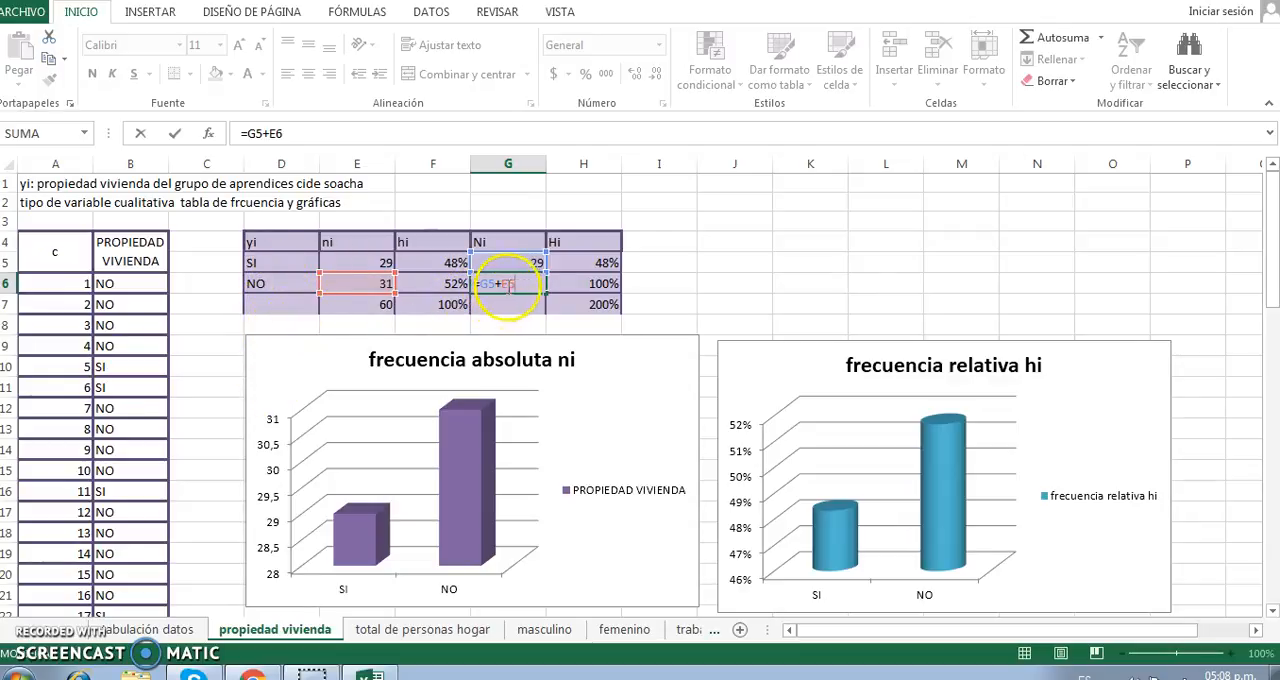
{"action": "key", "text": "Return"}
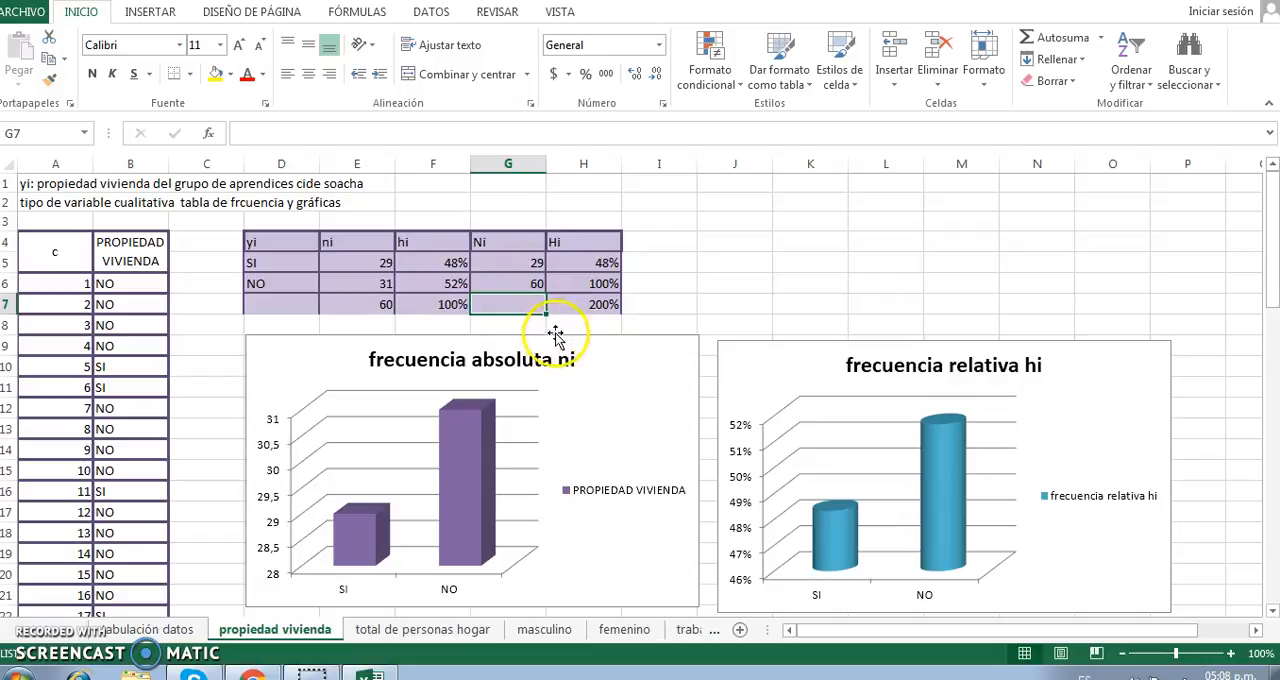
{"action": "left_click", "coordinate": [526, 282]}
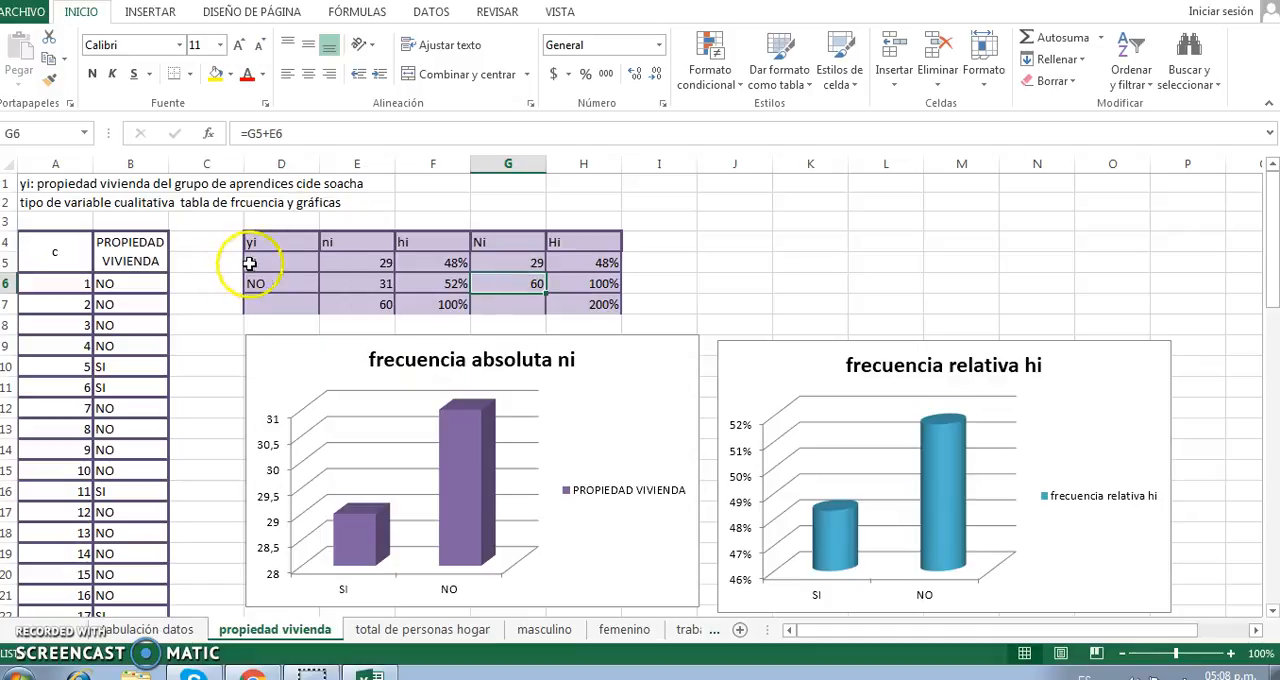
{"action": "double_click", "coordinate": [510, 284]}
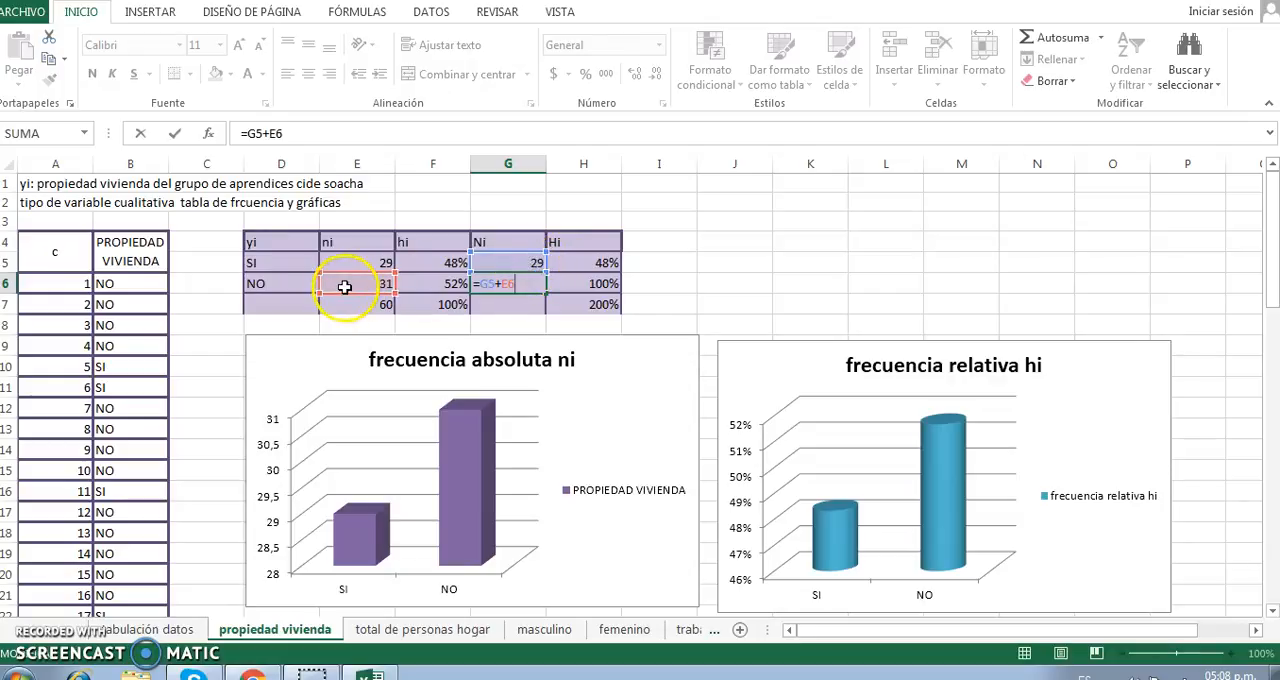
{"action": "left_click", "coordinate": [594, 260]}
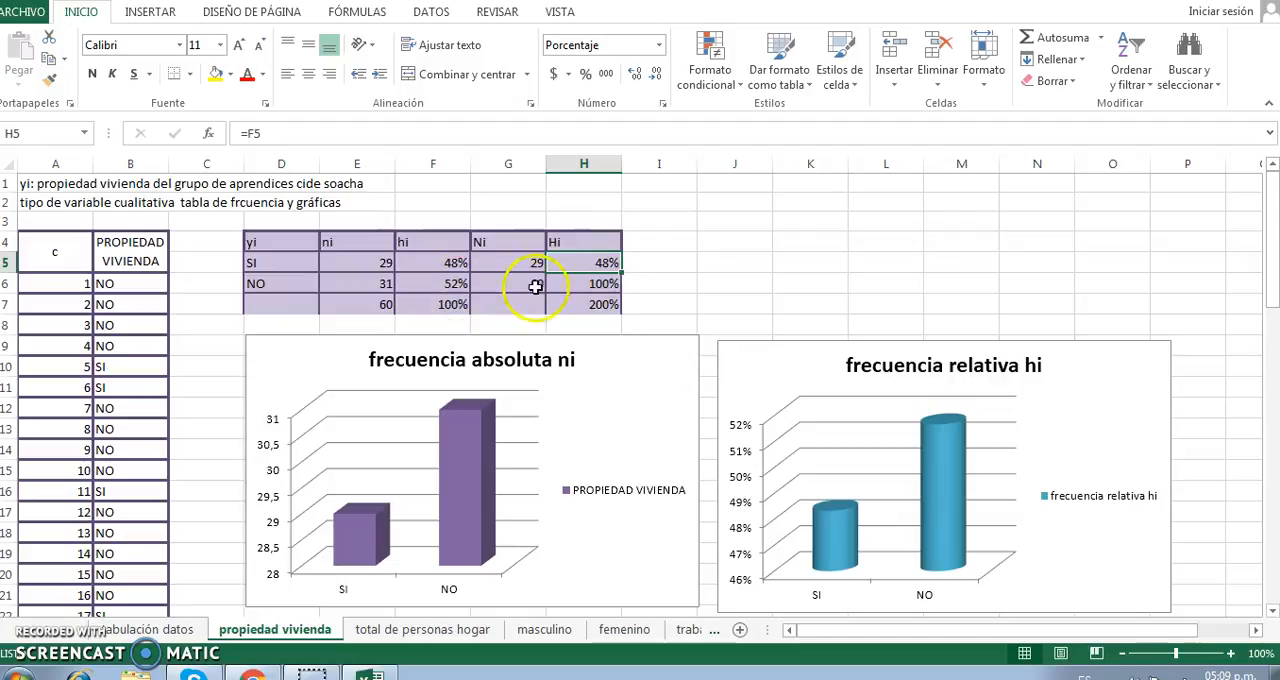
{"action": "left_click", "coordinate": [590, 285]}
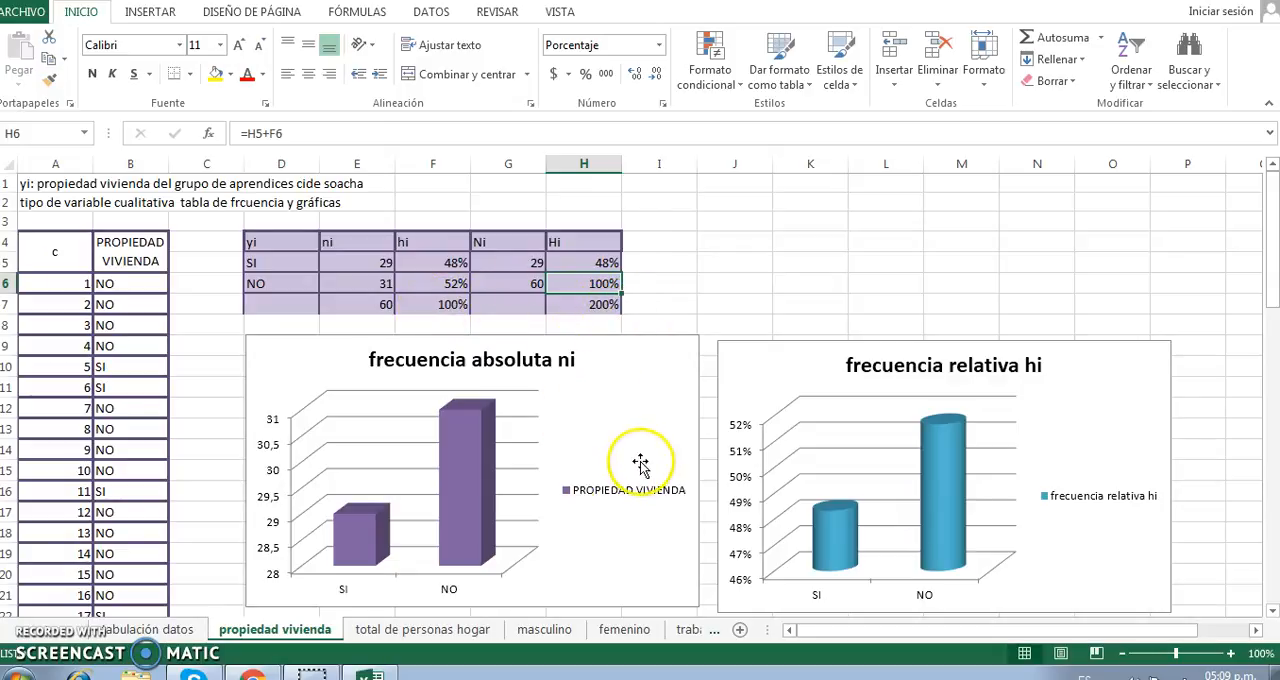
Step: Review the four frequency charts below the table and open the total de personas hogar sheet
{"action": "scroll", "coordinate": [640, 463], "scroll_direction": "down", "scroll_amount": 2}
{"action": "scroll", "coordinate": [560, 420], "scroll_direction": "down", "scroll_amount": 3}
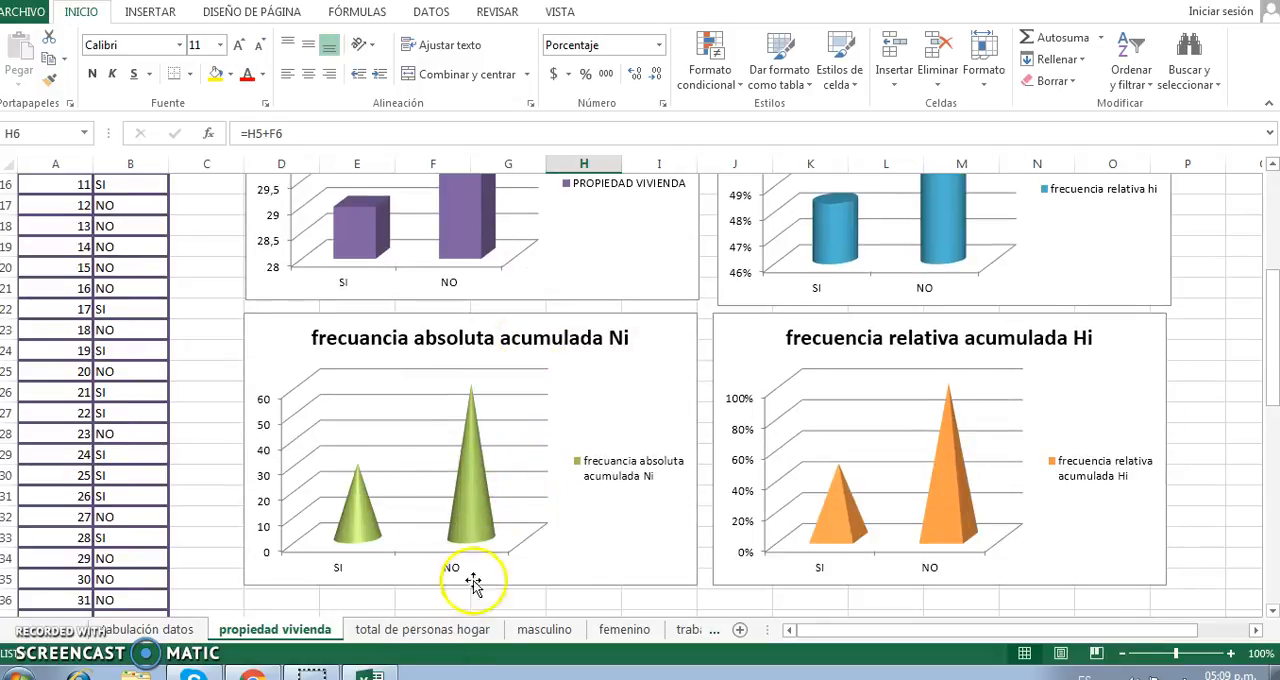
{"action": "scroll", "coordinate": [491, 500], "scroll_direction": "up", "scroll_amount": 3}
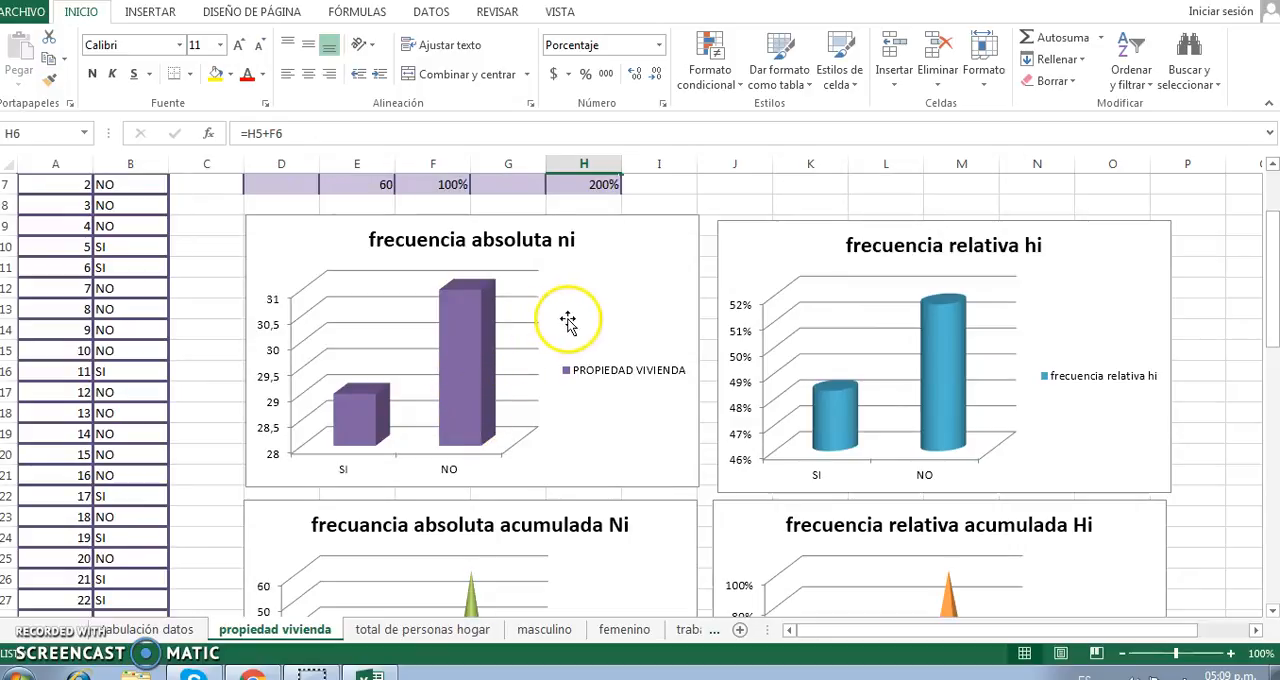
{"action": "scroll", "coordinate": [570, 310], "scroll_direction": "up", "scroll_amount": 2}
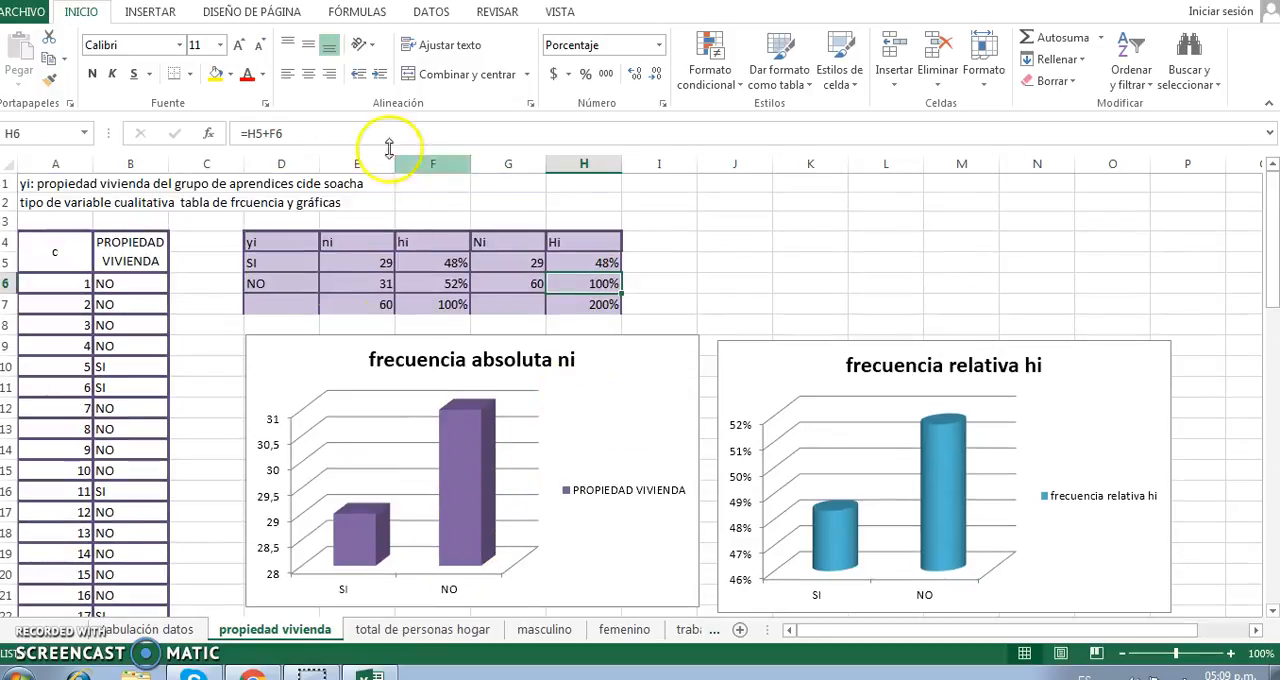
{"action": "left_click", "coordinate": [404, 628]}
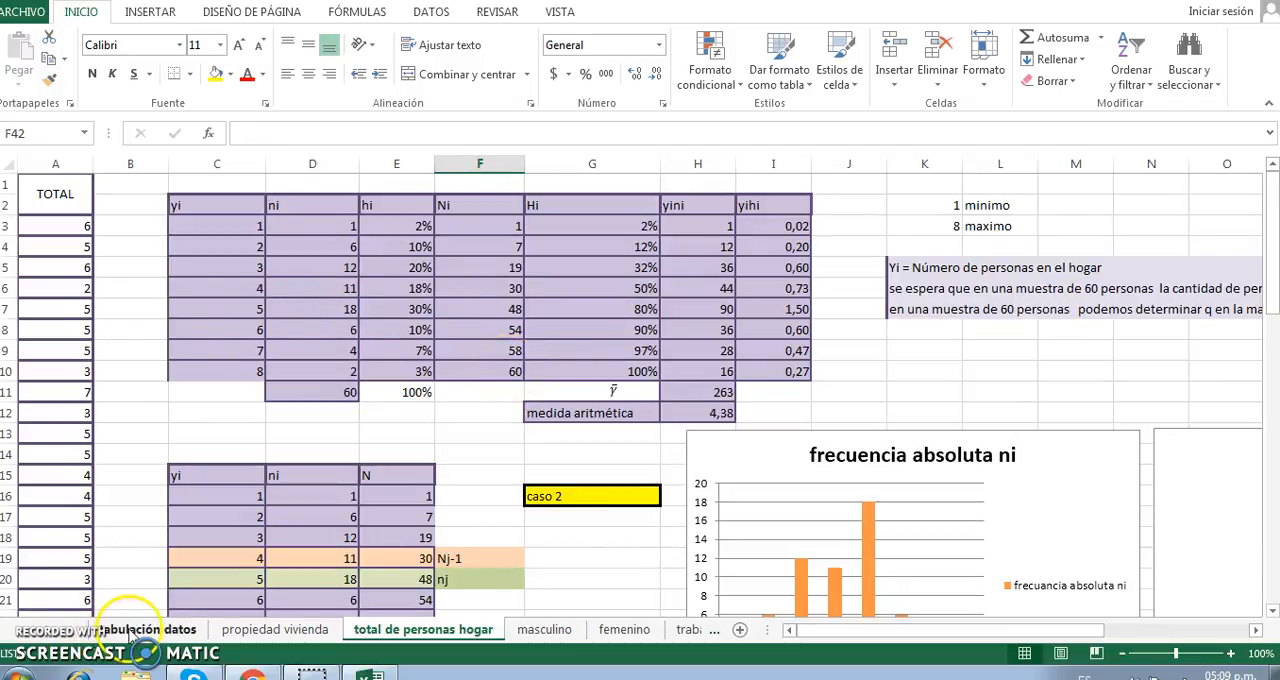
Step: Highlight the TOTAL column in the tabulación datos sheet as the source data, and return to the total de personas hogar sheet
{"action": "left_click", "coordinate": [132, 630]}
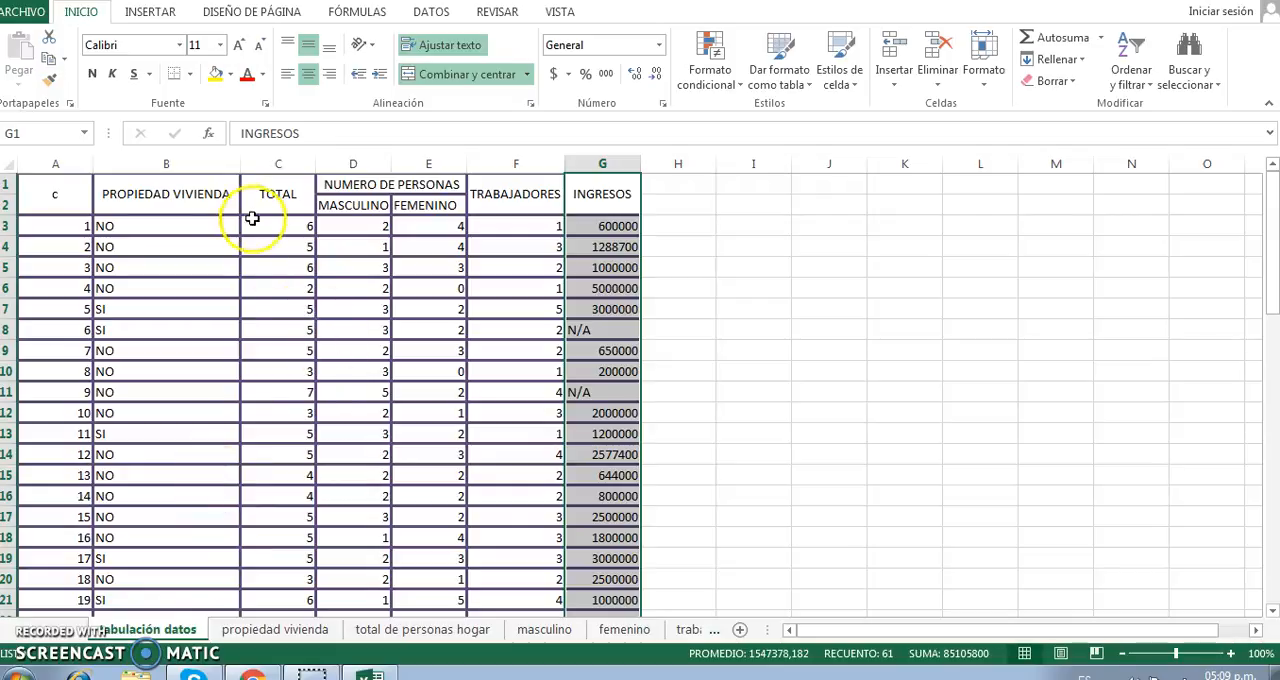
{"action": "left_click", "coordinate": [290, 163]}
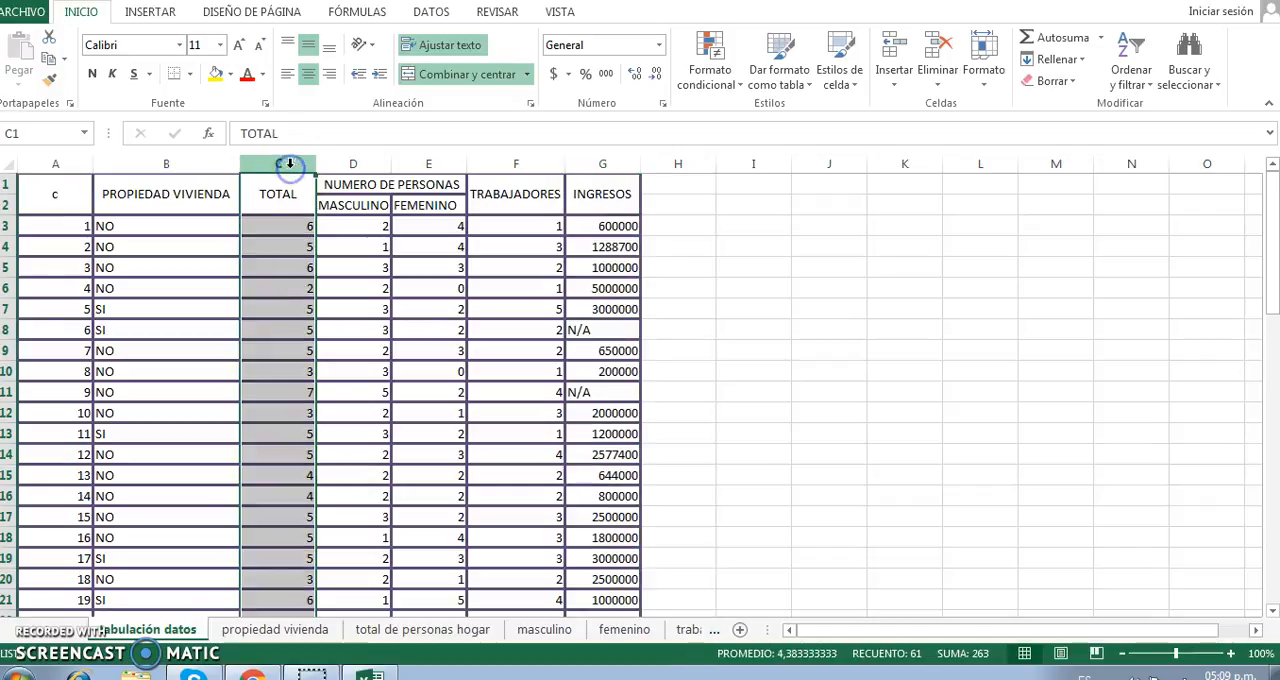
{"action": "left_click", "coordinate": [424, 630]}
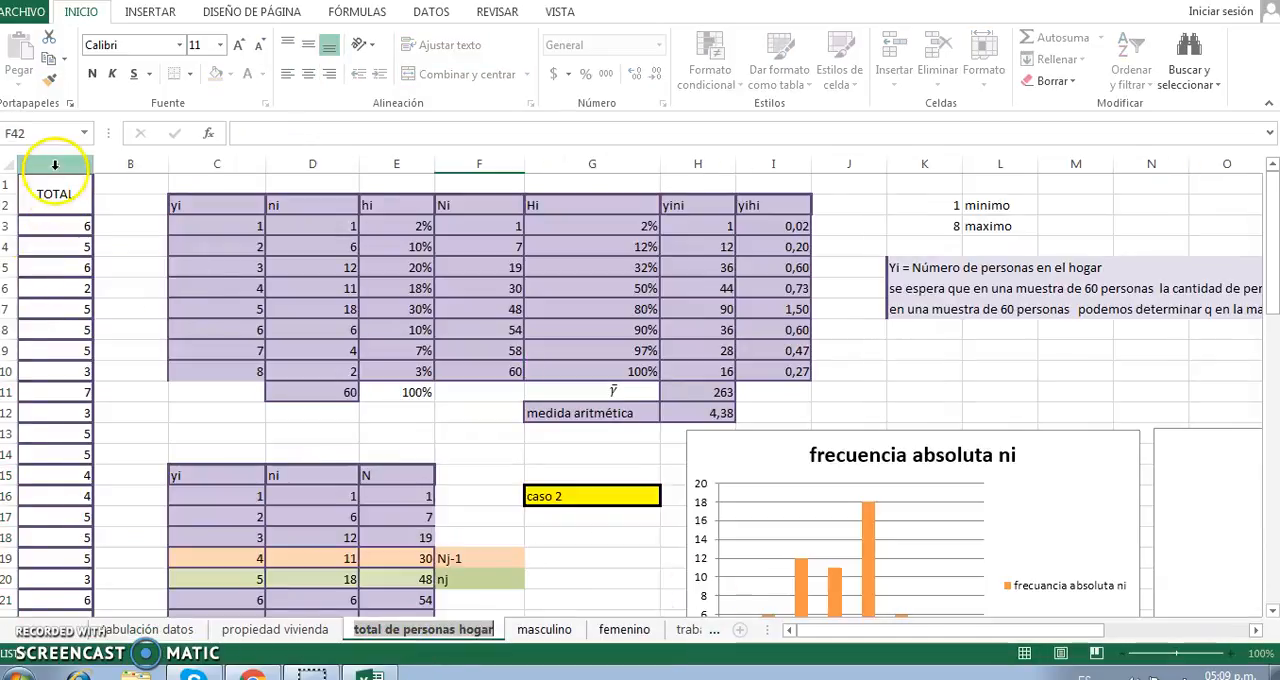
Step: Review the yi values starting at cell C3 against the household totals listed in column A
{"action": "left_click", "coordinate": [214, 232]}
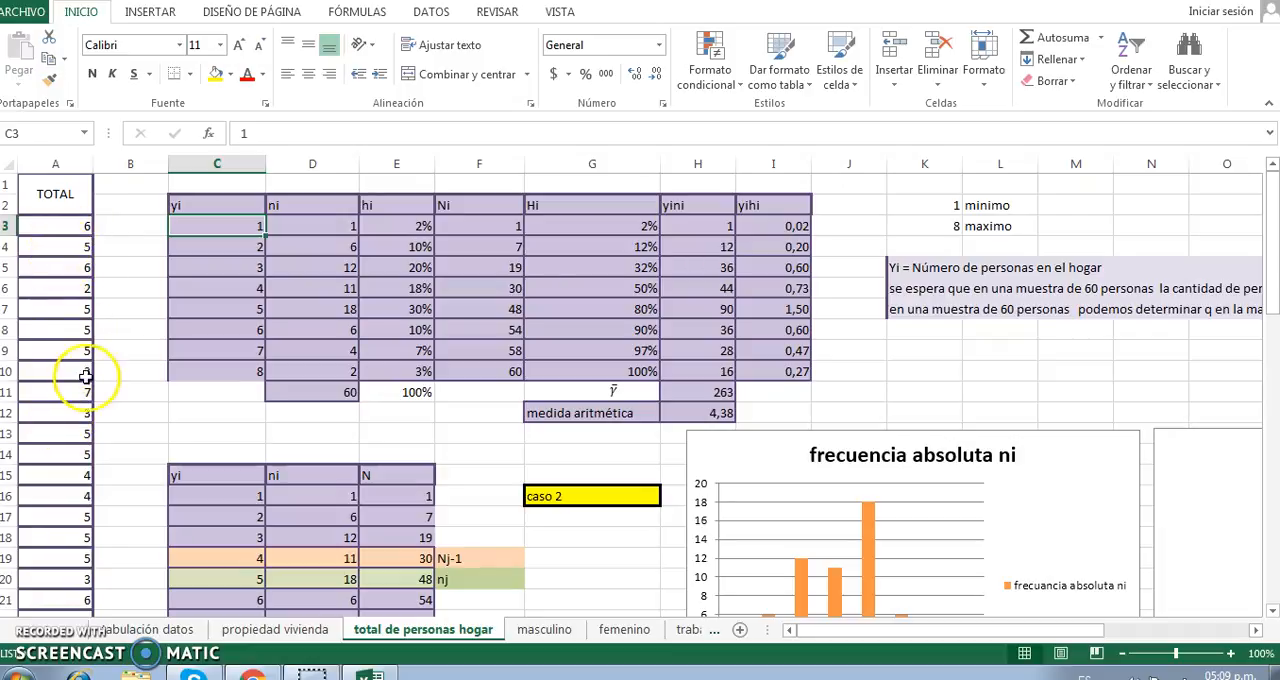
{"action": "scroll", "coordinate": [53, 435], "scroll_direction": "down", "scroll_amount": 5}
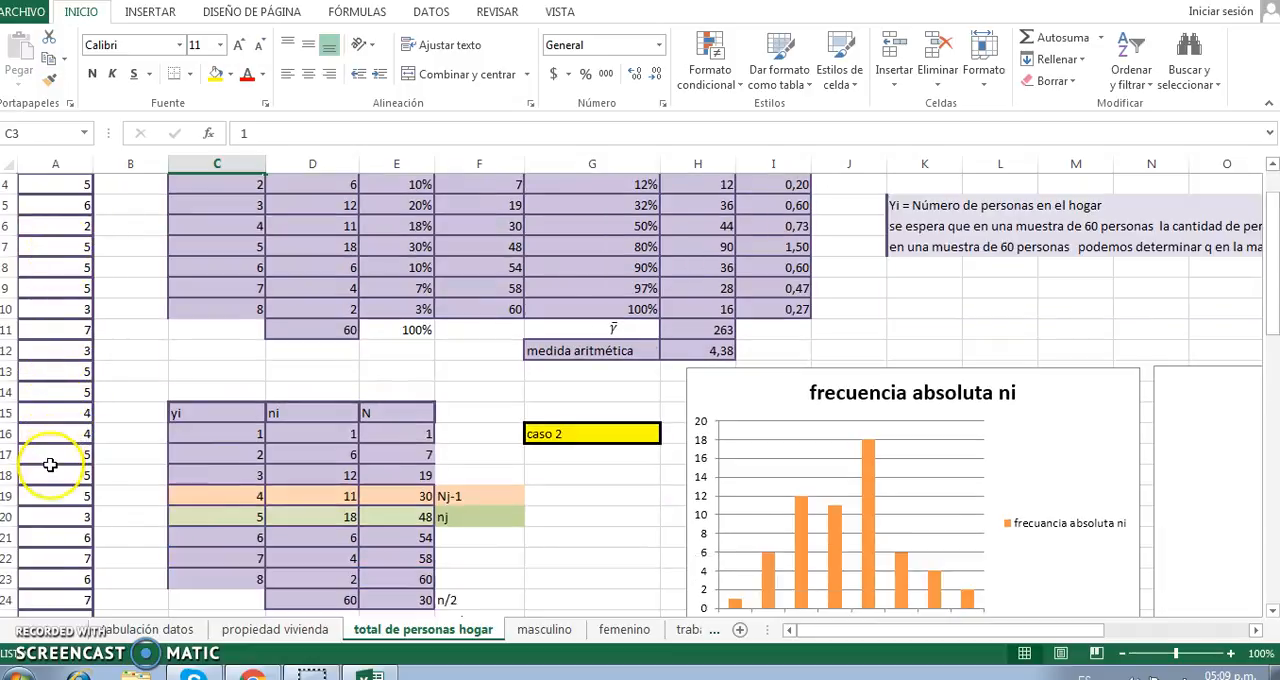
{"action": "scroll", "coordinate": [51, 468], "scroll_direction": "up", "scroll_amount": 5}
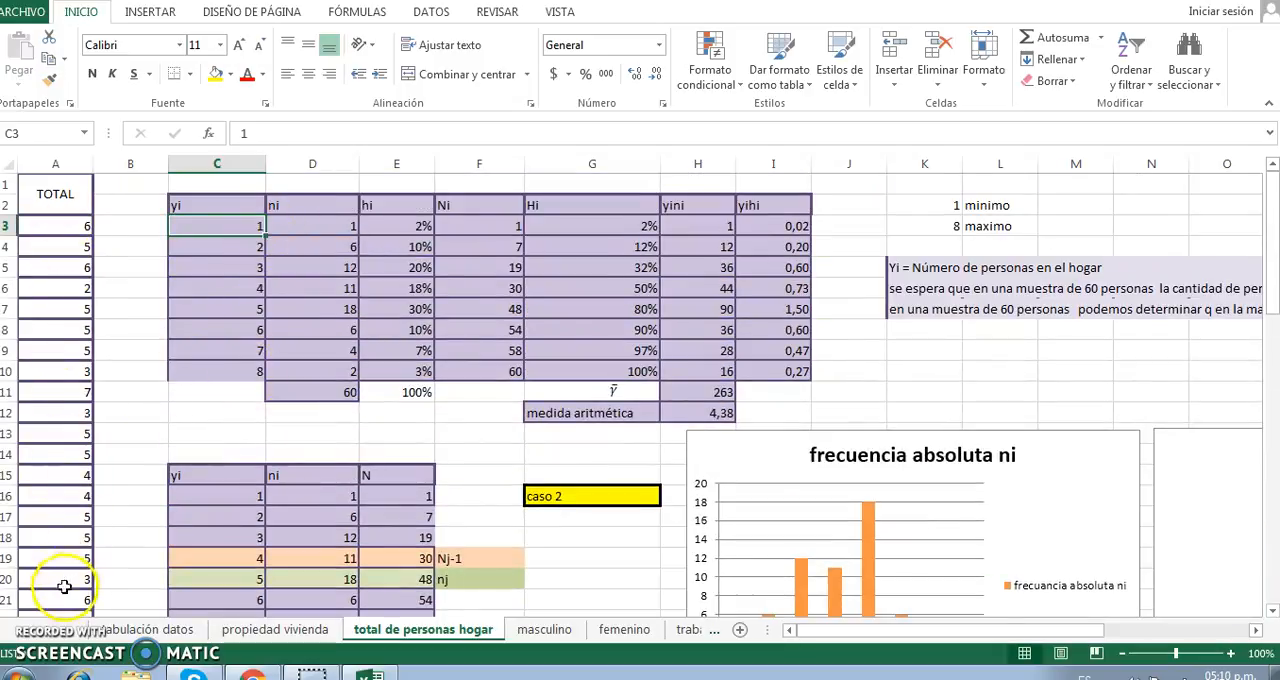
Step: Inspect the absolute frequency (ni) CONTAR.SI formulas in cells D3, D4, D5 and D7, leaving them unmodified
{"action": "left_click", "coordinate": [312, 226]}
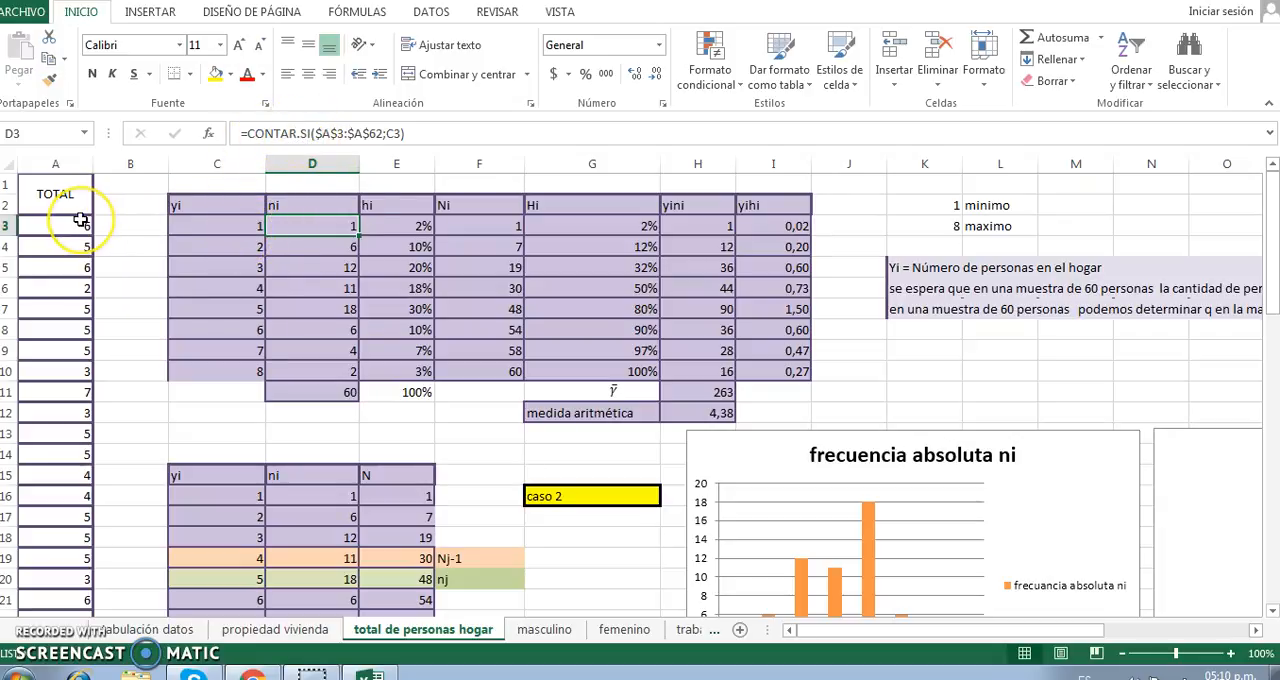
{"action": "key", "text": "F2"}
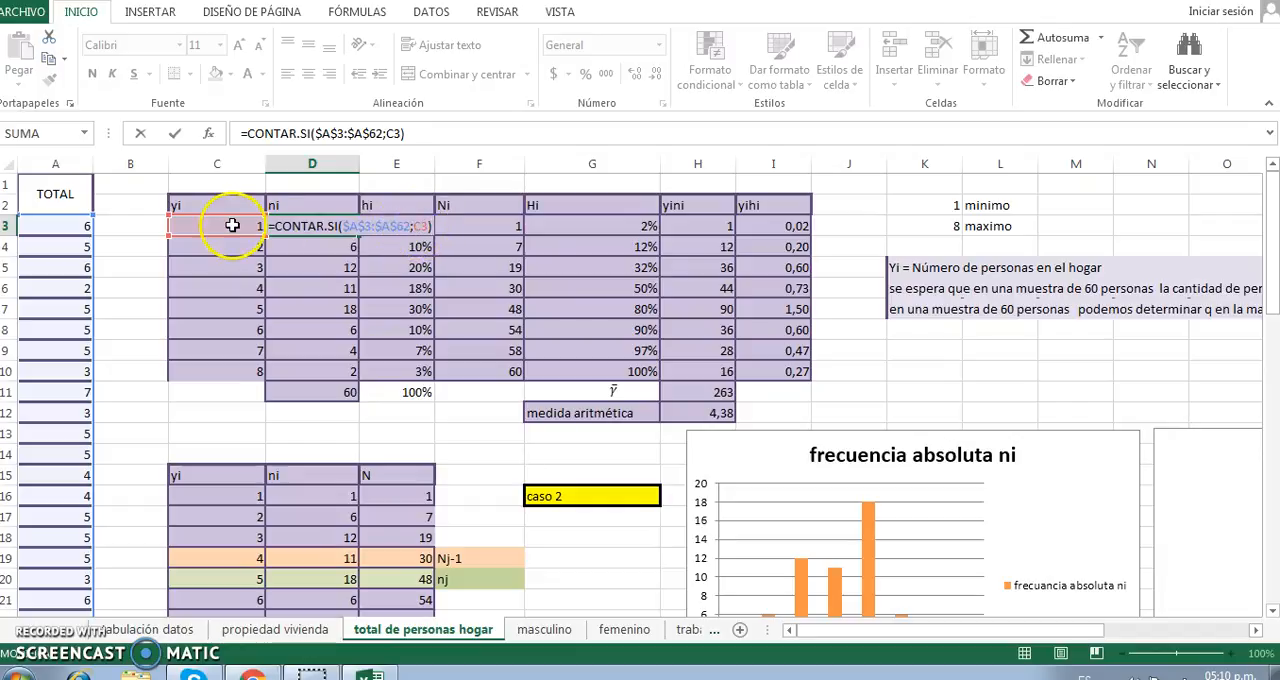
{"action": "key", "text": "Return"}
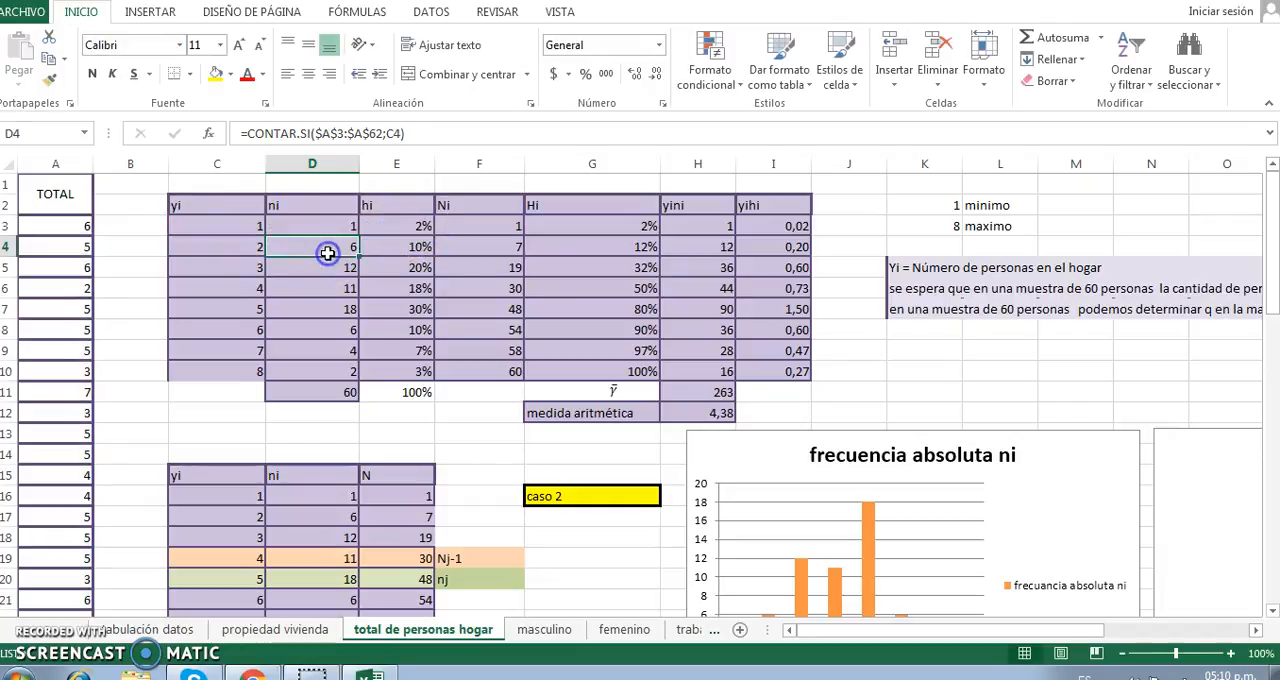
{"action": "double_click", "coordinate": [328, 253]}
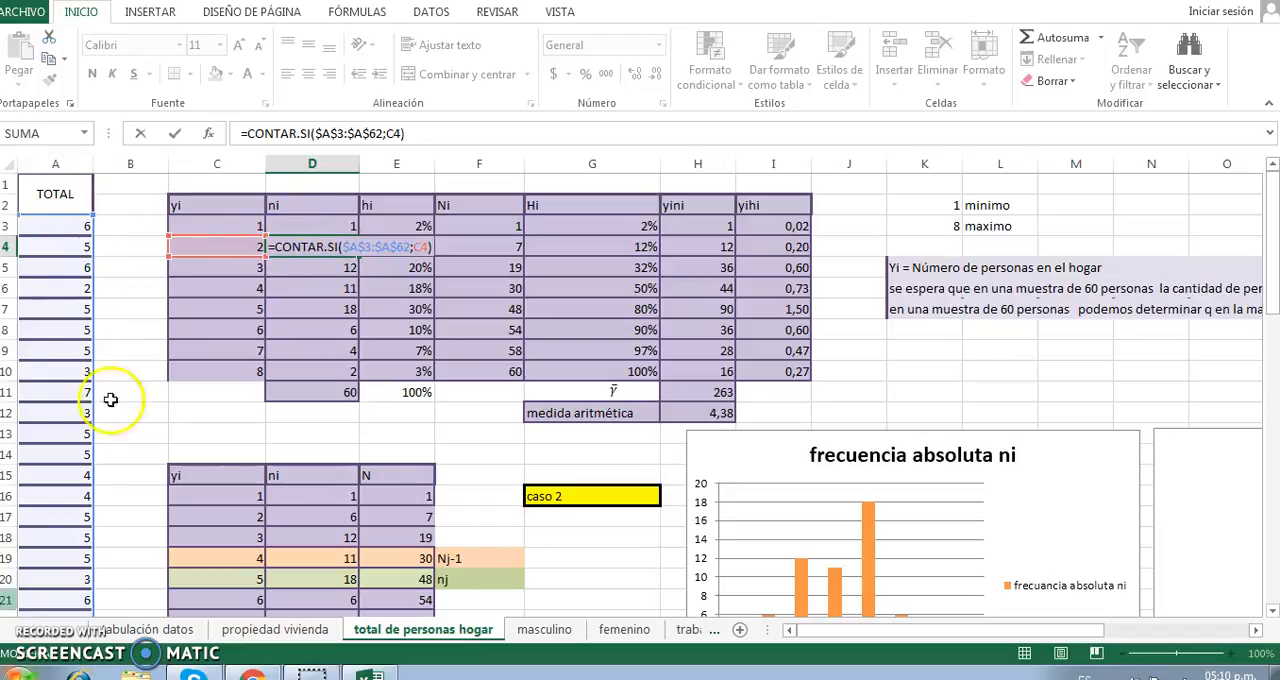
{"action": "left_click", "coordinate": [323, 270]}
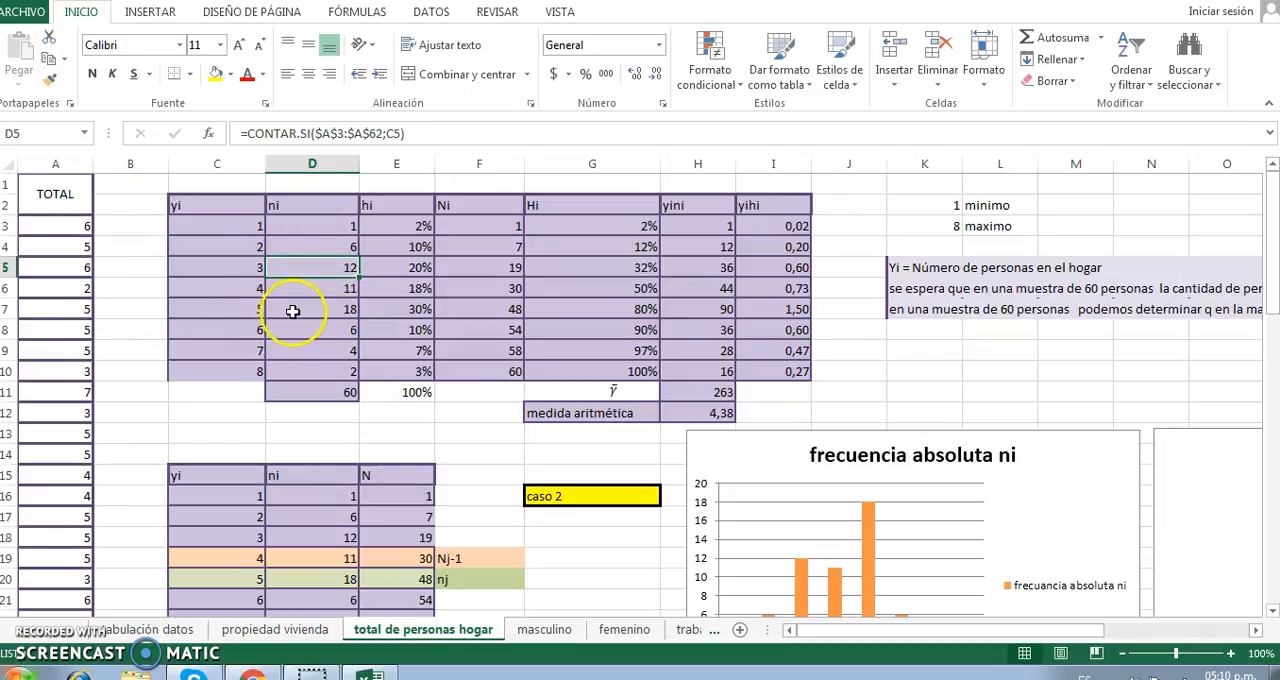
{"action": "double_click", "coordinate": [313, 302]}
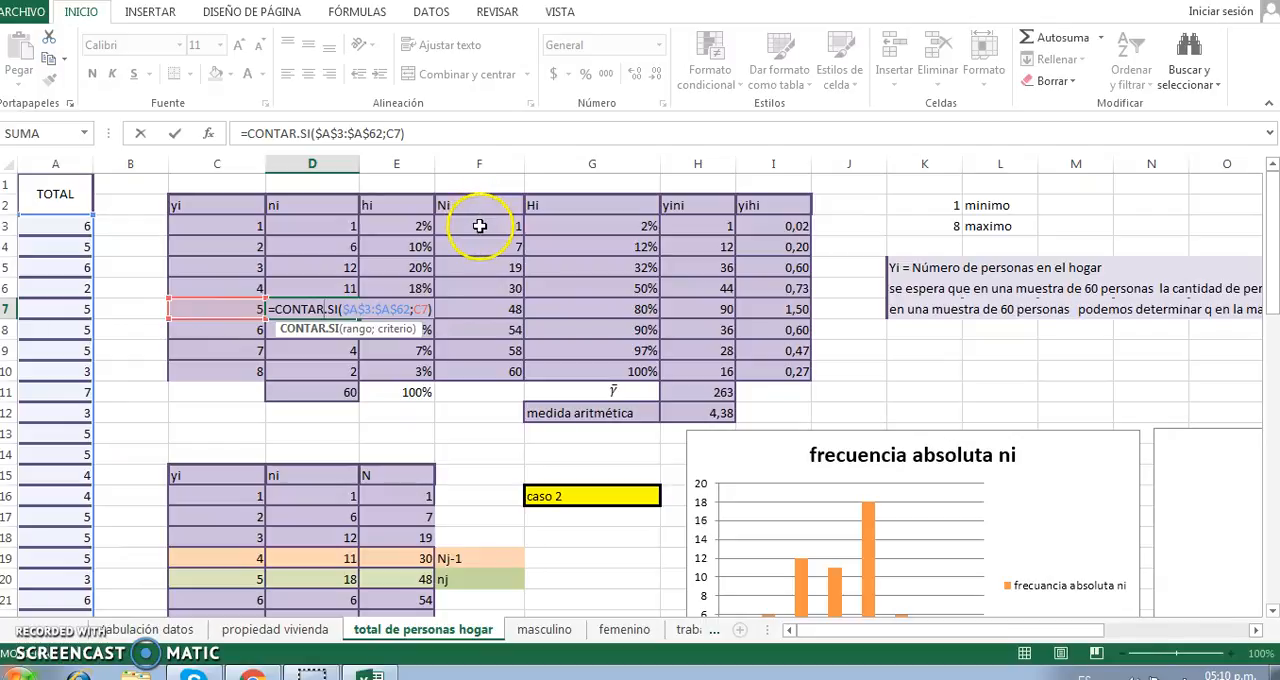
Step: Inspect the relative frequency (hi) formulas in cells E3 to E6, keeping them as they are
{"action": "left_click", "coordinate": [404, 228]}
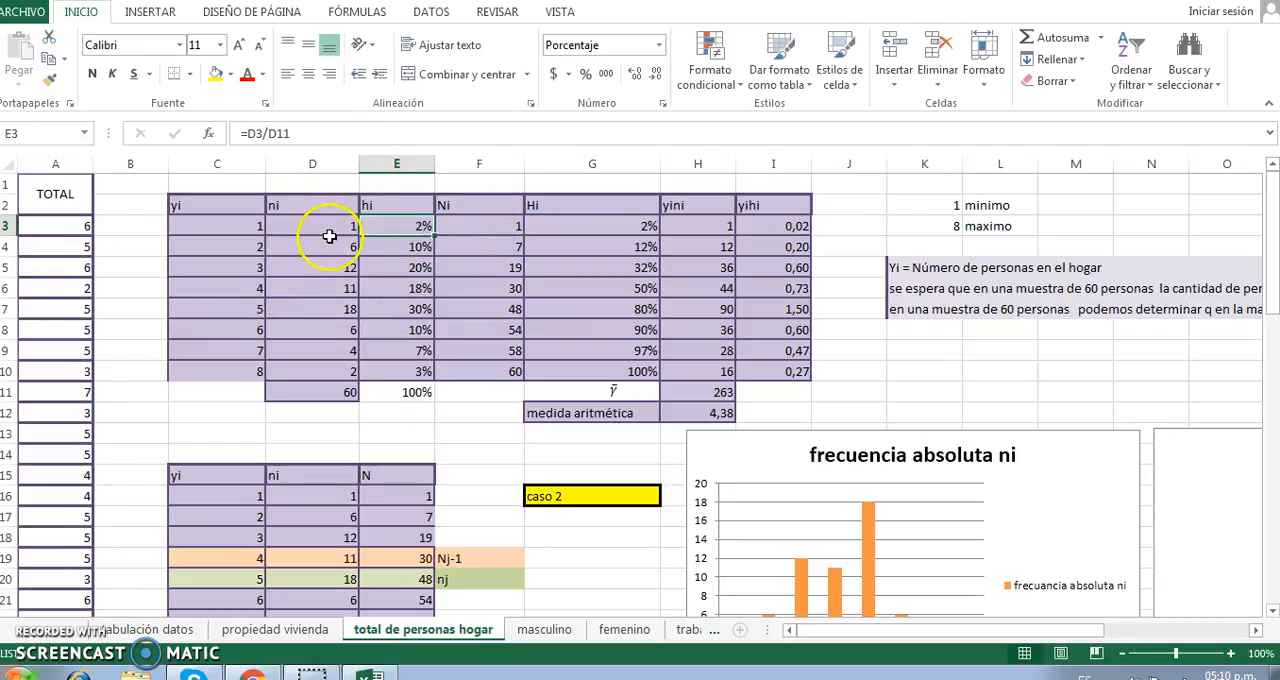
{"action": "key", "text": "F2"}
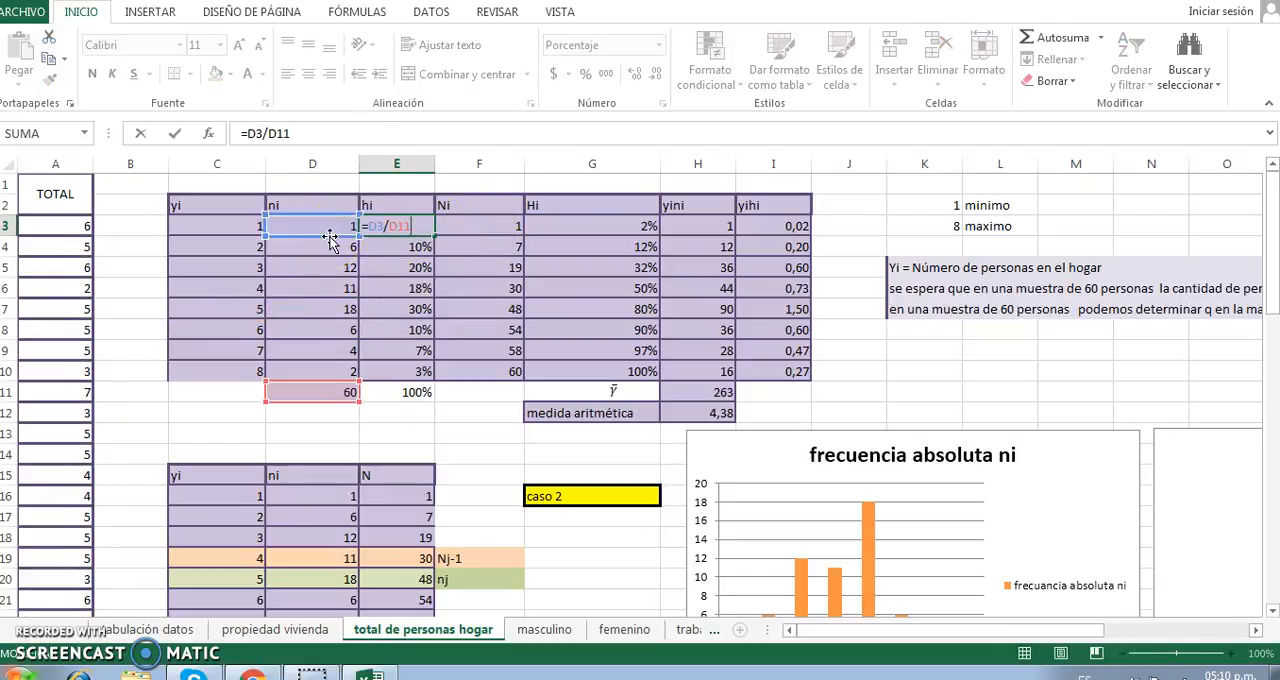
{"action": "key", "text": "Return"}
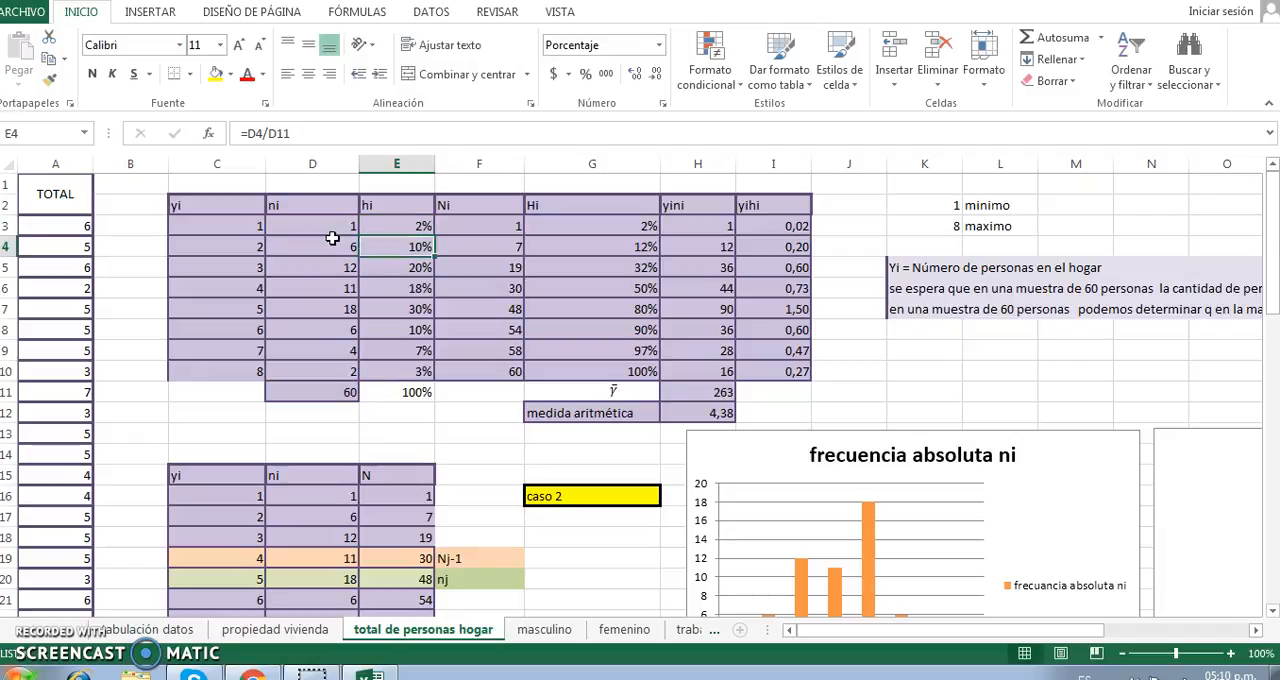
{"action": "key", "text": "F2"}
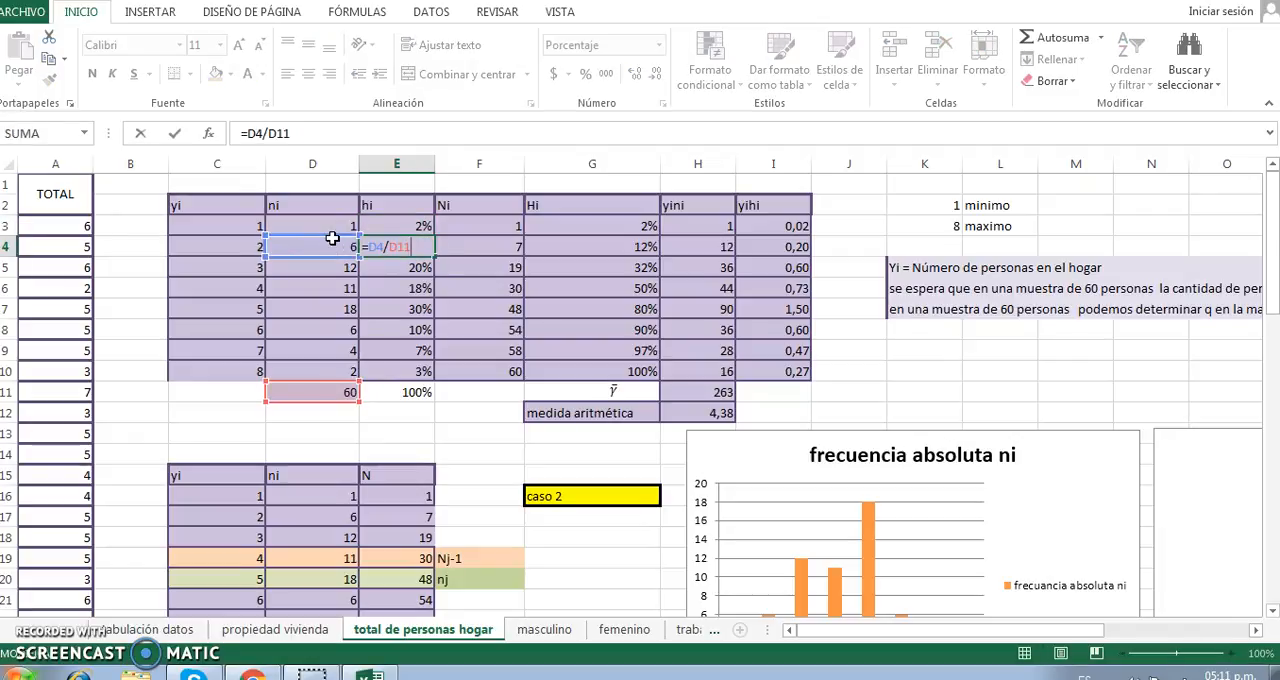
{"action": "key", "text": "Return"}
{"action": "key", "text": "F2"}
{"action": "key", "text": "Return"}
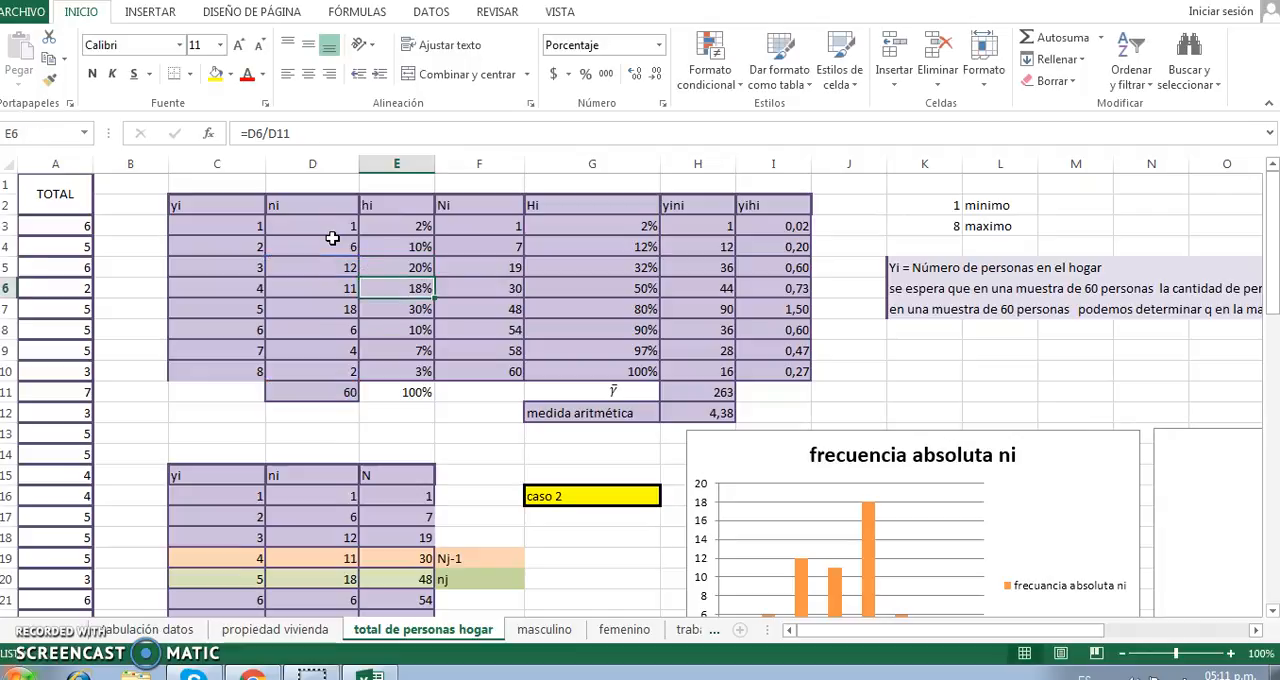
Step: Examine the cumulative absolute frequency (Ni) formulas in cells F3 to F6 and in F9
{"action": "left_click", "coordinate": [490, 225]}
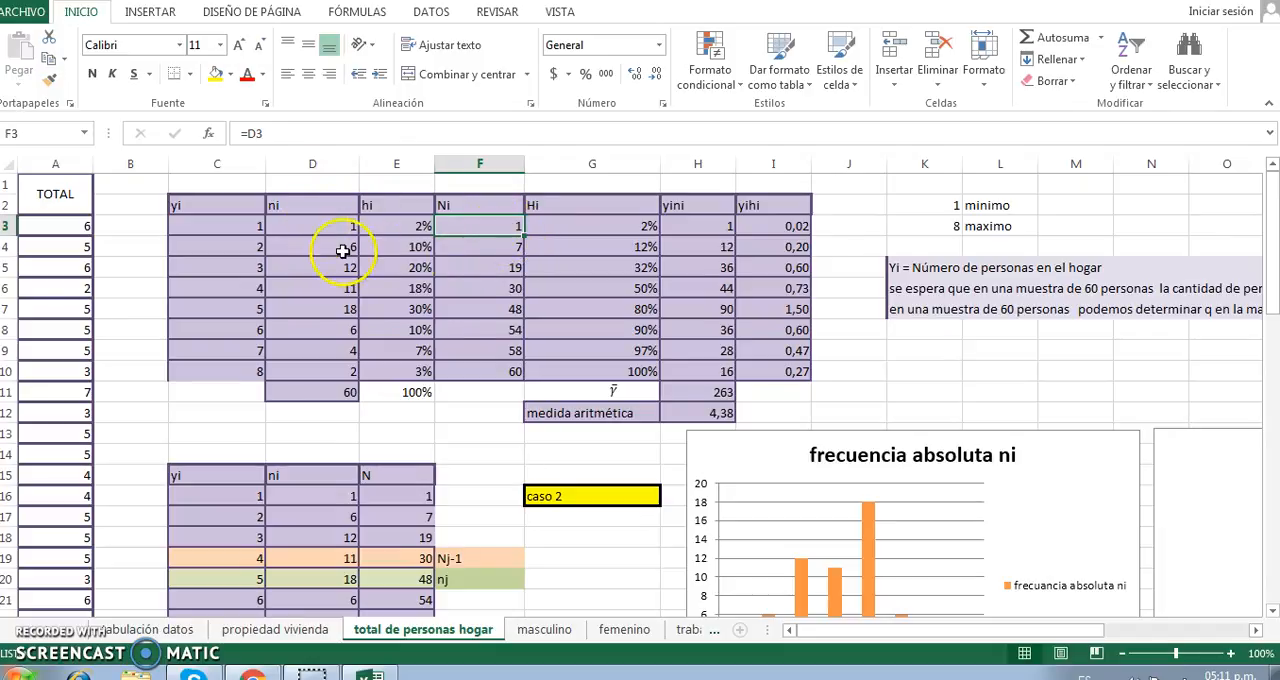
{"action": "left_click", "coordinate": [469, 246]}
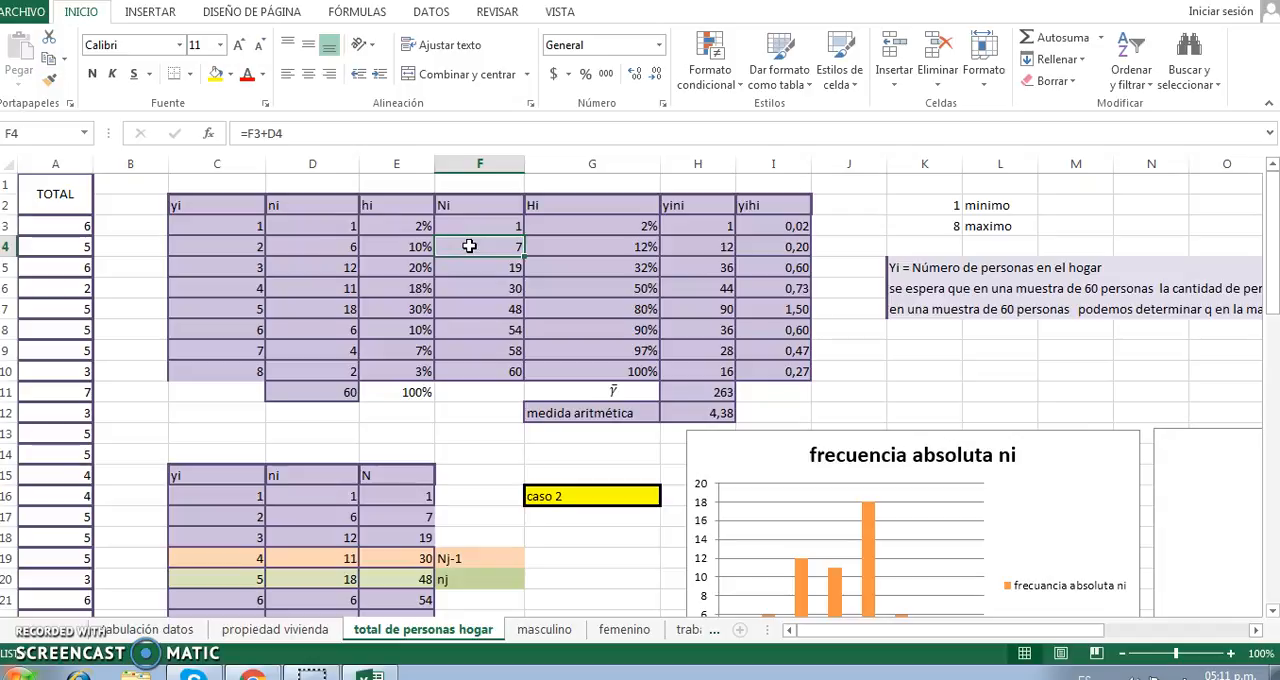
{"action": "double_click", "coordinate": [469, 246]}
{"action": "double_click", "coordinate": [493, 268]}
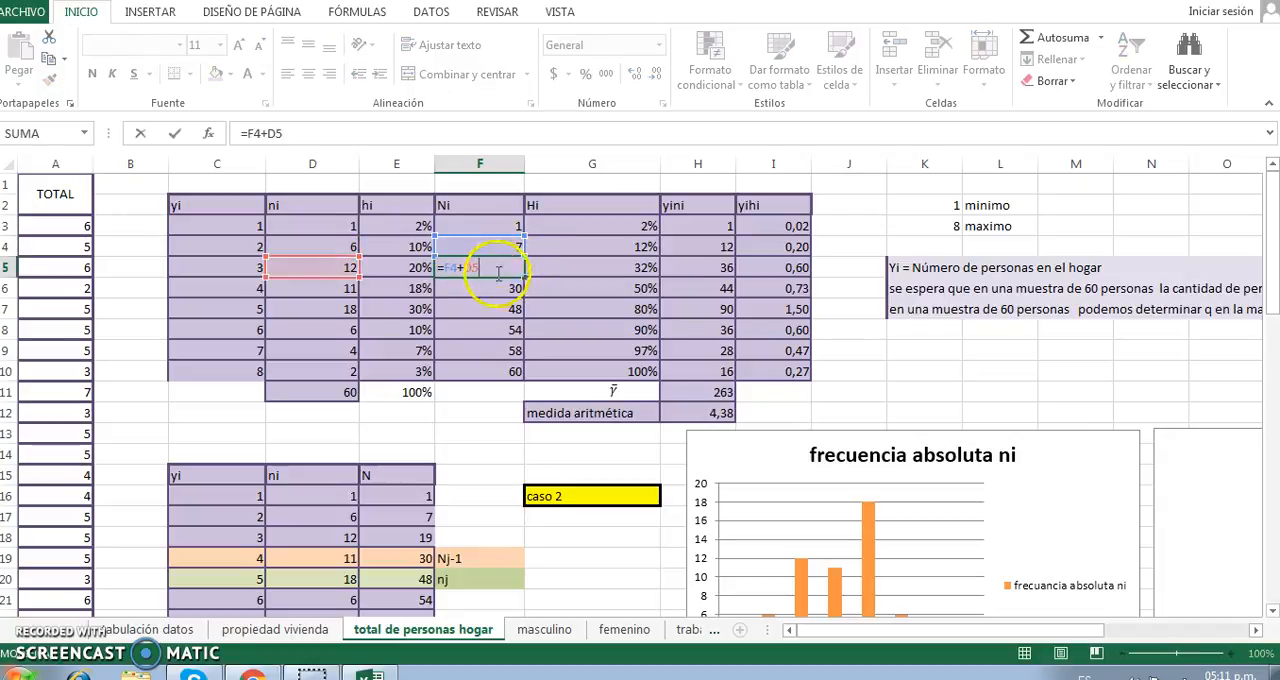
{"action": "left_click", "coordinate": [492, 289]}
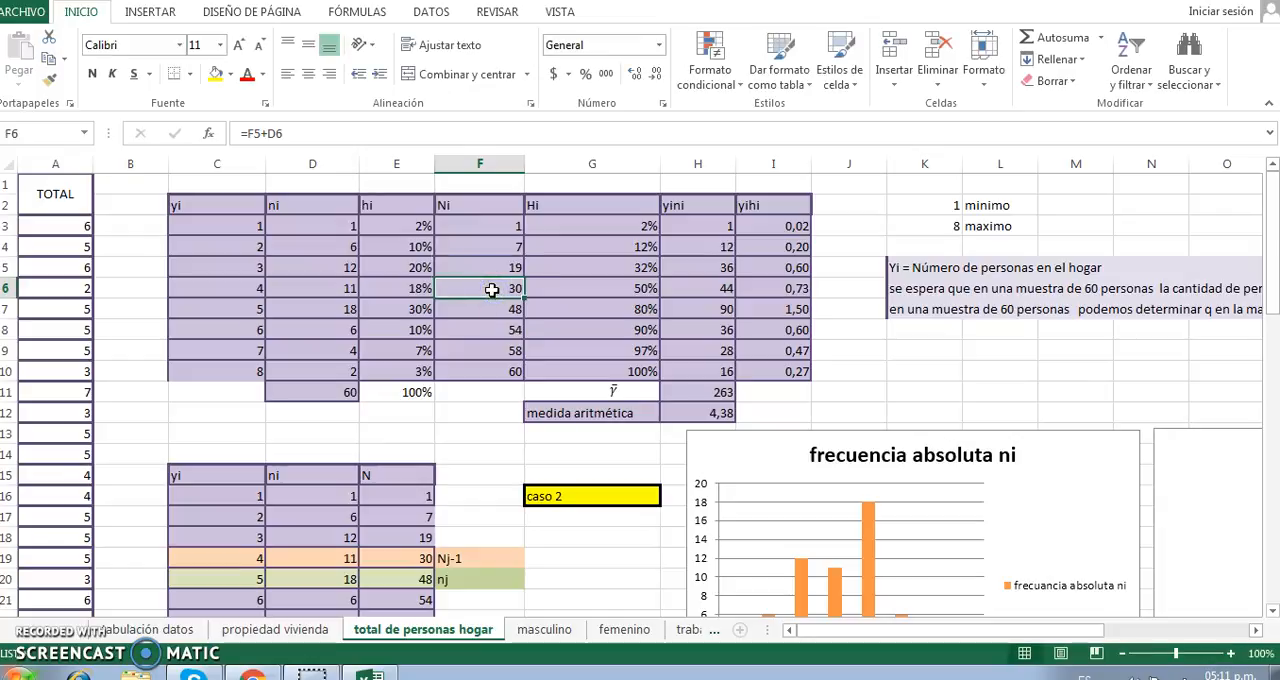
{"action": "double_click", "coordinate": [492, 289]}
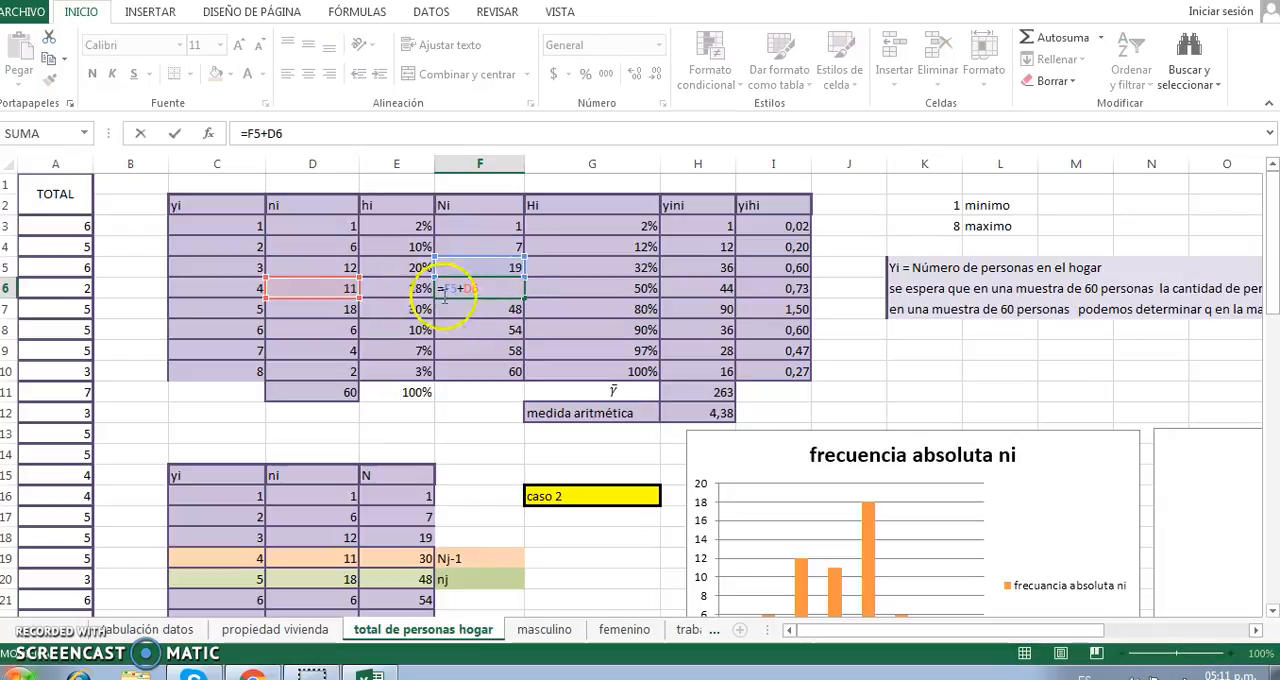
{"action": "left_click", "coordinate": [511, 356]}
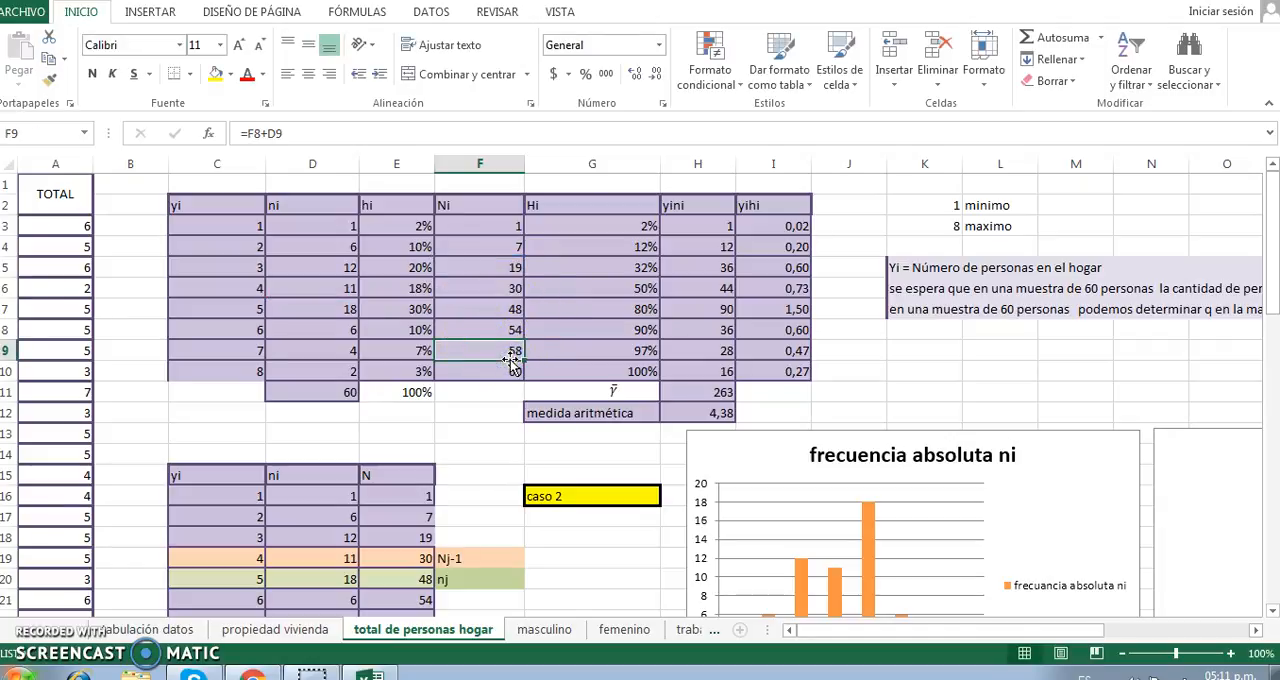
Step: Examine the cumulative relative frequency (Hi) formulas in cells G3 and G8
{"action": "left_click", "coordinate": [591, 231]}
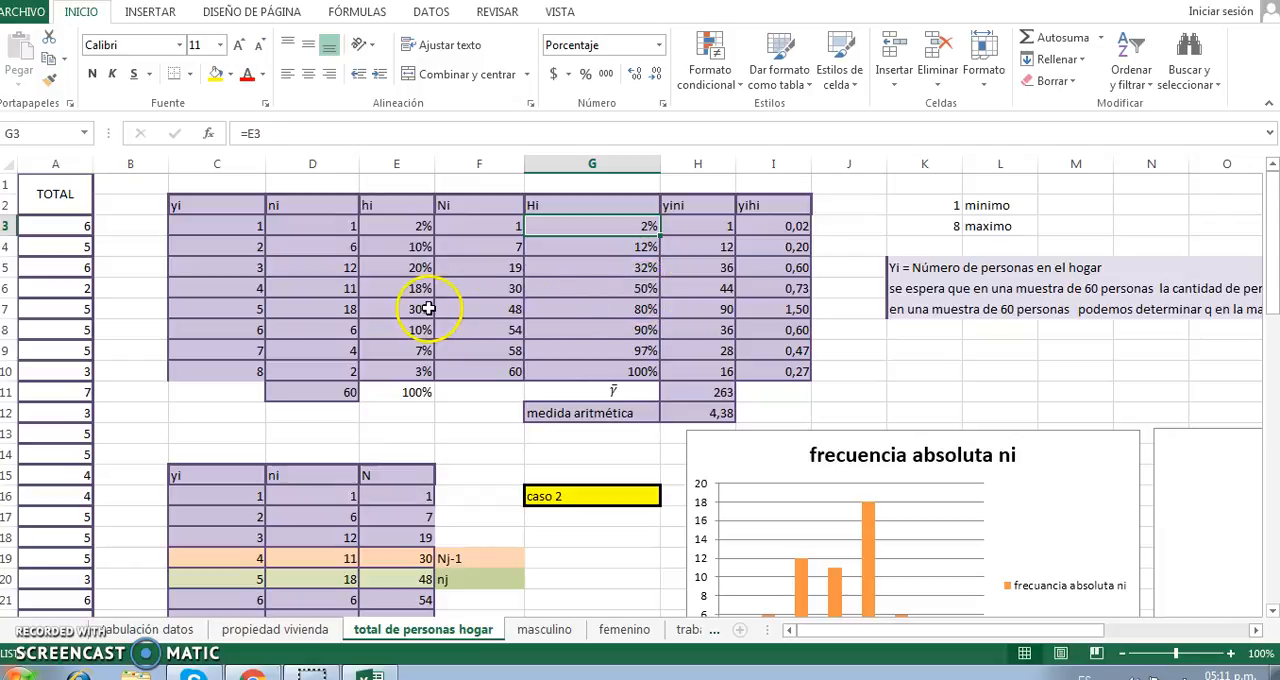
{"action": "left_click", "coordinate": [655, 321]}
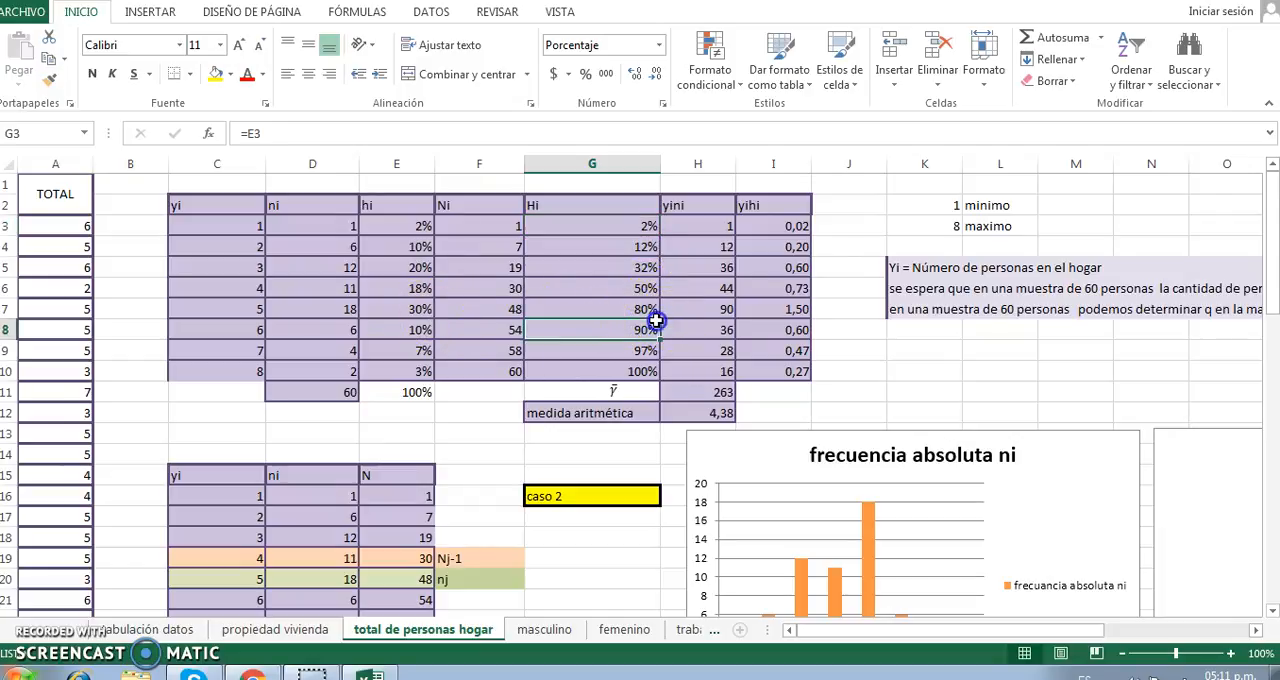
{"action": "double_click", "coordinate": [655, 321]}
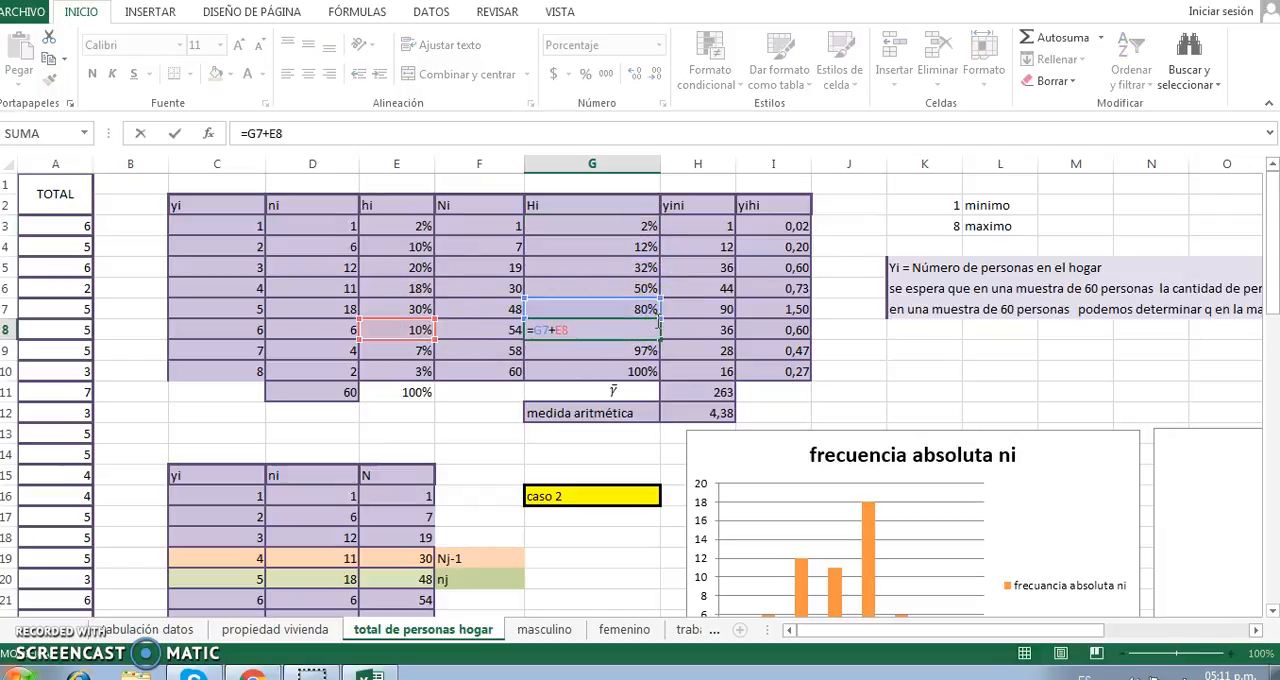
{"action": "left_click", "coordinate": [588, 322]}
Step: Inspect the yini product formulas in cells H3, H4 and H5 with their referenced yi and ni cells
{"action": "left_click", "coordinate": [693, 226]}
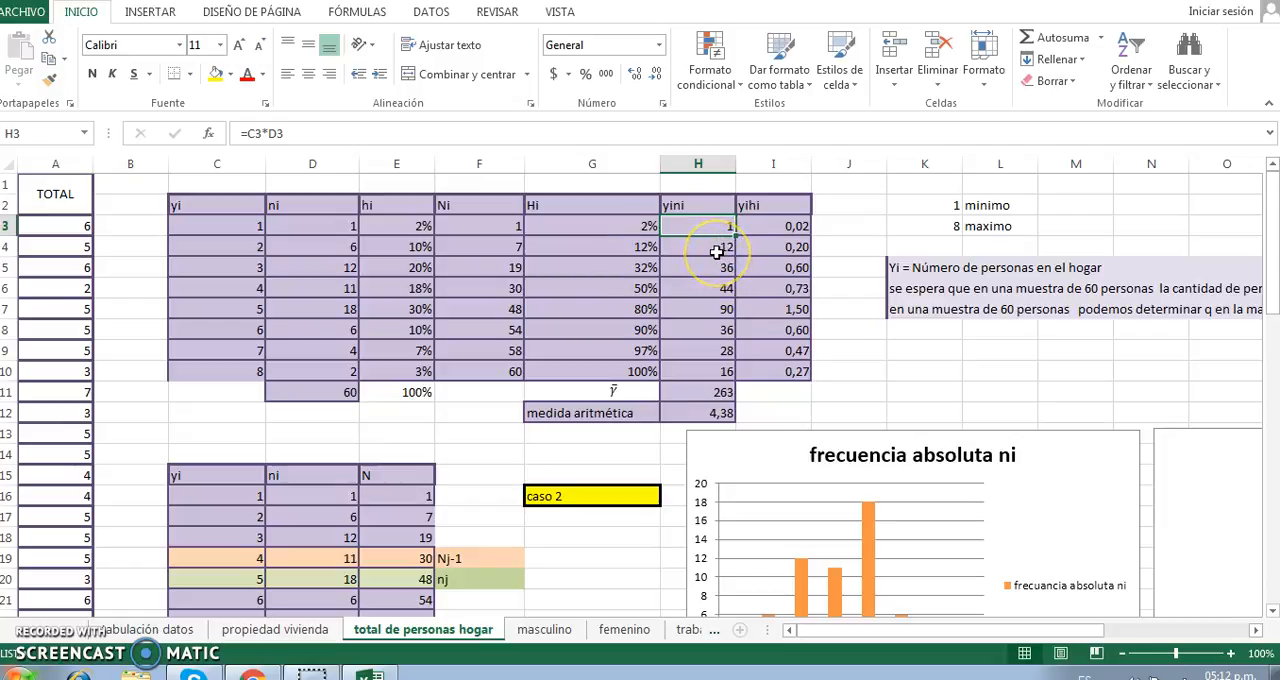
{"action": "key", "text": "F2"}
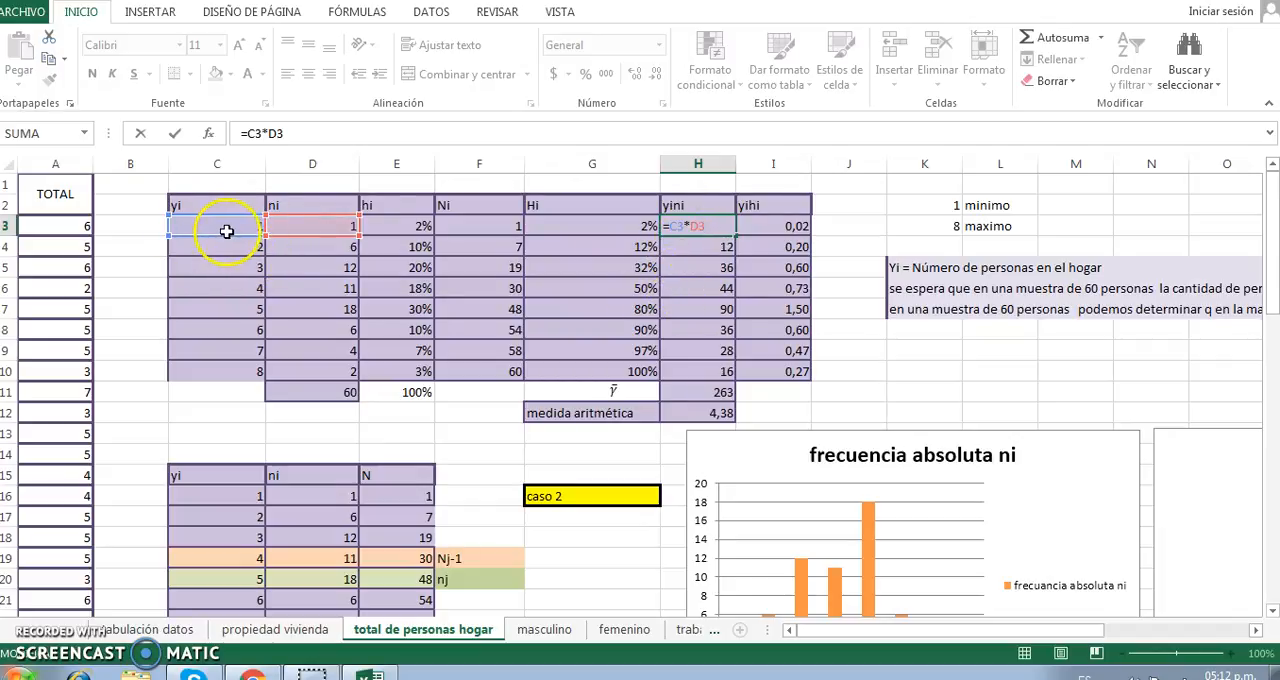
{"action": "key", "text": "Return"}
{"action": "double_click", "coordinate": [702, 248]}
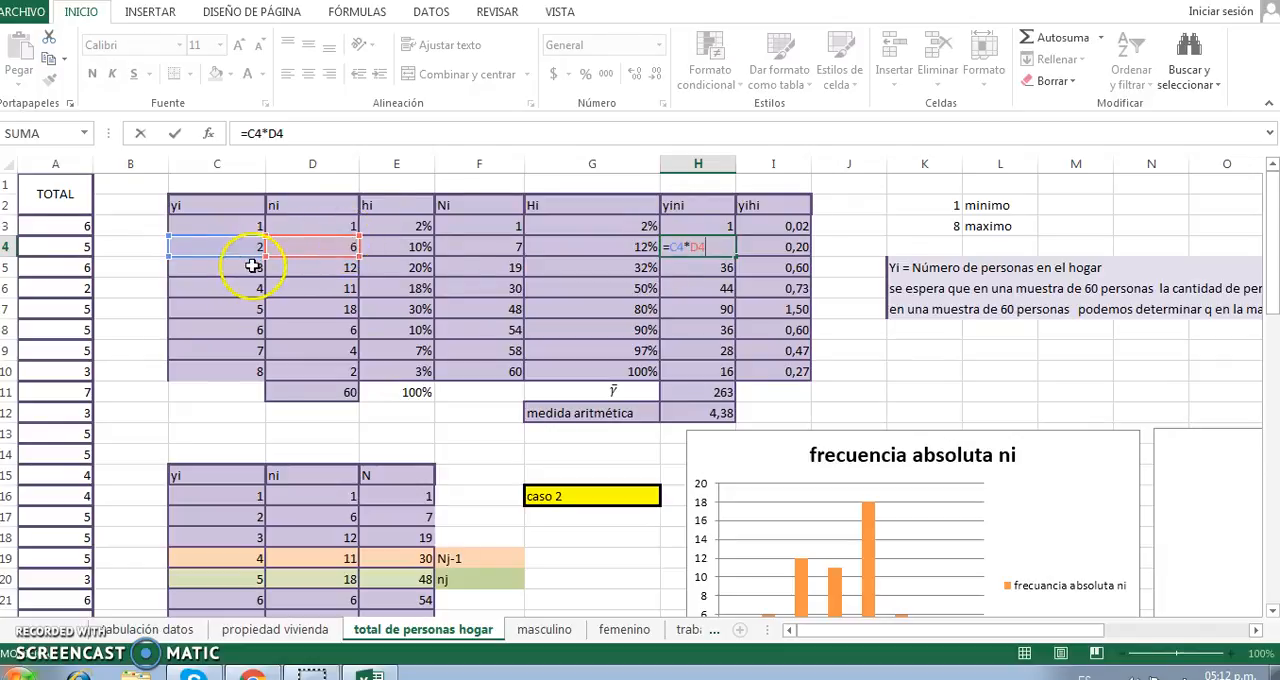
{"action": "left_click", "coordinate": [723, 270]}
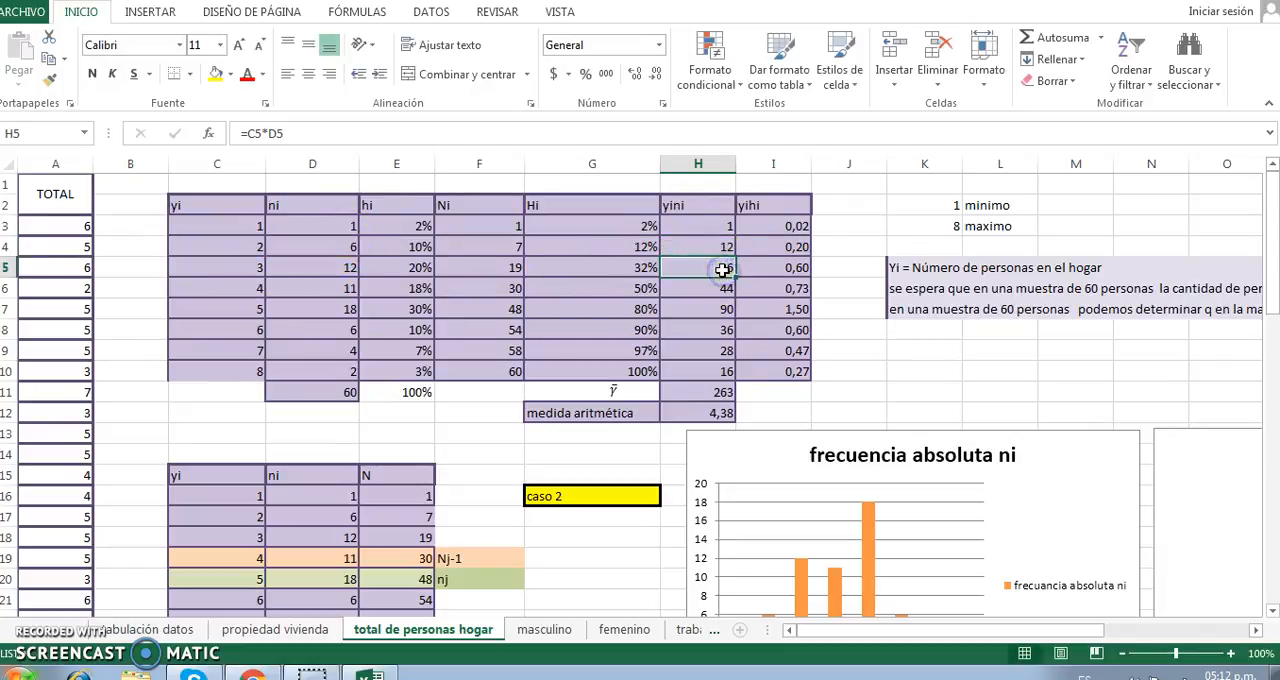
{"action": "double_click", "coordinate": [723, 270]}
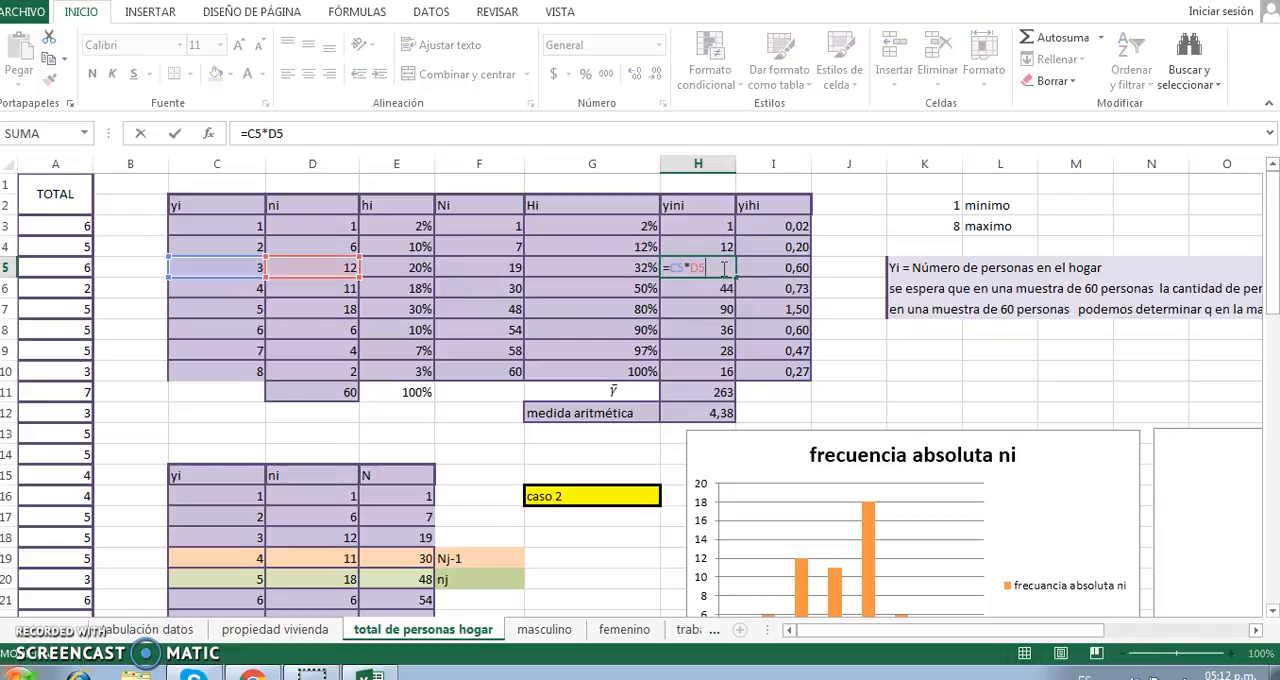
Step: Inspect the yihi product formulas in cells I3 and I4, and the yini sum formula in H11
{"action": "left_click", "coordinate": [762, 228]}
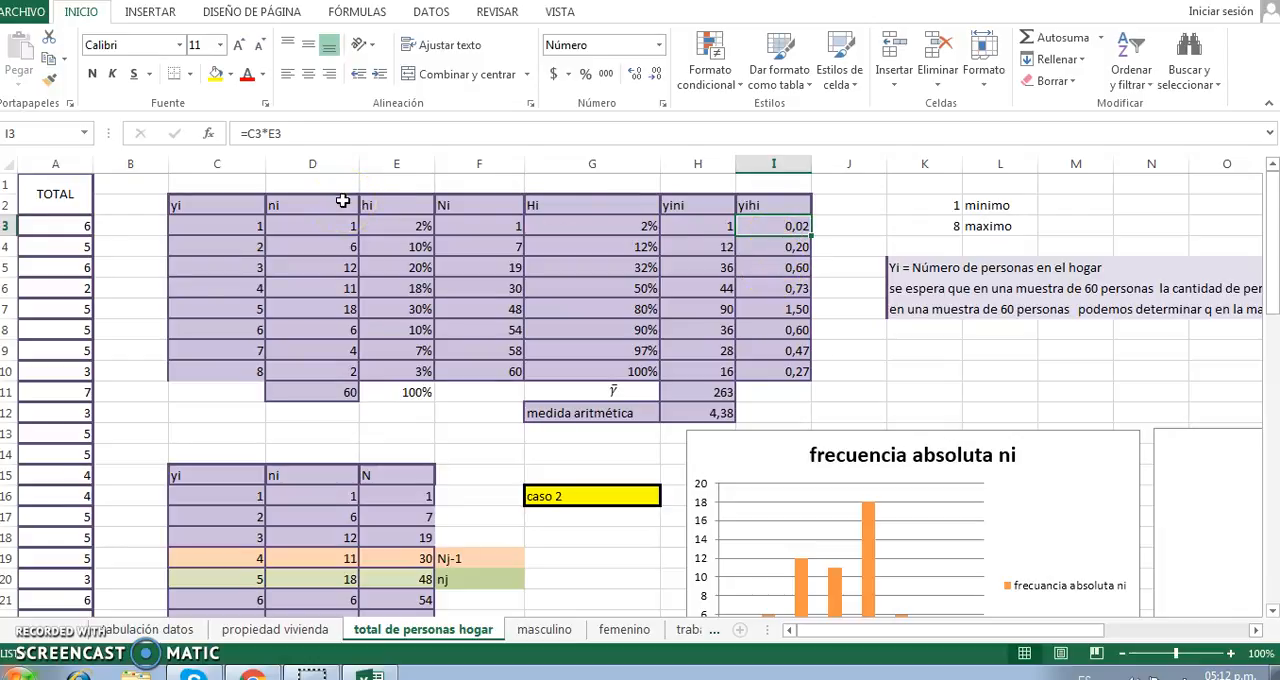
{"action": "key", "text": "F2"}
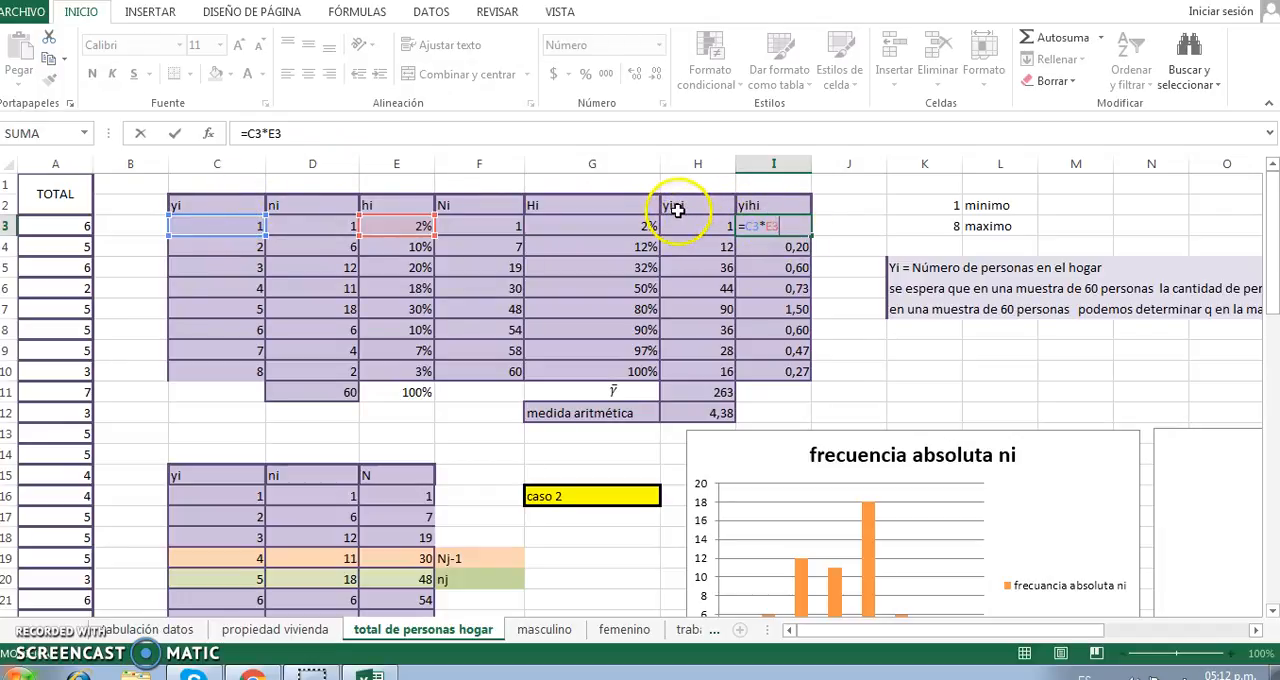
{"action": "left_click", "coordinate": [778, 251]}
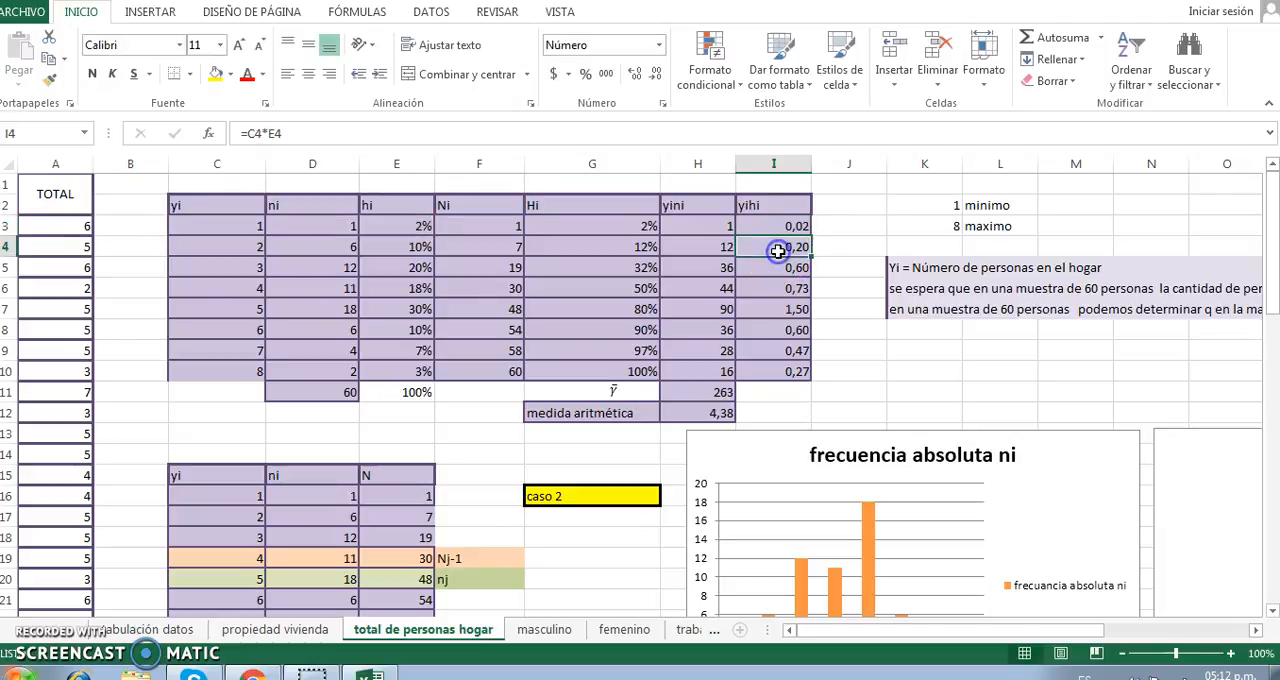
{"action": "left_click", "coordinate": [715, 392]}
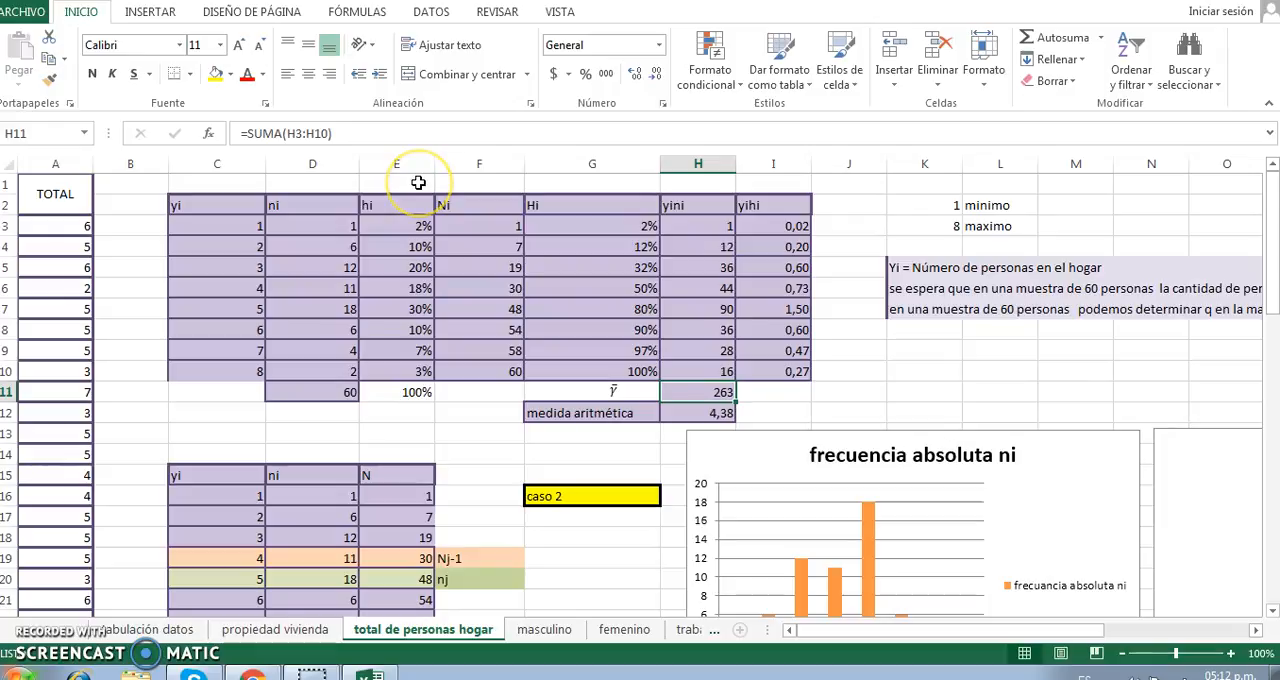
Step: Inspect the yini sum formula in H11 and the arithmetic mean formula in H12 with its referenced cells
{"action": "key", "text": "F2"}
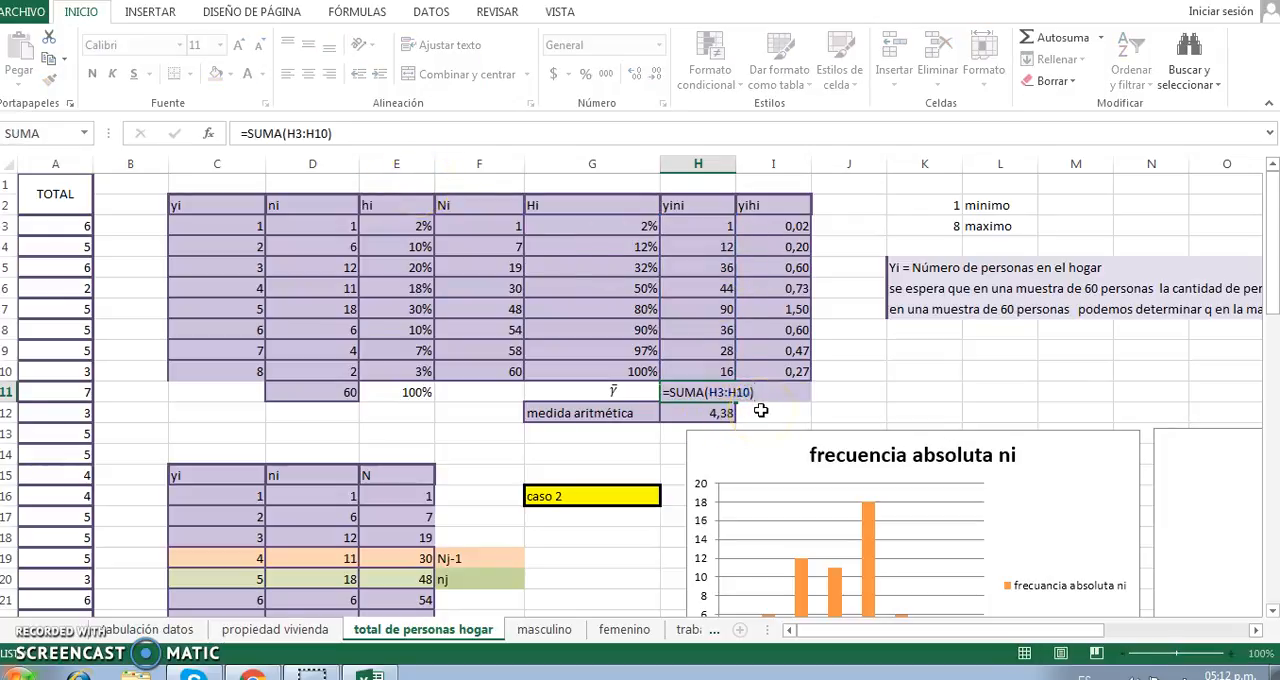
{"action": "key", "text": "Return"}
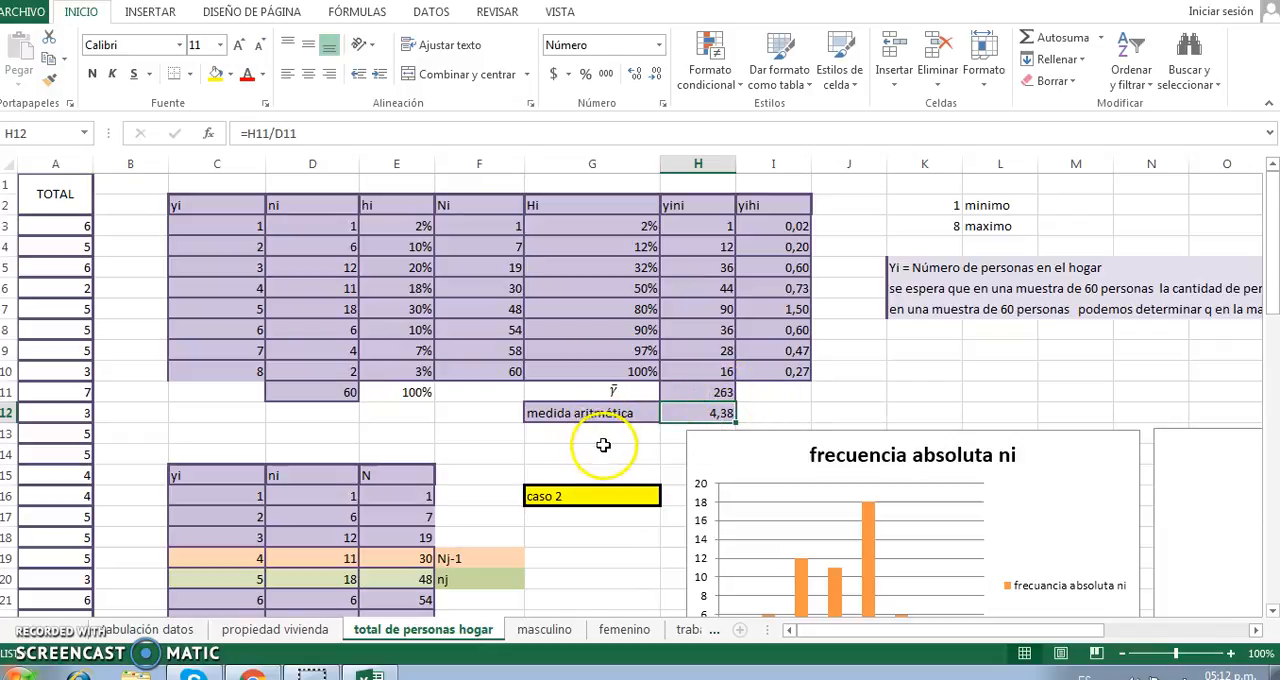
{"action": "left_click", "coordinate": [694, 393]}
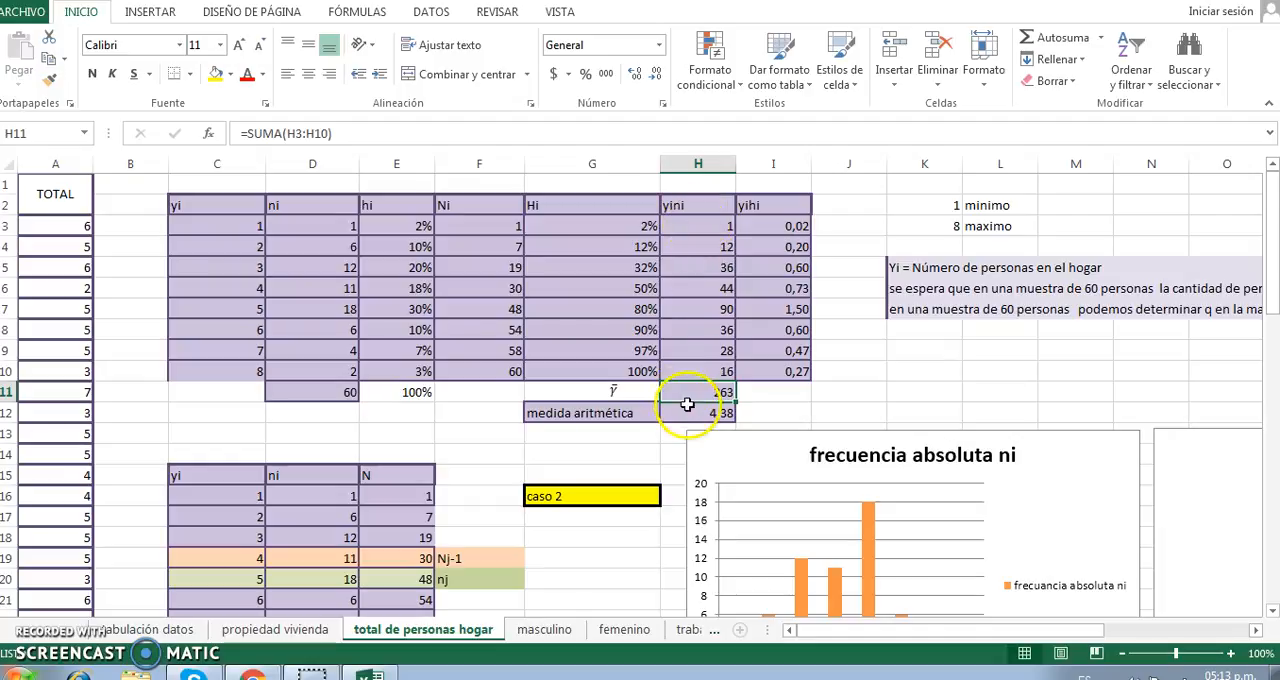
{"action": "left_click", "coordinate": [640, 390]}
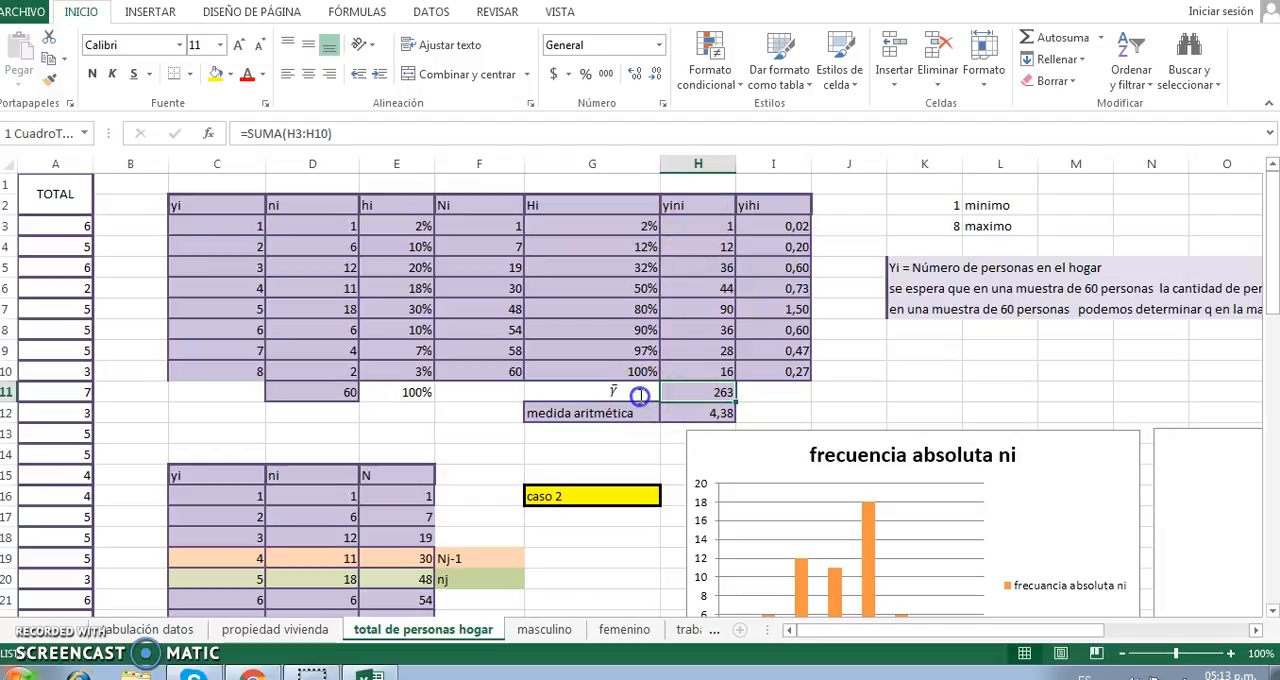
{"action": "left_click", "coordinate": [701, 416]}
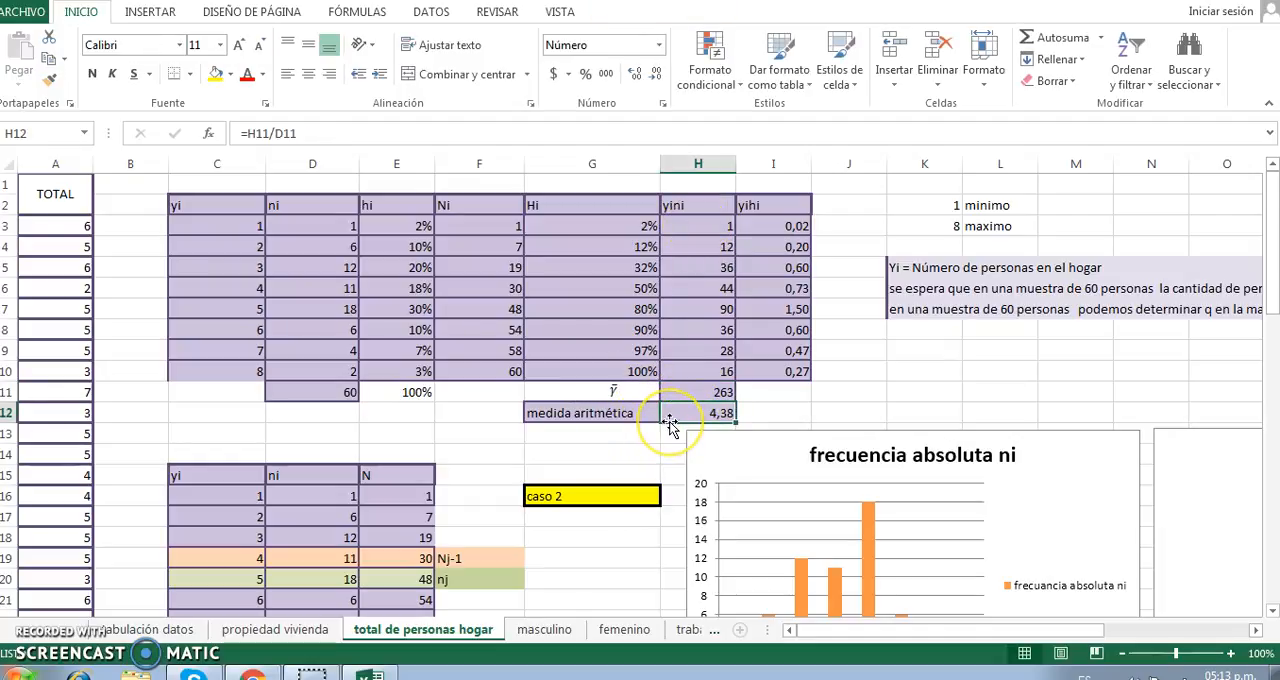
{"action": "double_click", "coordinate": [670, 420]}
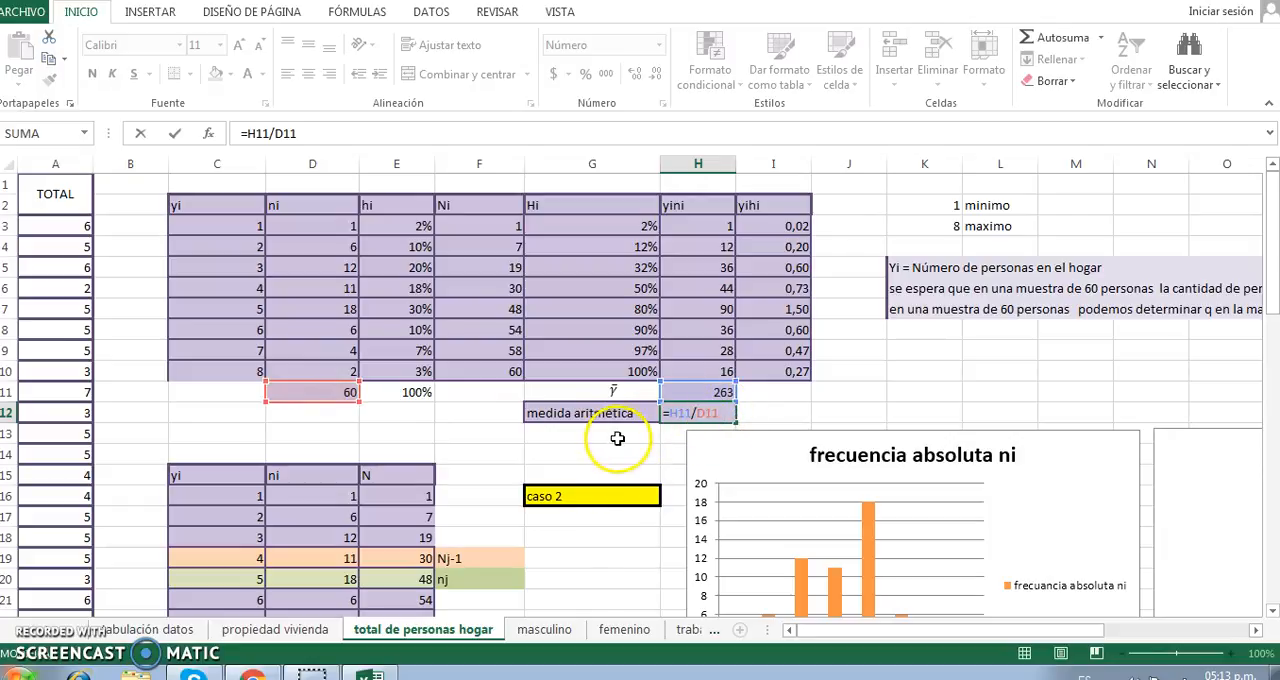
{"action": "left_click", "coordinate": [872, 384]}
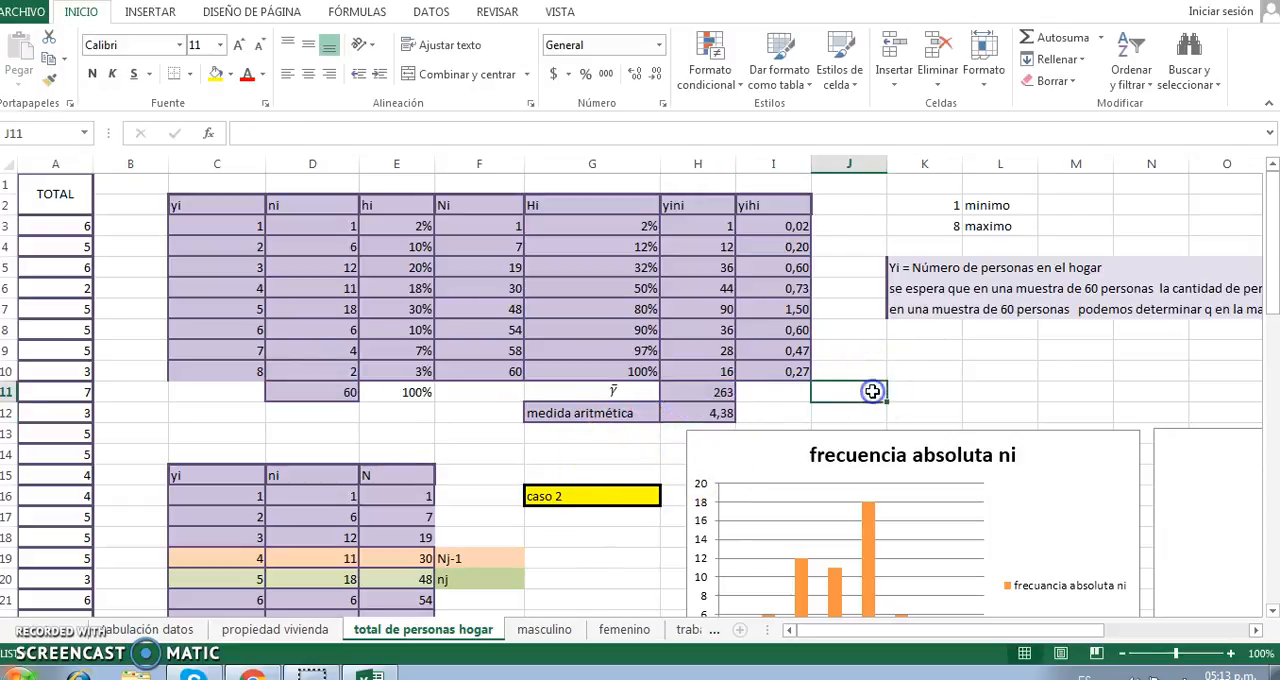
Step: Inspect the minimum formula in K2 with its referenced column A range, and the maximum formula in K3
{"action": "left_click", "coordinate": [940, 206]}
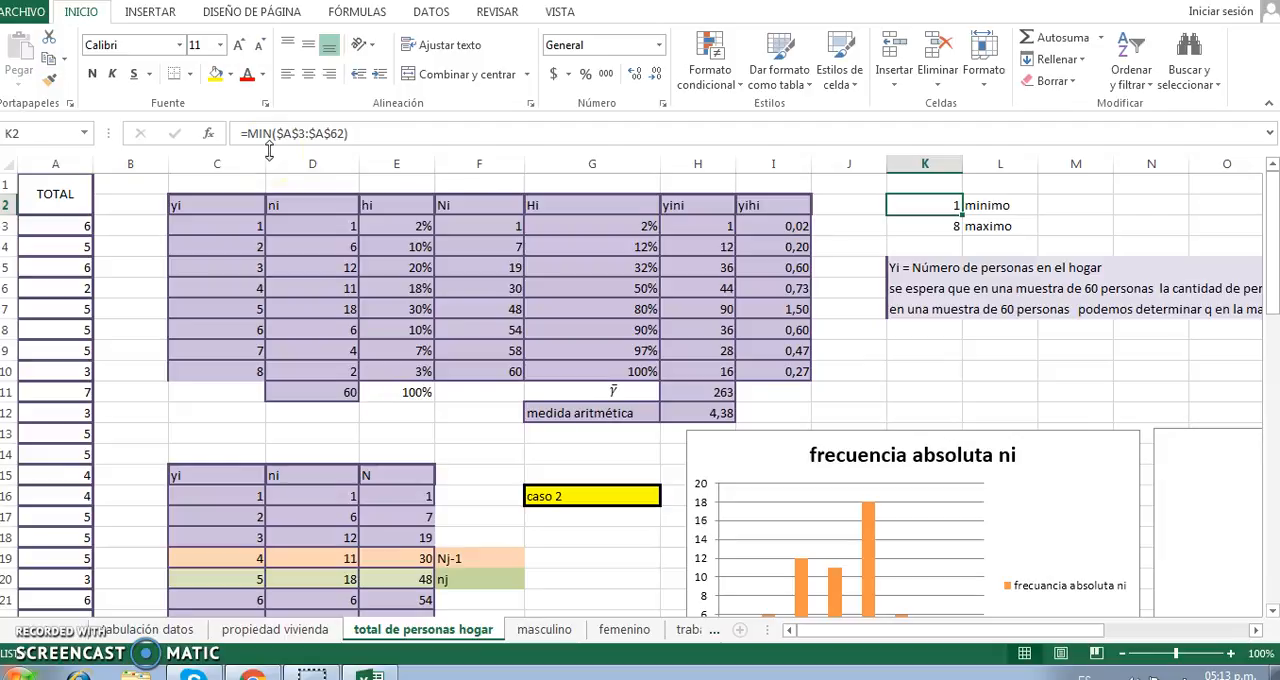
{"action": "key", "text": "F2"}
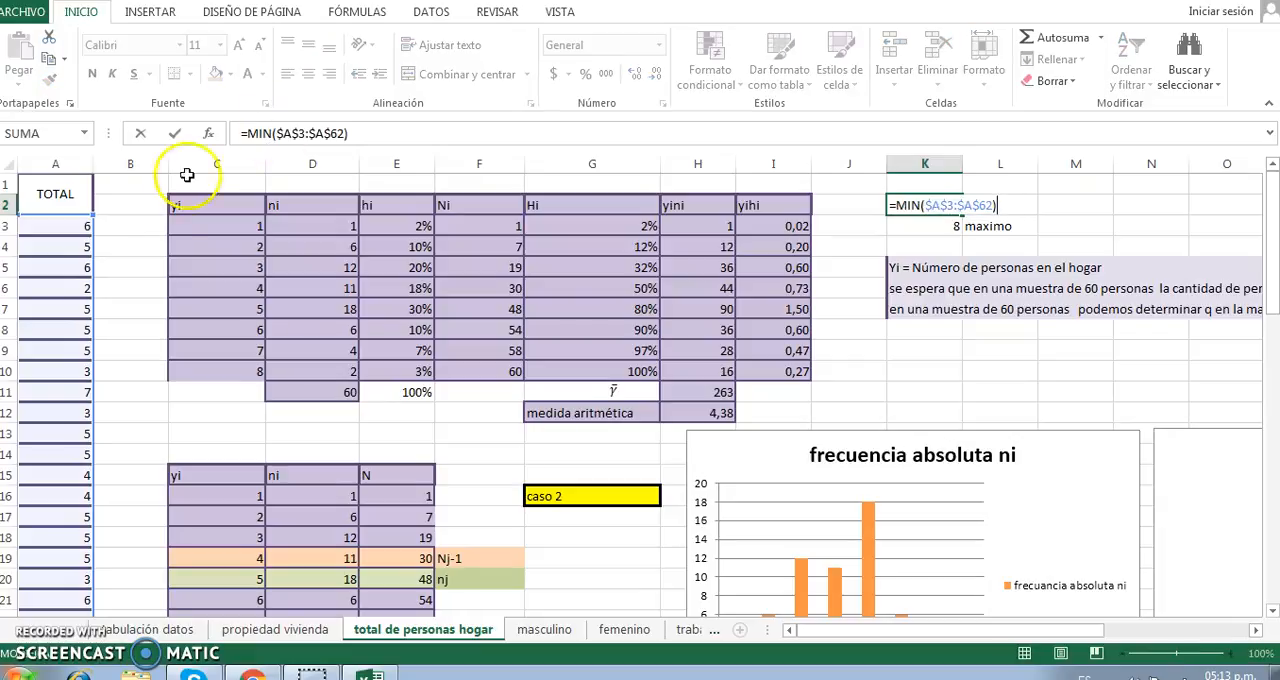
{"action": "scroll", "coordinate": [46, 337], "scroll_direction": "down", "scroll_amount": 8}
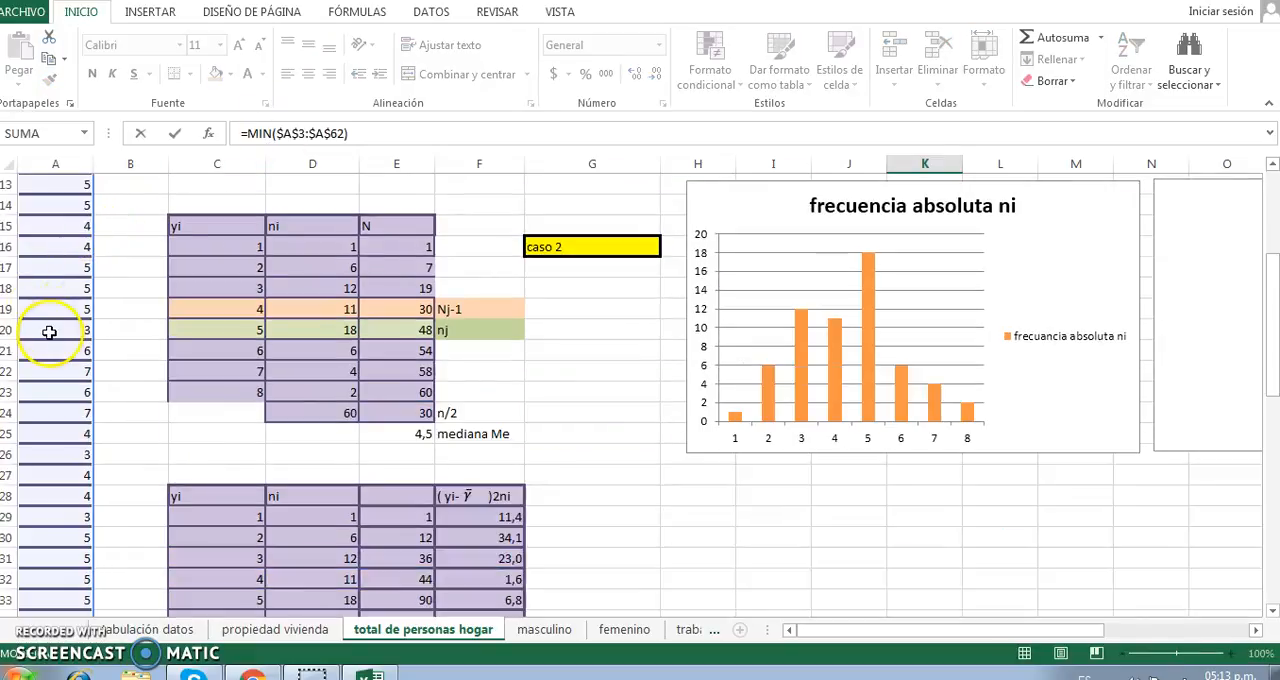
{"action": "scroll", "coordinate": [46, 443], "scroll_direction": "up", "scroll_amount": 8}
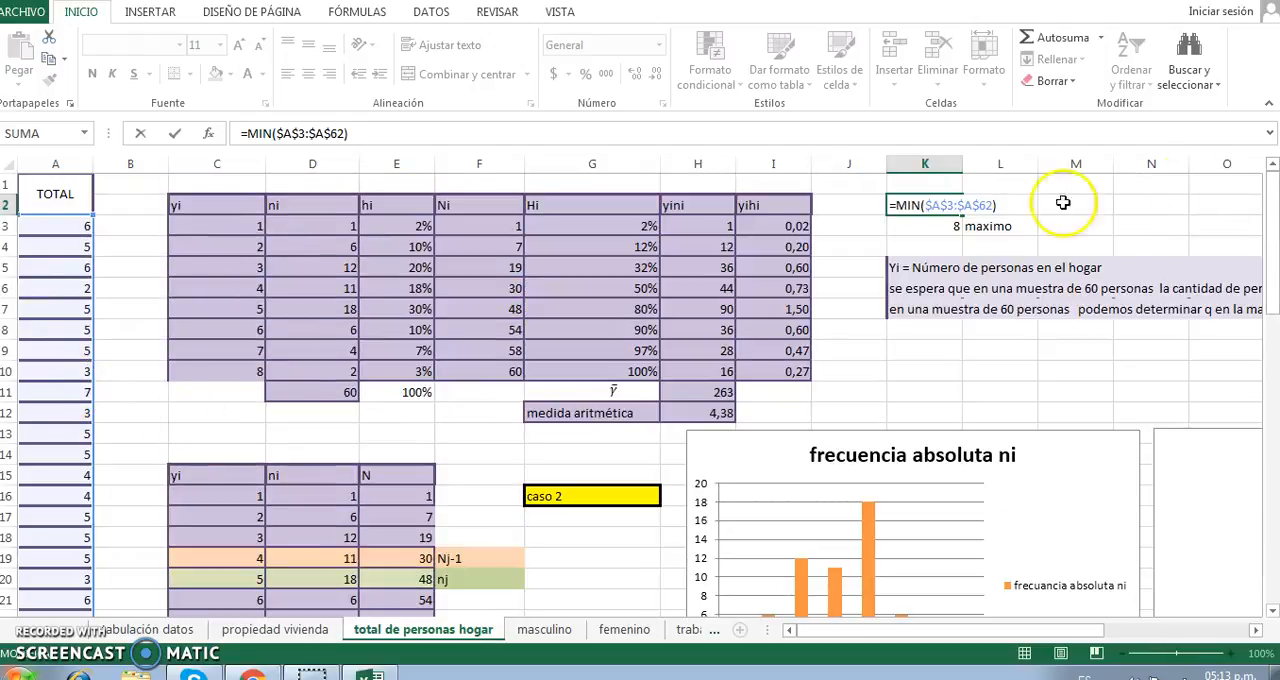
{"action": "left_click", "coordinate": [982, 226]}
{"action": "left_click", "coordinate": [954, 225]}
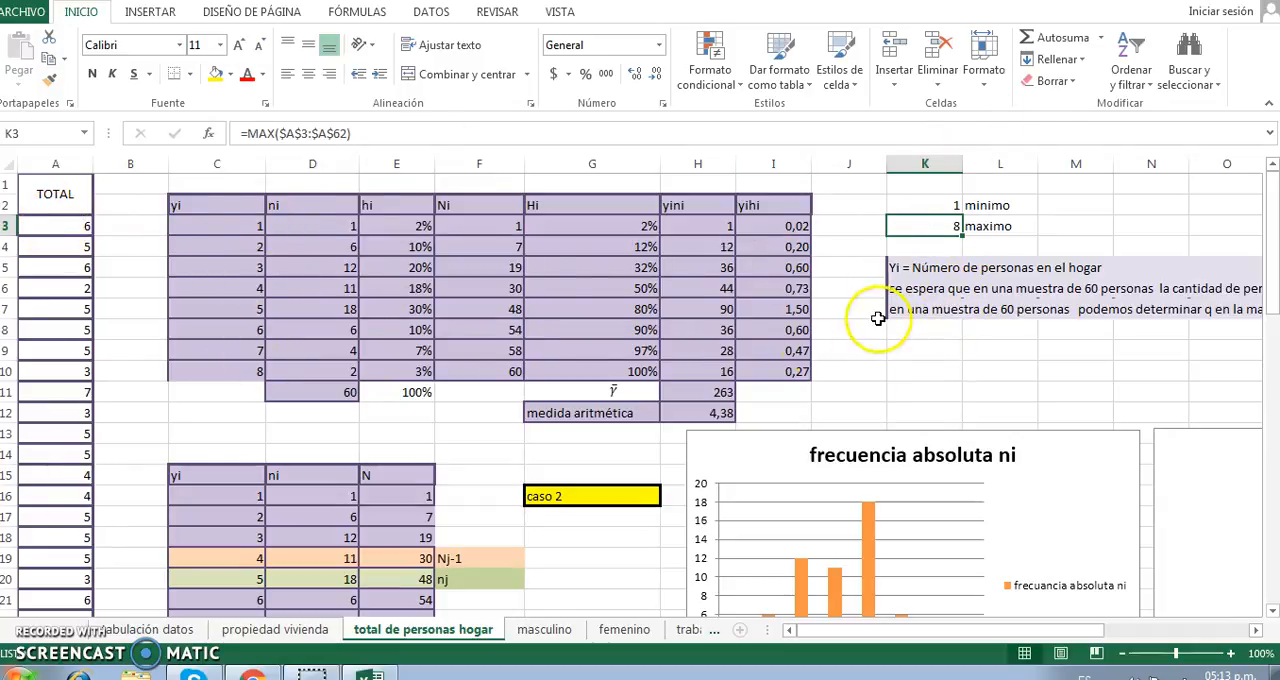
Step: Examine the cumulative frequency (N) formulas in cells E16, E17 and E18 of the median table
{"action": "scroll", "coordinate": [870, 365], "scroll_direction": "down", "scroll_amount": 1}
{"action": "scroll", "coordinate": [835, 351], "scroll_direction": "down", "scroll_amount": 1}
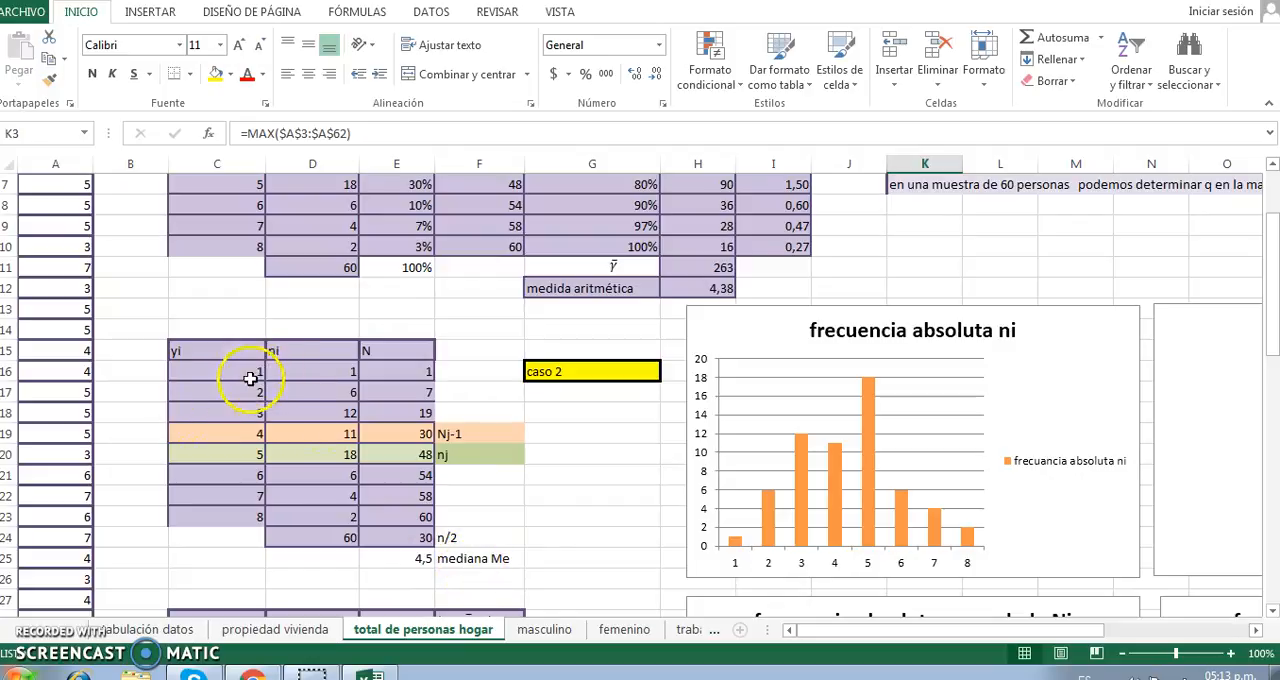
{"action": "scroll", "coordinate": [362, 450], "scroll_direction": "up", "scroll_amount": 2}
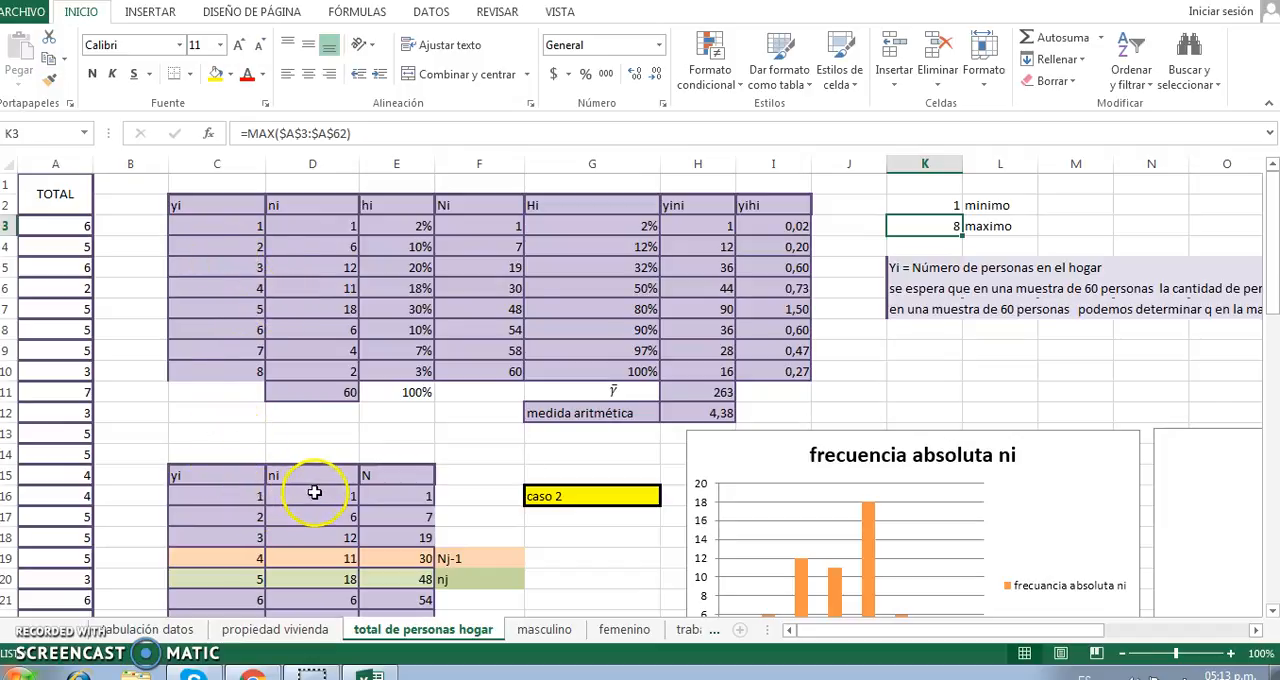
{"action": "scroll", "coordinate": [384, 466], "scroll_direction": "down", "scroll_amount": 1}
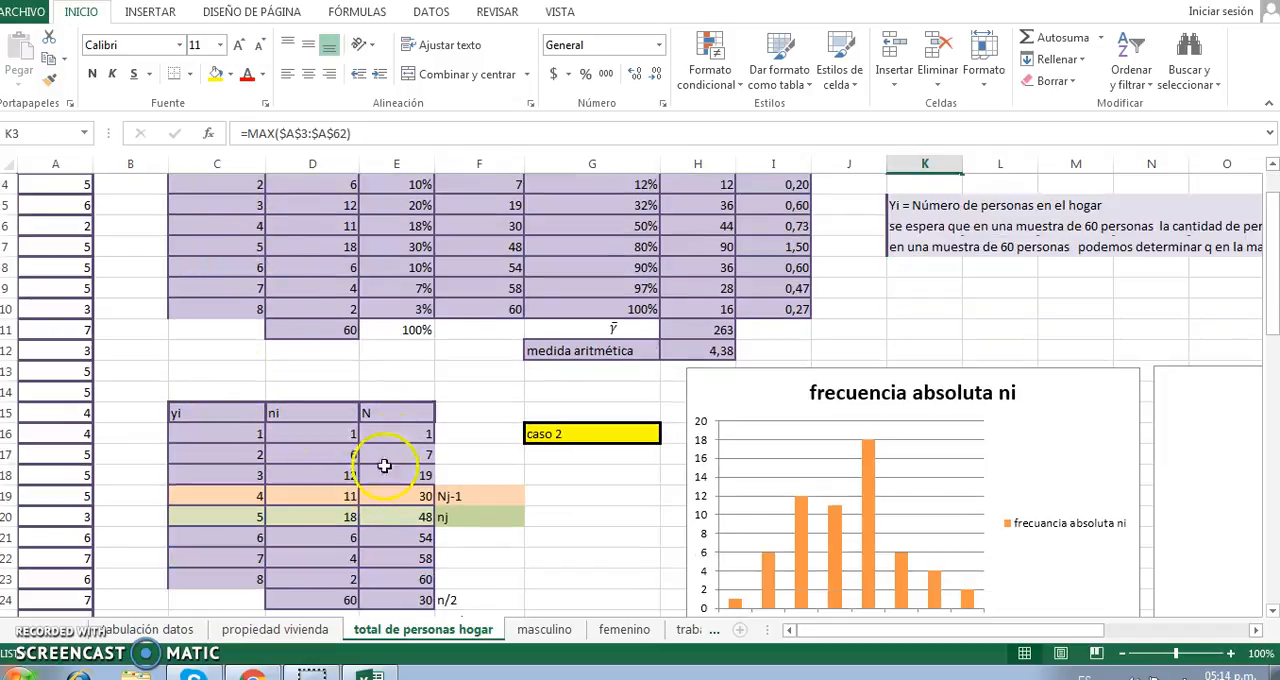
{"action": "left_click", "coordinate": [396, 437]}
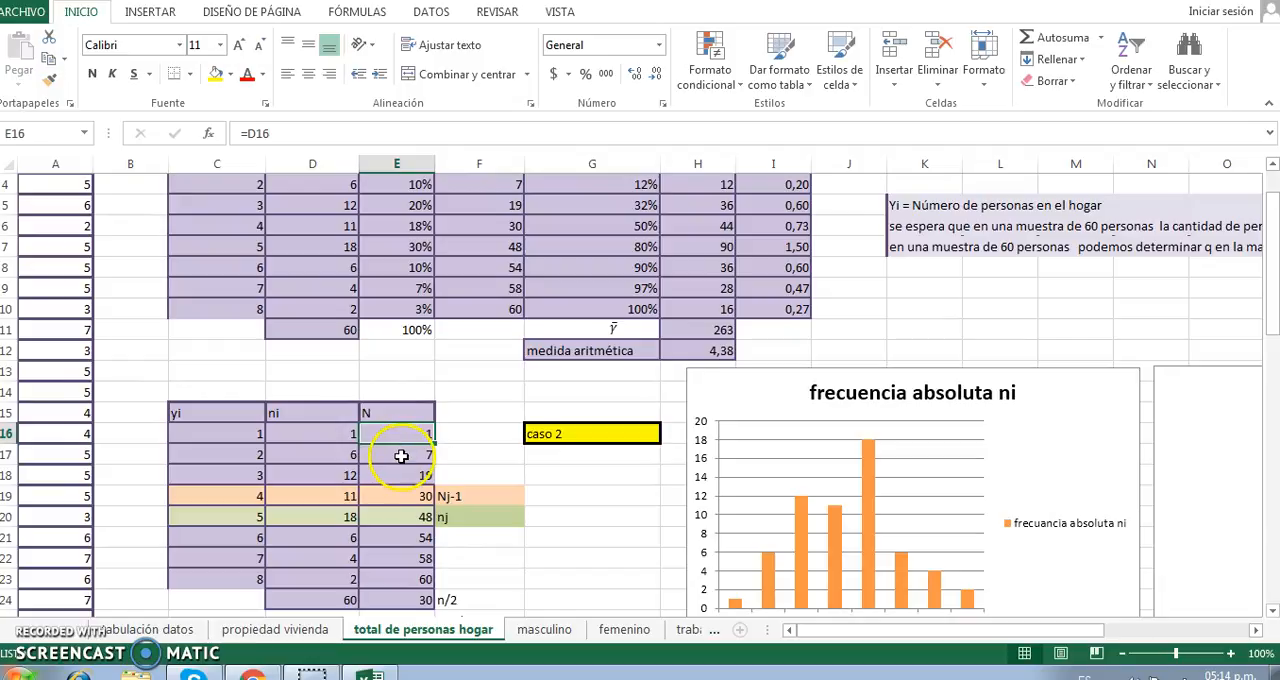
{"action": "left_click", "coordinate": [401, 459]}
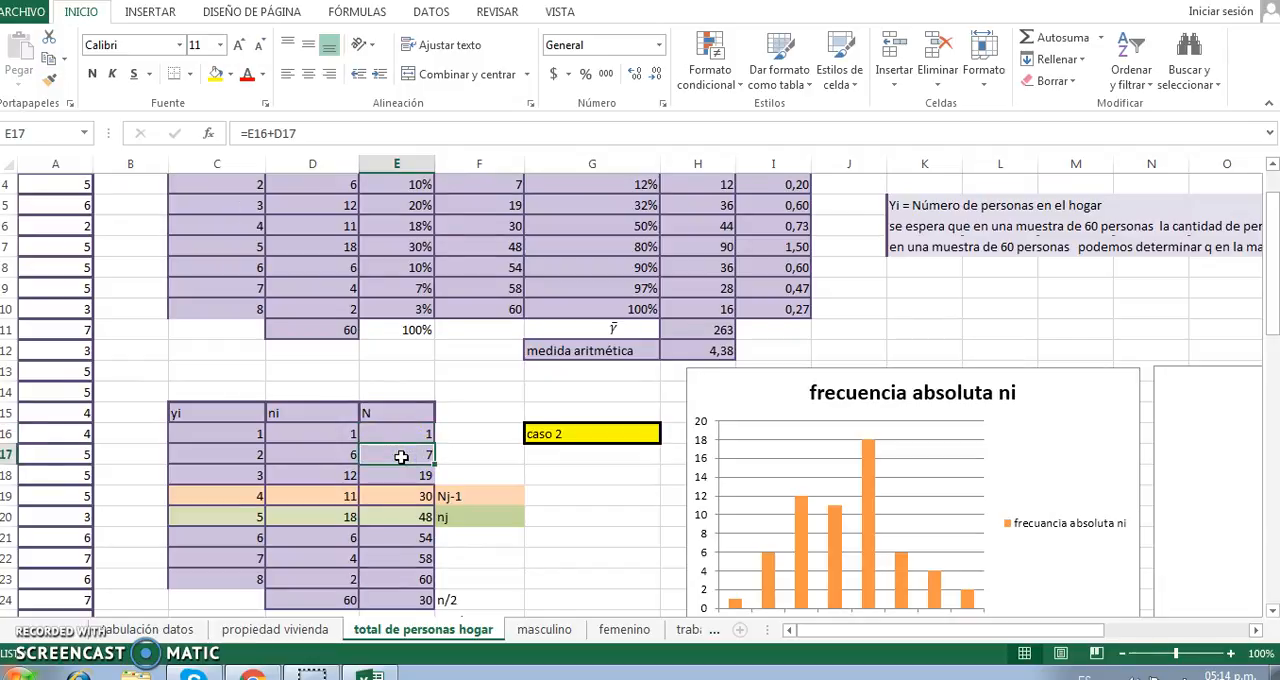
{"action": "double_click", "coordinate": [401, 457]}
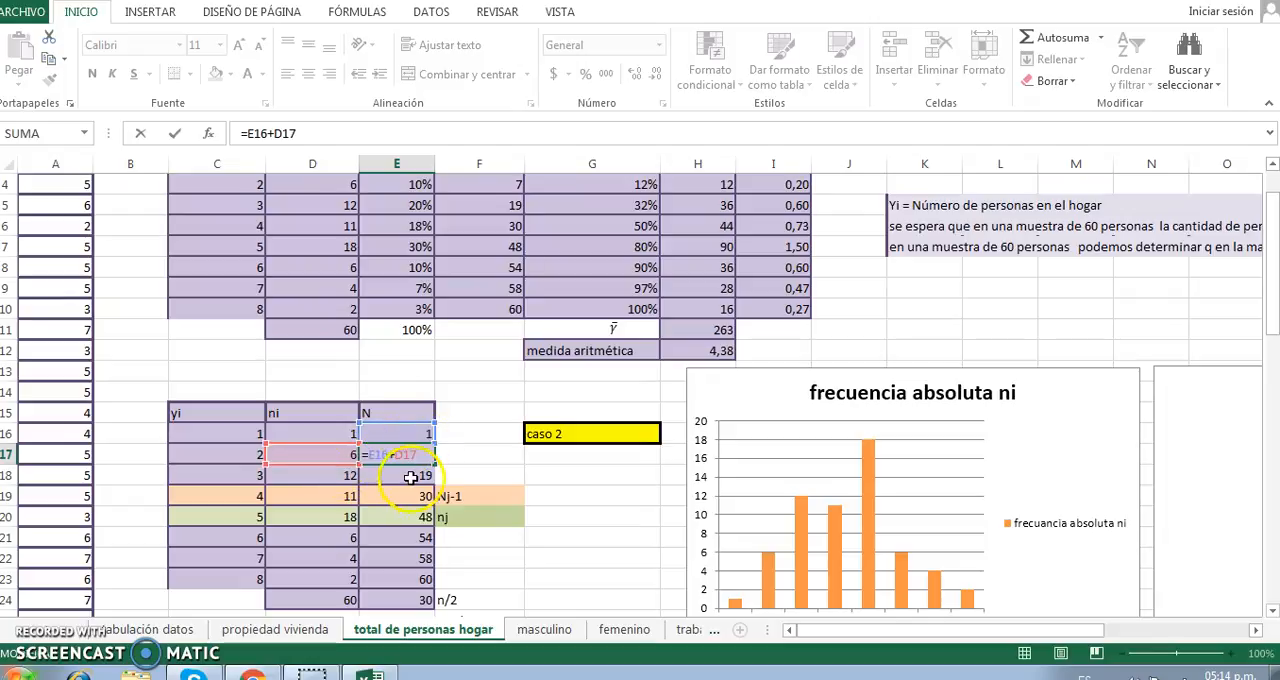
{"action": "left_click", "coordinate": [408, 478]}
{"action": "double_click", "coordinate": [408, 478]}
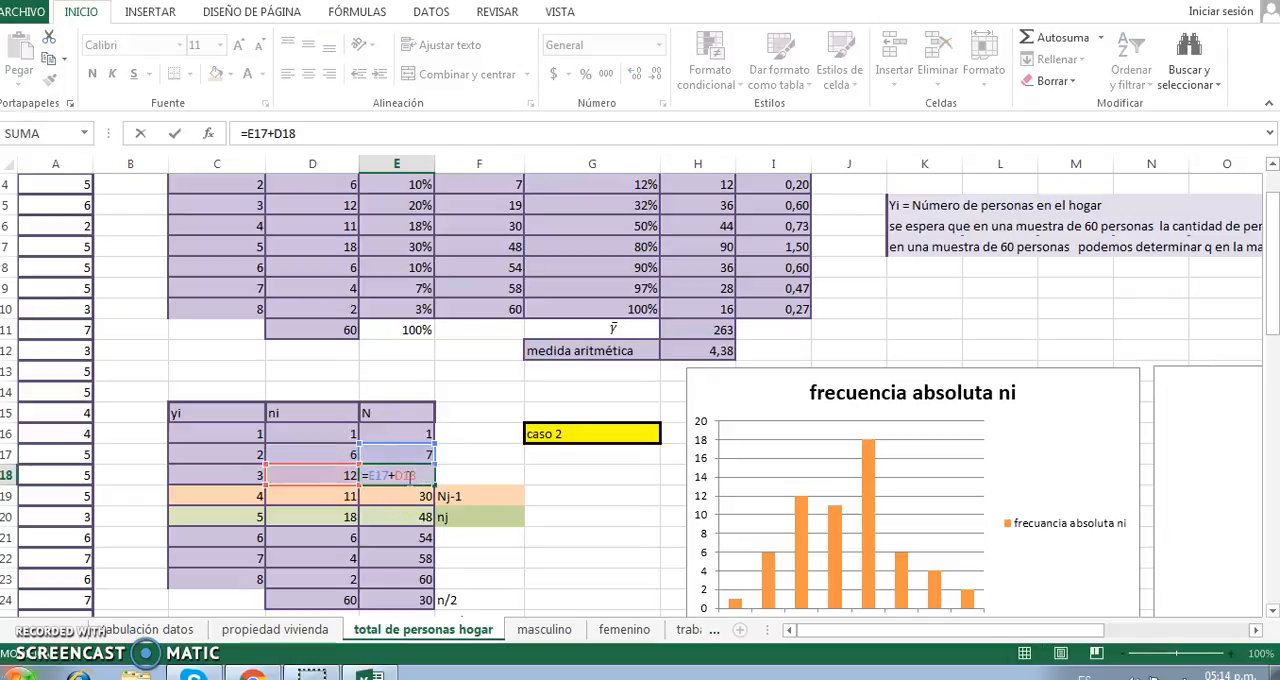
Step: Inspect the n/2 formula in E24 and the last cumulative frequency in E23
{"action": "left_click", "coordinate": [457, 600]}
{"action": "scroll", "coordinate": [450, 580], "scroll_direction": "down", "scroll_amount": 1}
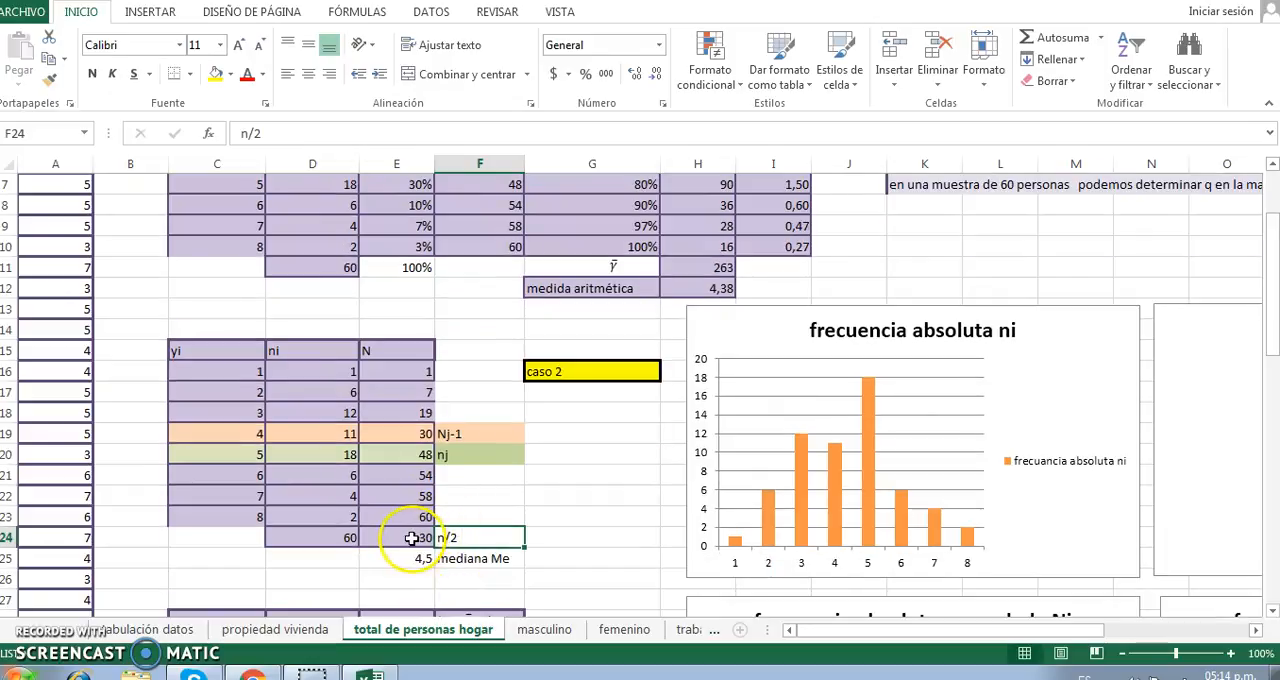
{"action": "left_click", "coordinate": [411, 538]}
{"action": "left_click", "coordinate": [420, 518]}
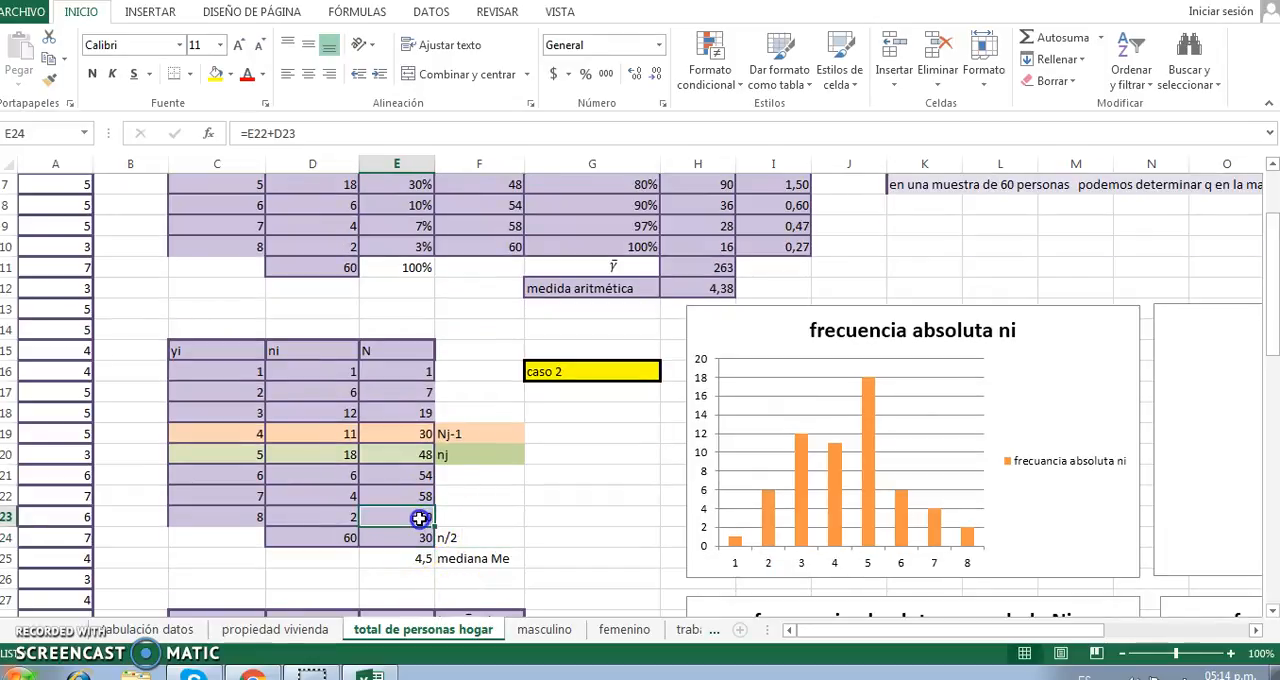
{"action": "double_click", "coordinate": [405, 538]}
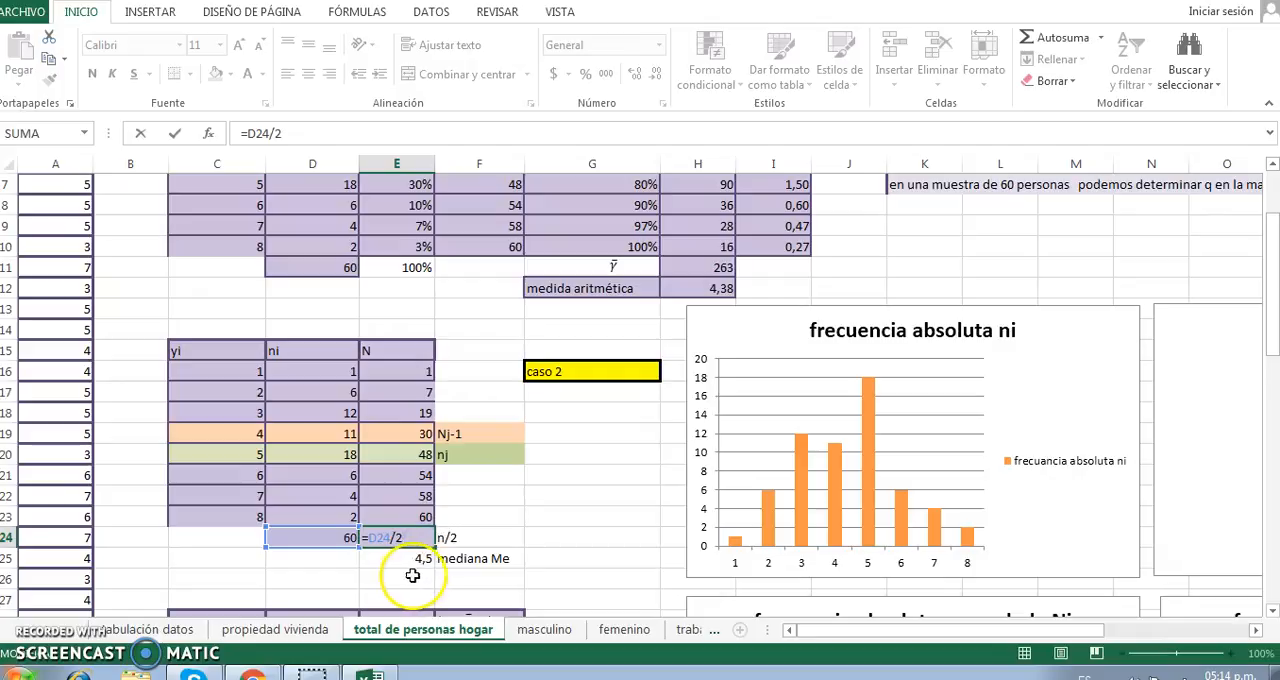
Step: Inspect the median (Me) formula in E25 with its two referenced yi cells
{"action": "left_click", "coordinate": [415, 567]}
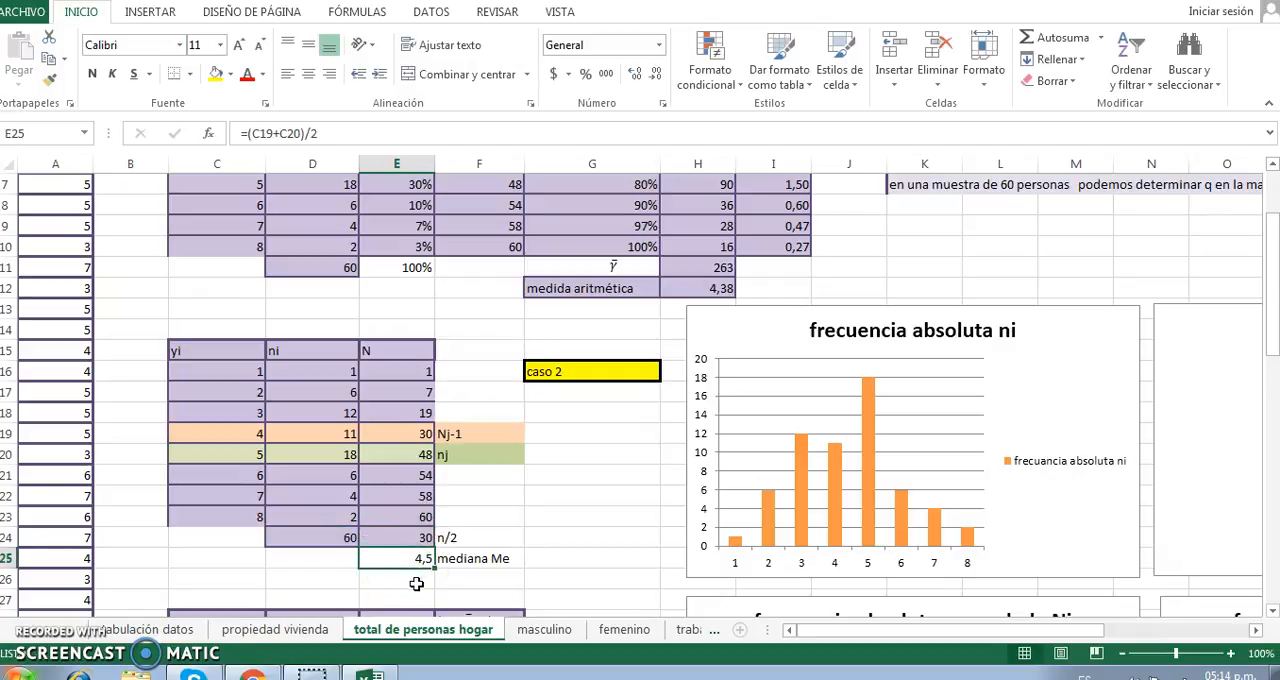
{"action": "double_click", "coordinate": [408, 567]}
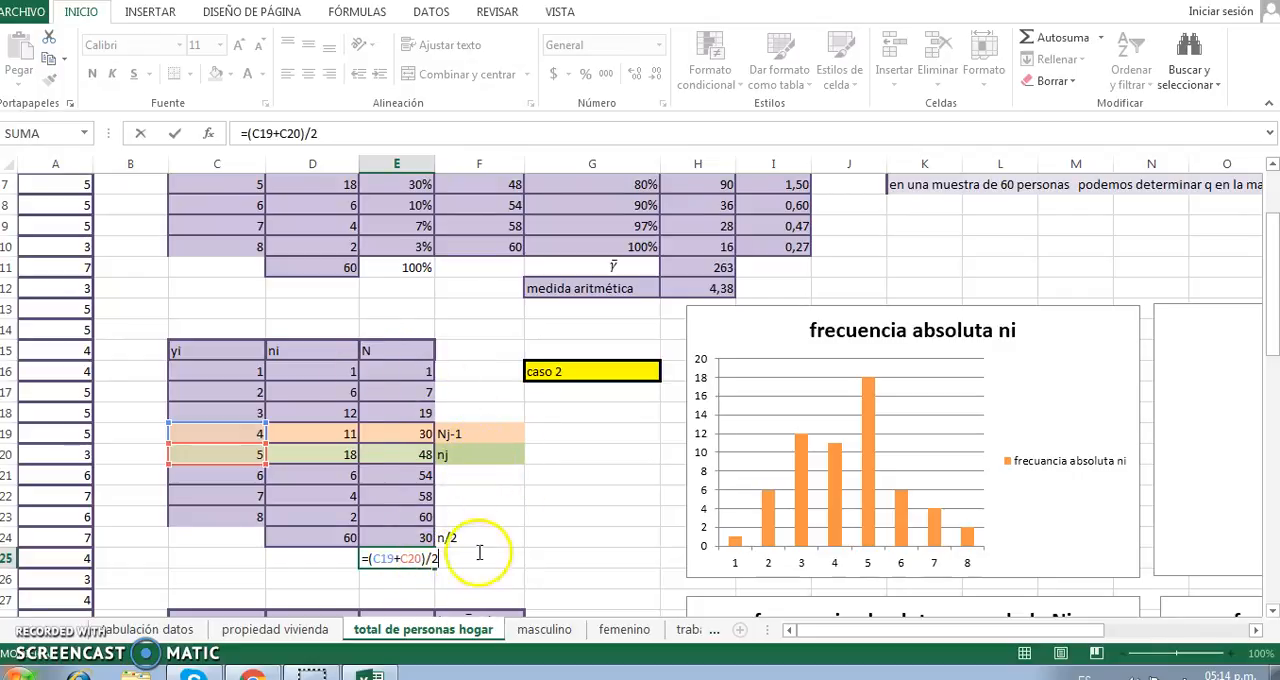
{"action": "key", "text": "ctrl+Return"}
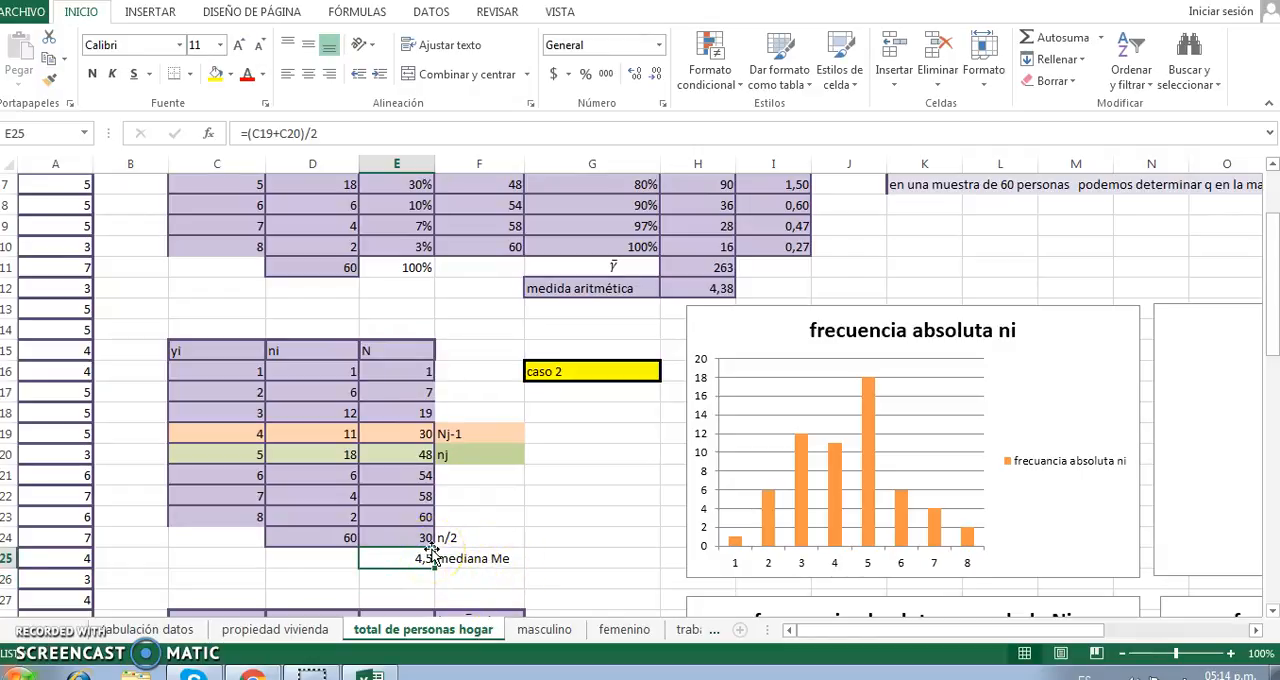
{"action": "double_click", "coordinate": [432, 556]}
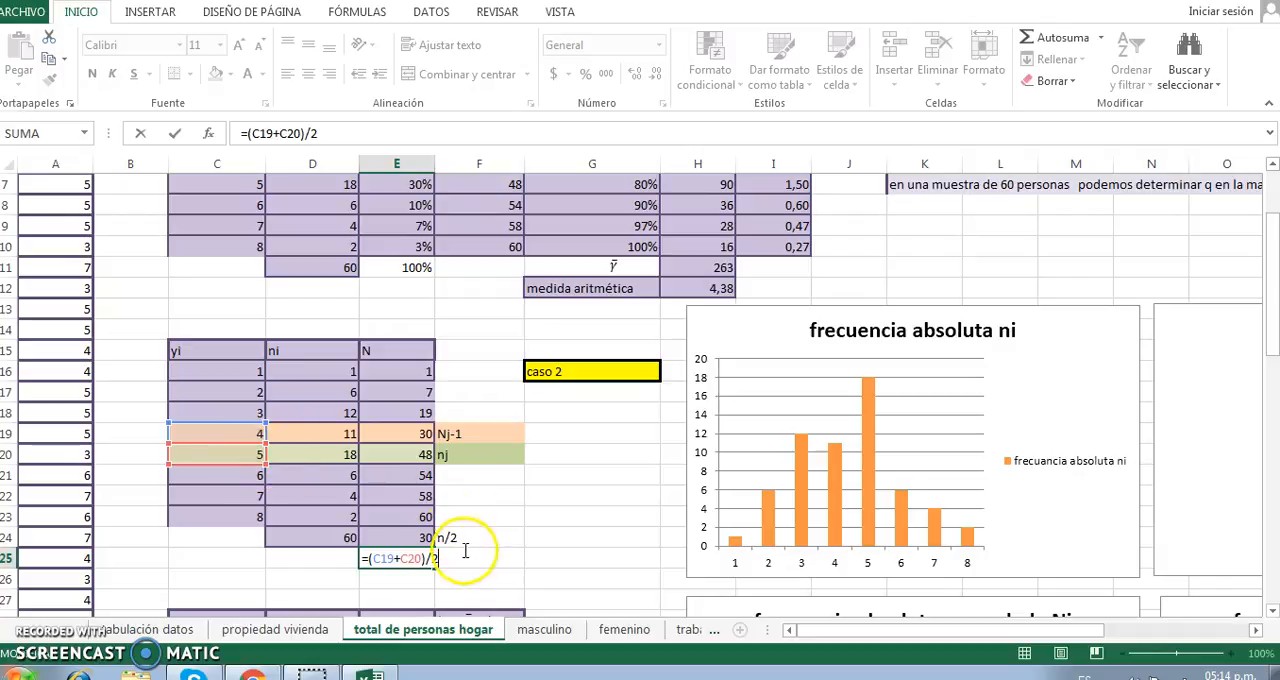
{"action": "key", "text": "Return"}
{"action": "key", "text": "Return"}
{"action": "key", "text": "Return"}
{"action": "key", "text": "Return"}
{"action": "key", "text": "Return"}
{"action": "key", "text": "Return"}
{"action": "key", "text": "Return"}
{"action": "key", "text": "Return"}
{"action": "key", "text": "Return"}
{"action": "key", "text": "Return"}
{"action": "key", "text": "Return"}
{"action": "key", "text": "Return"}
{"action": "key", "text": "Return"}
{"action": "key", "text": "Return"}
{"action": "key", "text": "Return"}
{"action": "key", "text": "Return"}
{"action": "key", "text": "Return"}
{"action": "key", "text": "Return"}
{"action": "key", "text": "Return"}
{"action": "key", "text": "Return"}
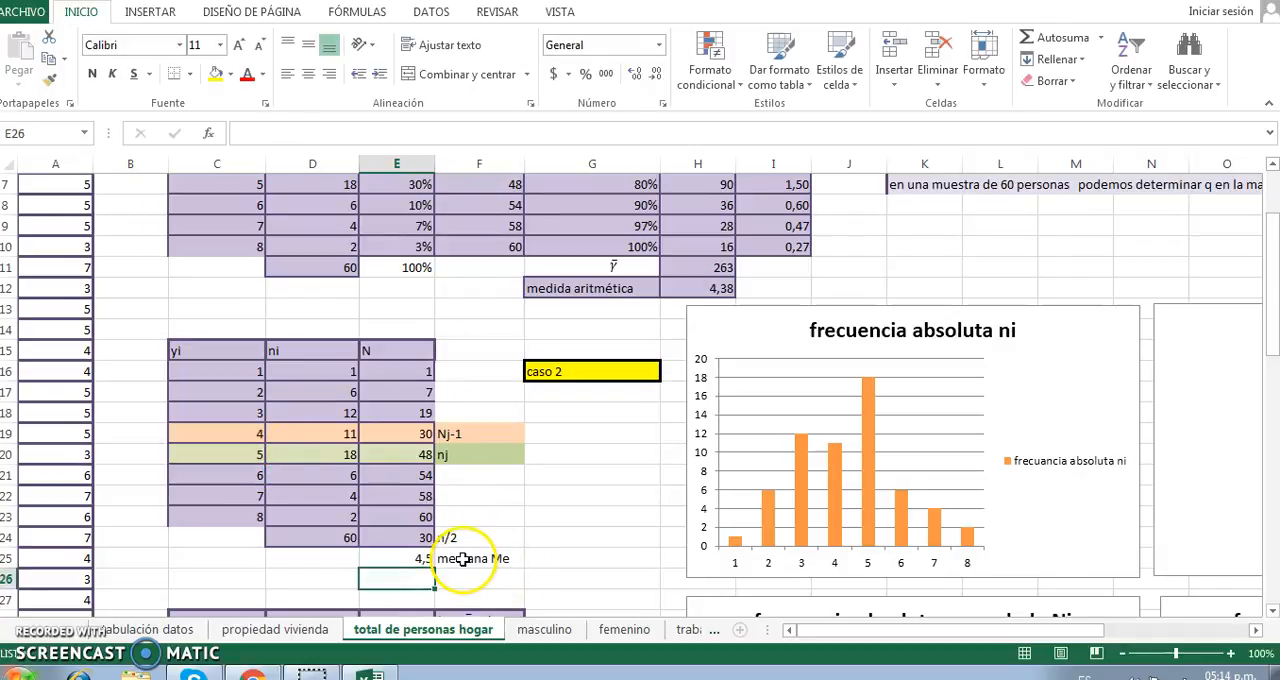
Step: Compare the n/2 result in E24 with the cumulative frequencies in E23 and in the Nj-1 row (E19)
{"action": "left_click", "coordinate": [413, 428]}
{"action": "scroll", "coordinate": [413, 428], "scroll_direction": "up", "scroll_amount": 6}
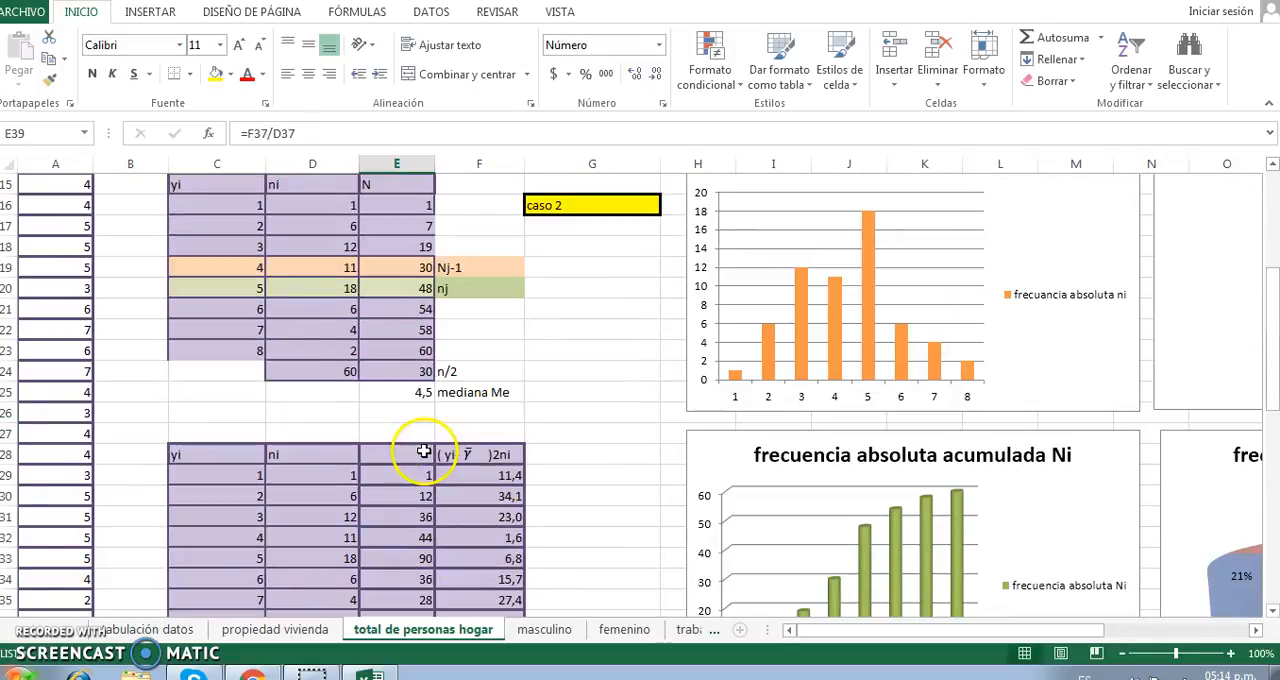
{"action": "left_click", "coordinate": [424, 498]}
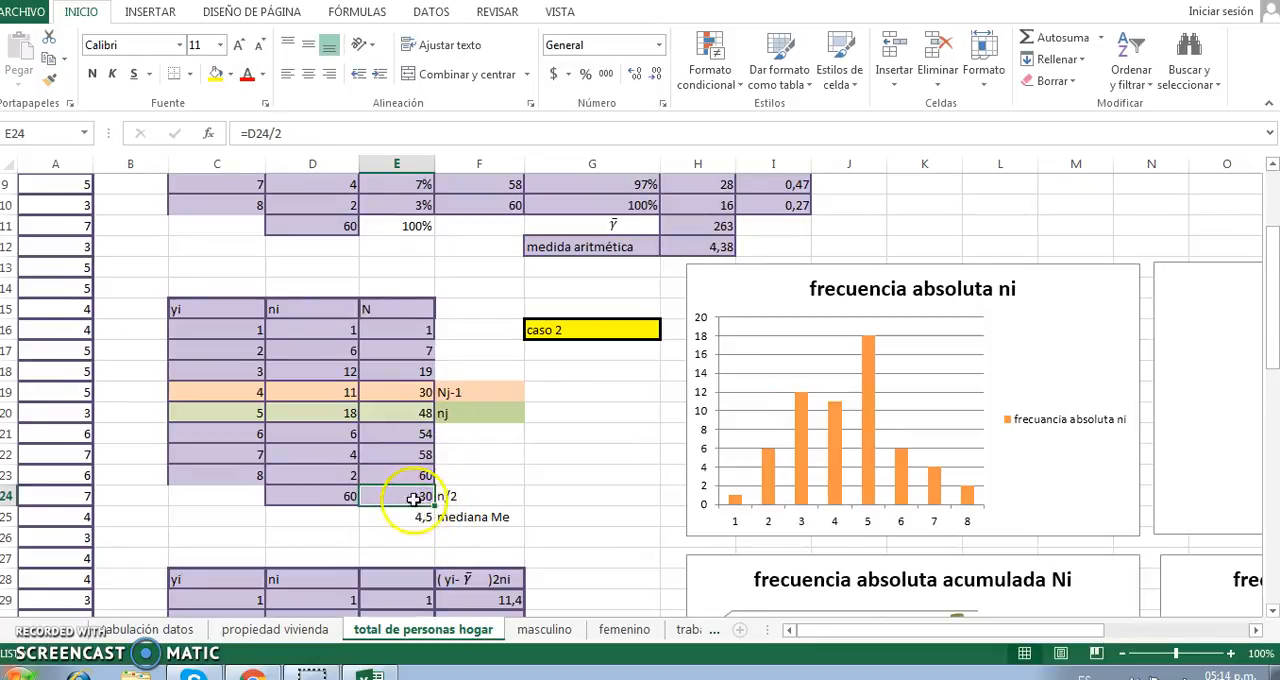
{"action": "left_click", "coordinate": [416, 477]}
{"action": "left_click", "coordinate": [417, 492]}
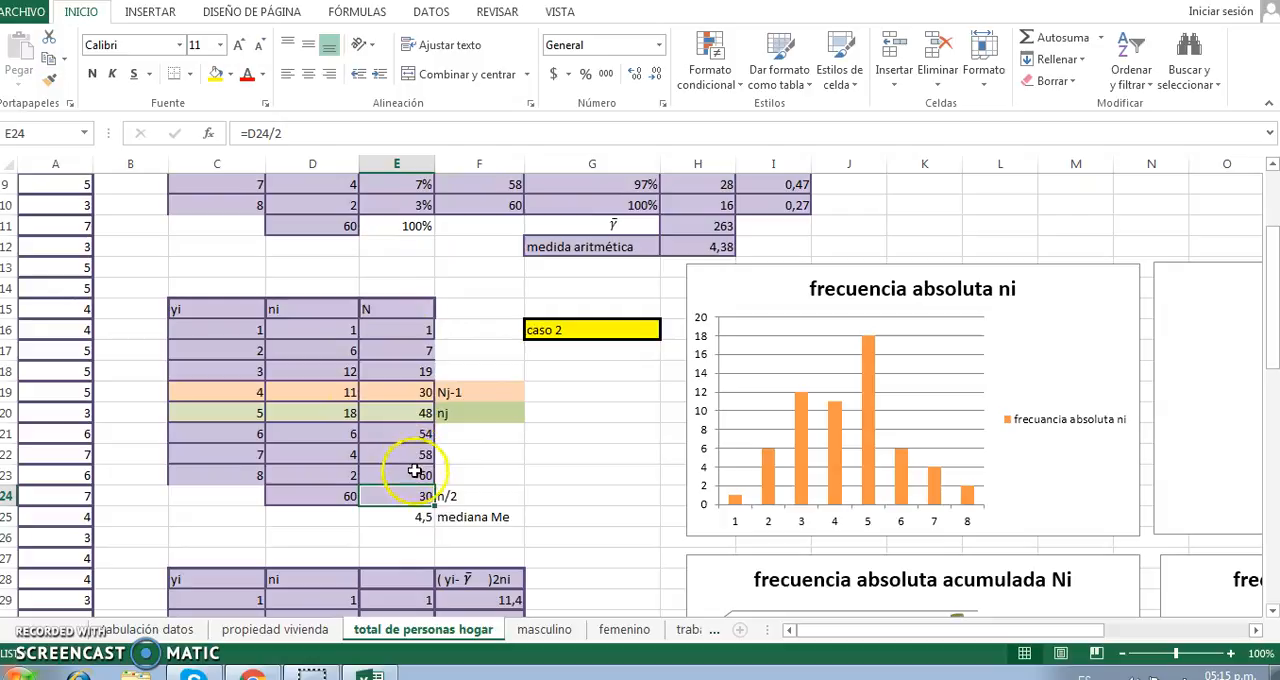
{"action": "left_click", "coordinate": [417, 393]}
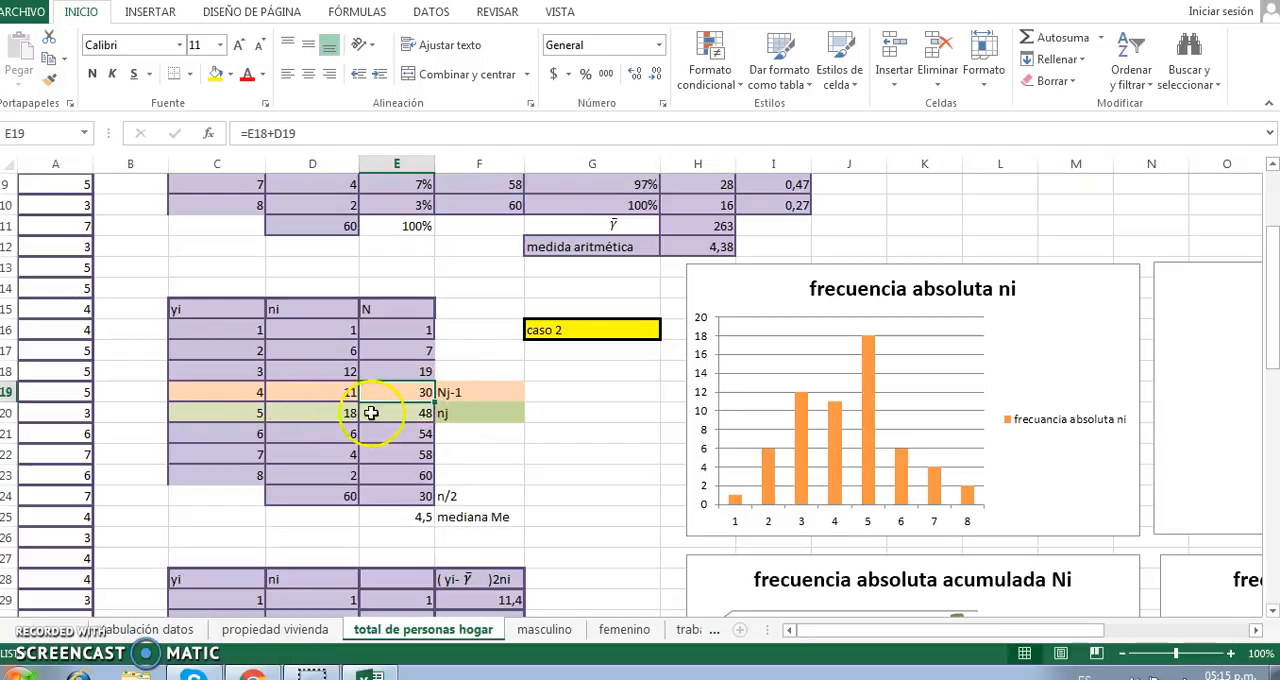
Step: Recheck the median formula in E25 against the yi cells of the Nj-1 and nj rows, C19 and C20
{"action": "left_click", "coordinate": [416, 519]}
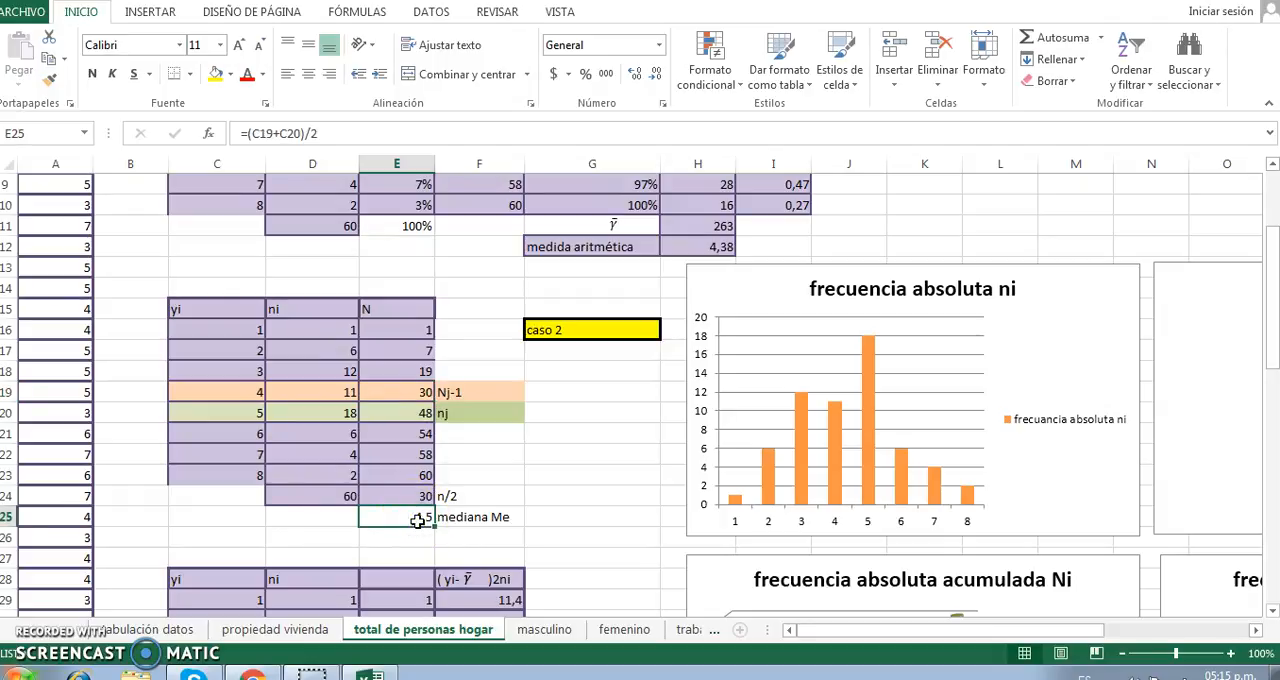
{"action": "double_click", "coordinate": [418, 520]}
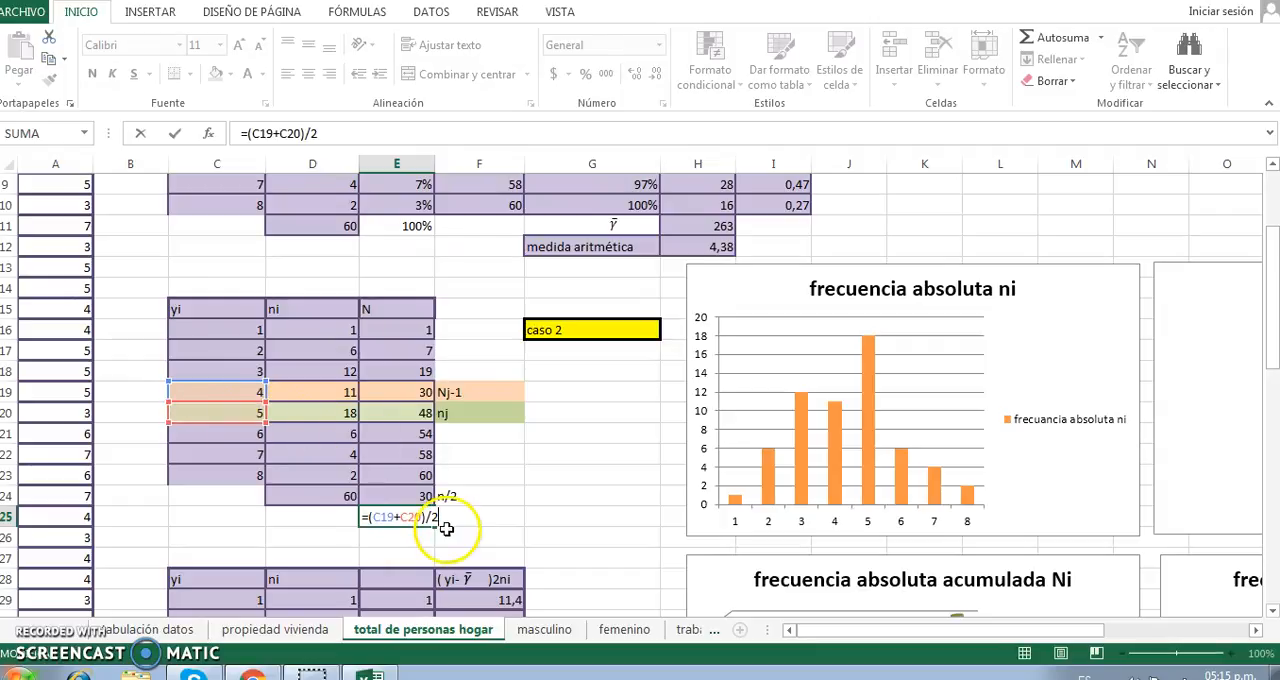
{"action": "key", "text": "Return"}
Step: Review the squared deviation table with the (yi-ȳ)2ni column, starting at row 28
{"action": "key", "text": "Down"}
{"action": "key", "text": "Down"}
{"action": "key", "text": "Down"}
{"action": "key", "text": "Down"}
{"action": "key", "text": "Down"}
{"action": "key", "text": "Down"}
{"action": "key", "text": "Down"}
{"action": "key", "text": "Down"}
{"action": "key", "text": "Down"}
{"action": "key", "text": "Down"}
{"action": "key", "text": "Down"}
{"action": "key", "text": "Down"}
{"action": "key", "text": "Down"}
{"action": "key", "text": "Down"}
{"action": "key", "text": "Down"}
{"action": "key", "text": "Down"}
{"action": "key", "text": "Down"}
{"action": "key", "text": "Down"}
{"action": "key", "text": "Down"}
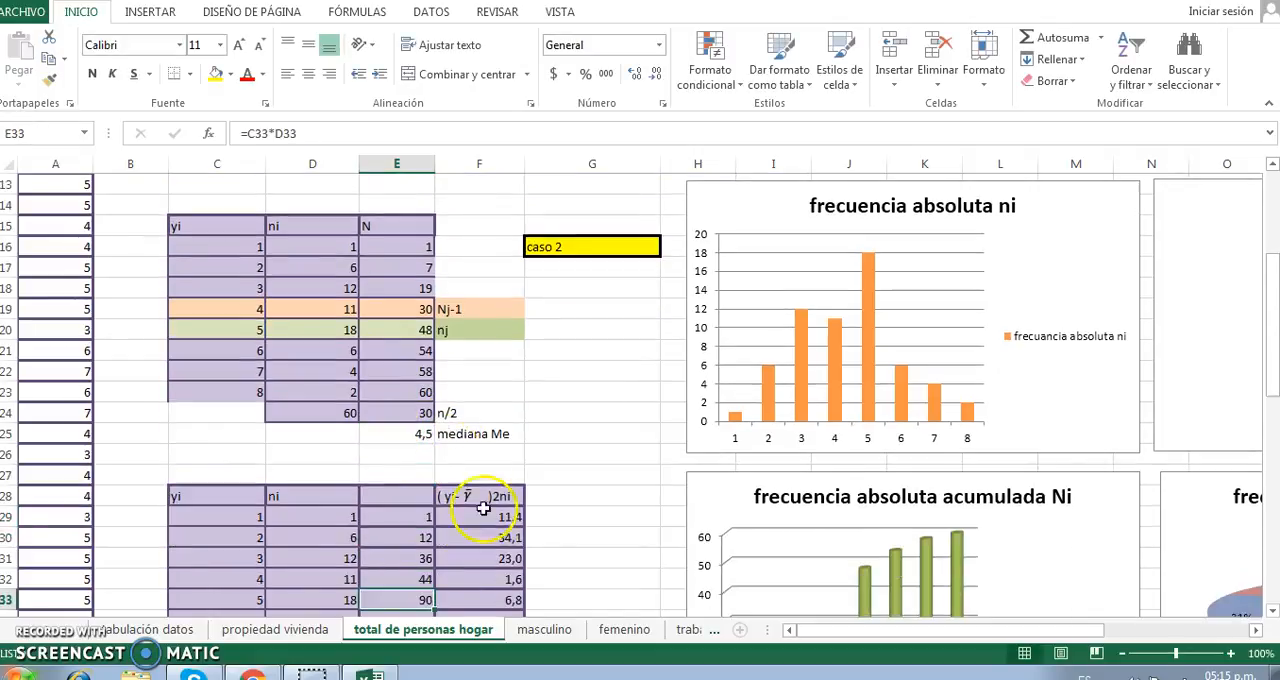
{"action": "left_click", "coordinate": [469, 471]}
{"action": "key", "text": "Down"}
{"action": "key", "text": "Down"}
{"action": "scroll", "coordinate": [389, 435], "scroll_direction": "up", "scroll_amount": 2}
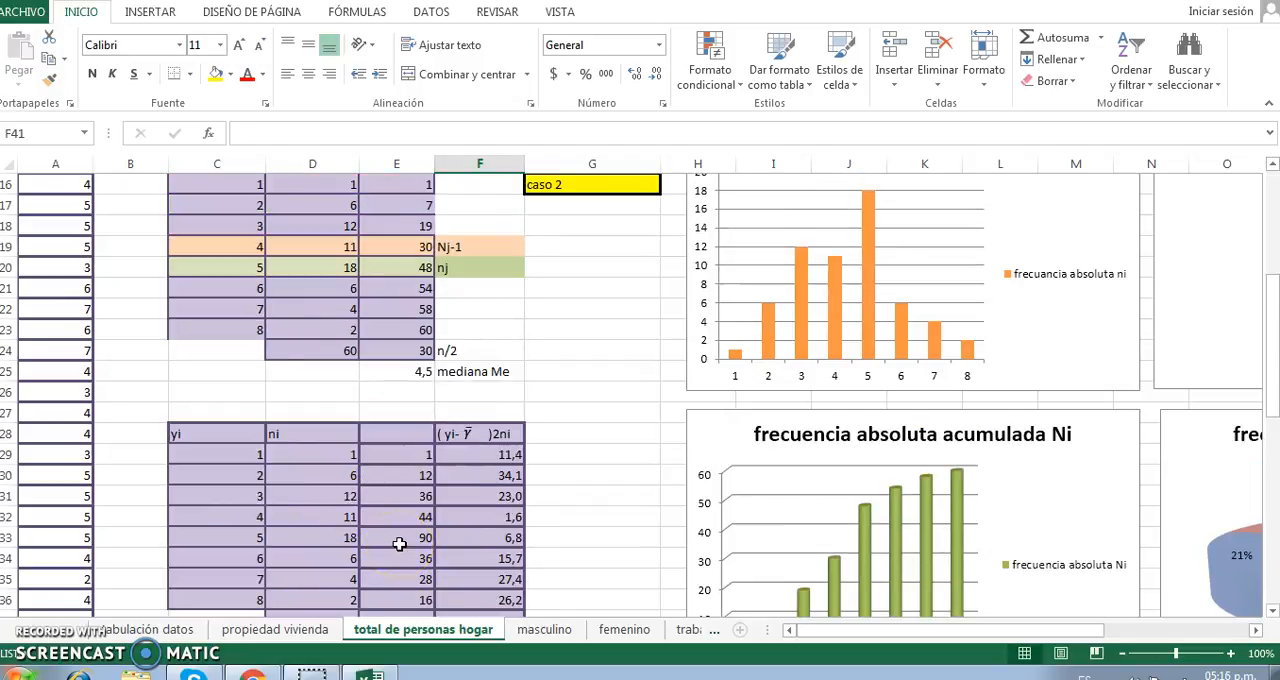
Step: Examine the yi times ni product formulas in E30 and E31 of the squared deviation table, with their referenced cells
{"action": "scroll", "coordinate": [399, 543], "scroll_direction": "down", "scroll_amount": 1}
{"action": "left_click", "coordinate": [418, 396]}
{"action": "left_click", "coordinate": [416, 411]}
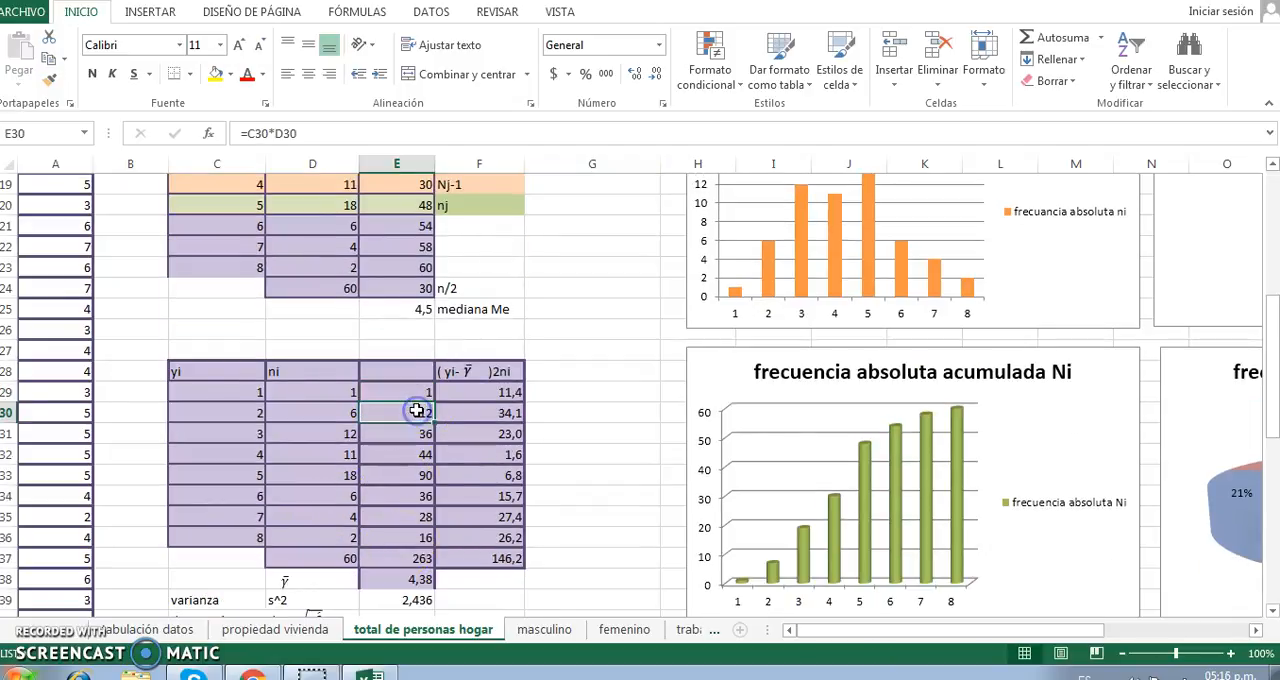
{"action": "double_click", "coordinate": [424, 405]}
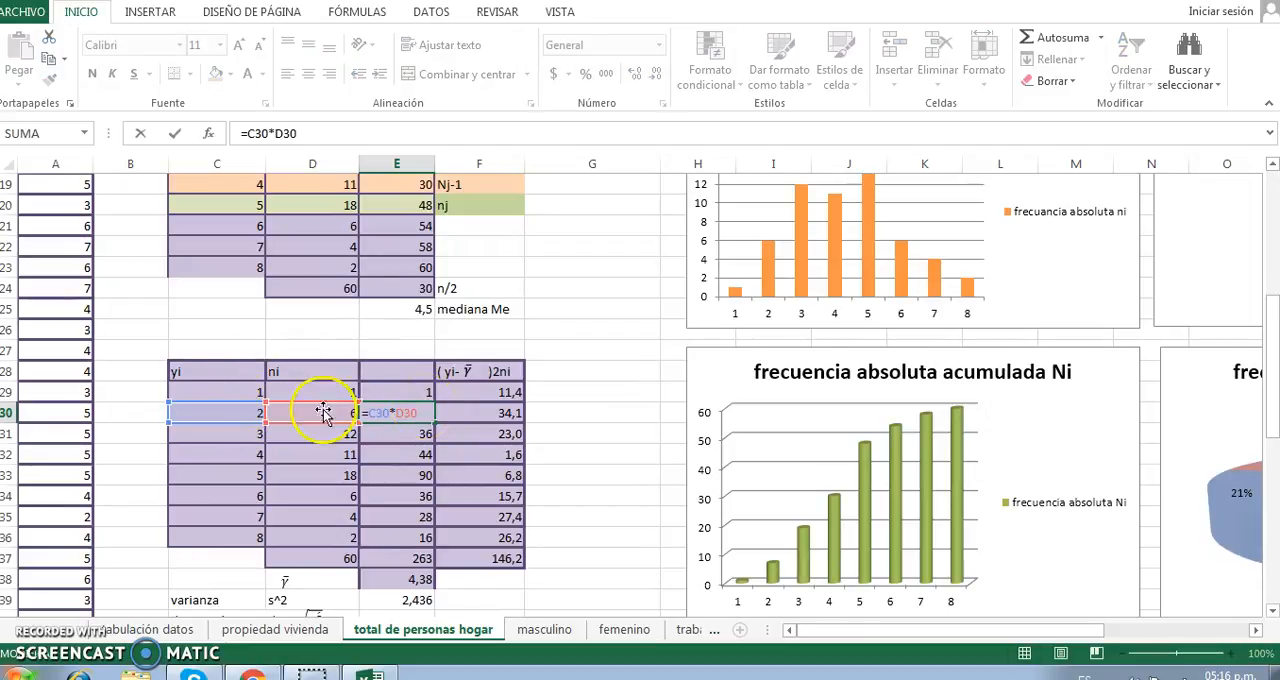
{"action": "left_click", "coordinate": [387, 439]}
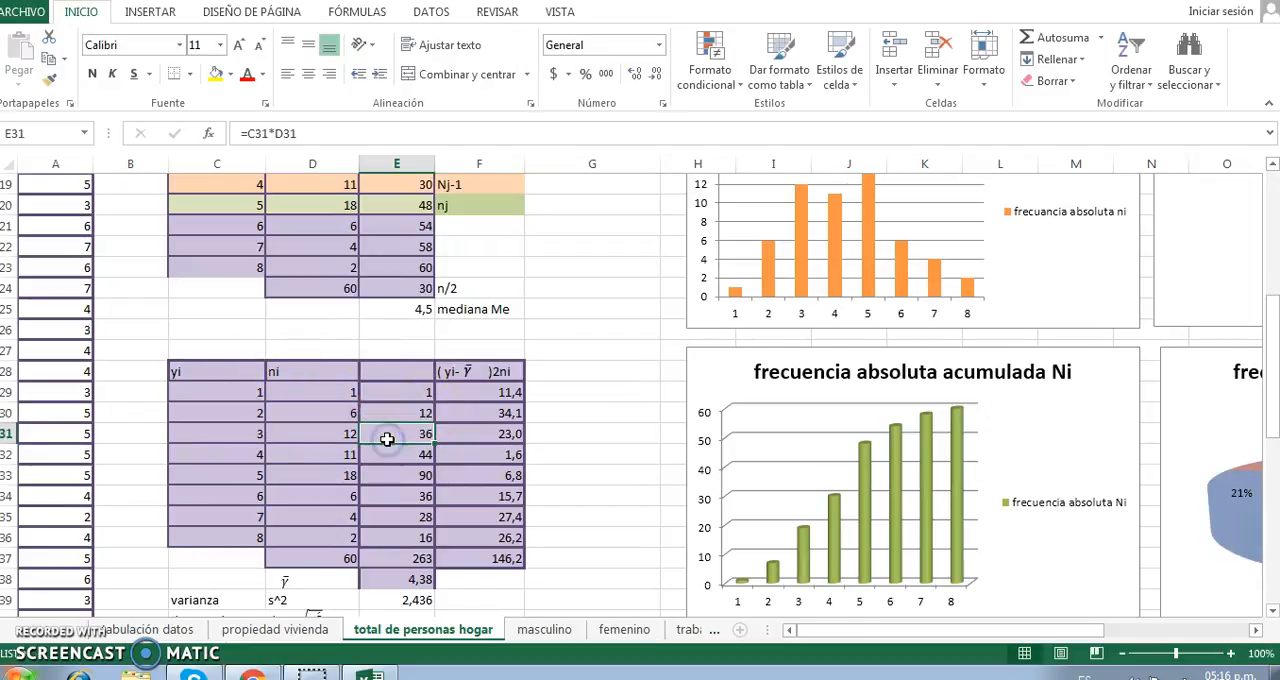
{"action": "double_click", "coordinate": [387, 439]}
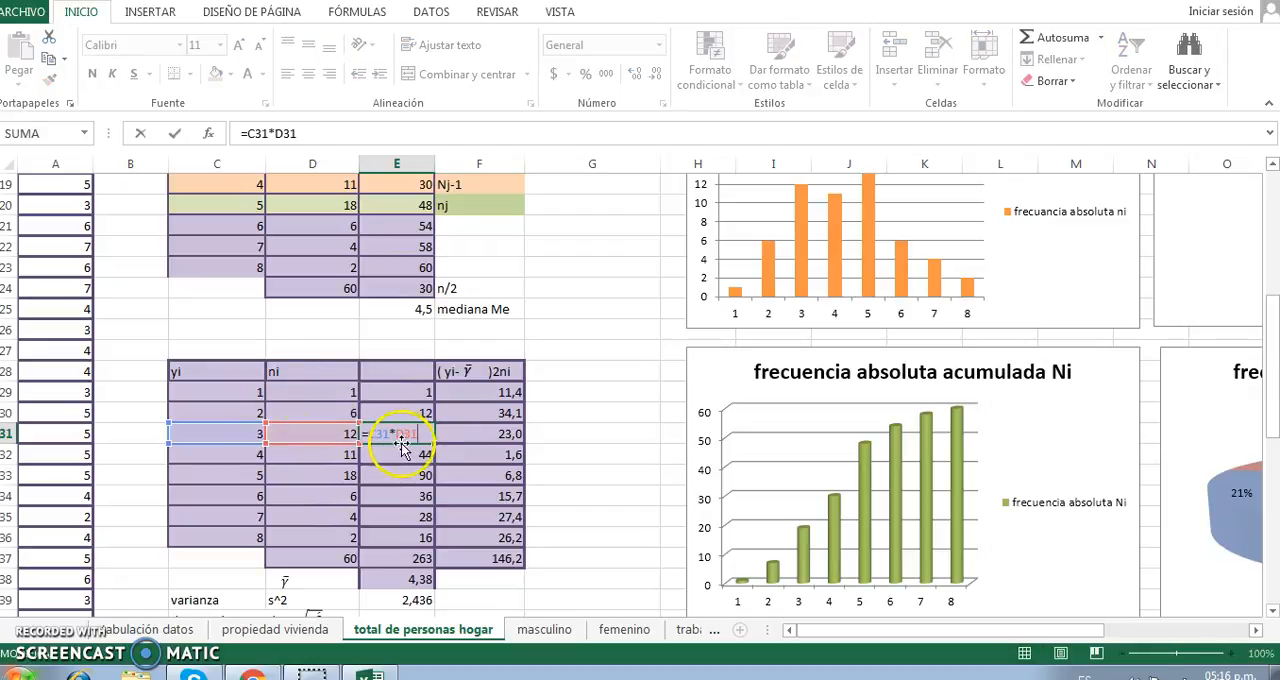
Step: Inspect the POTENCIA formulas for the squared deviations in F29 and F30, including the fixed reference to the mean in E38
{"action": "left_click", "coordinate": [480, 392]}
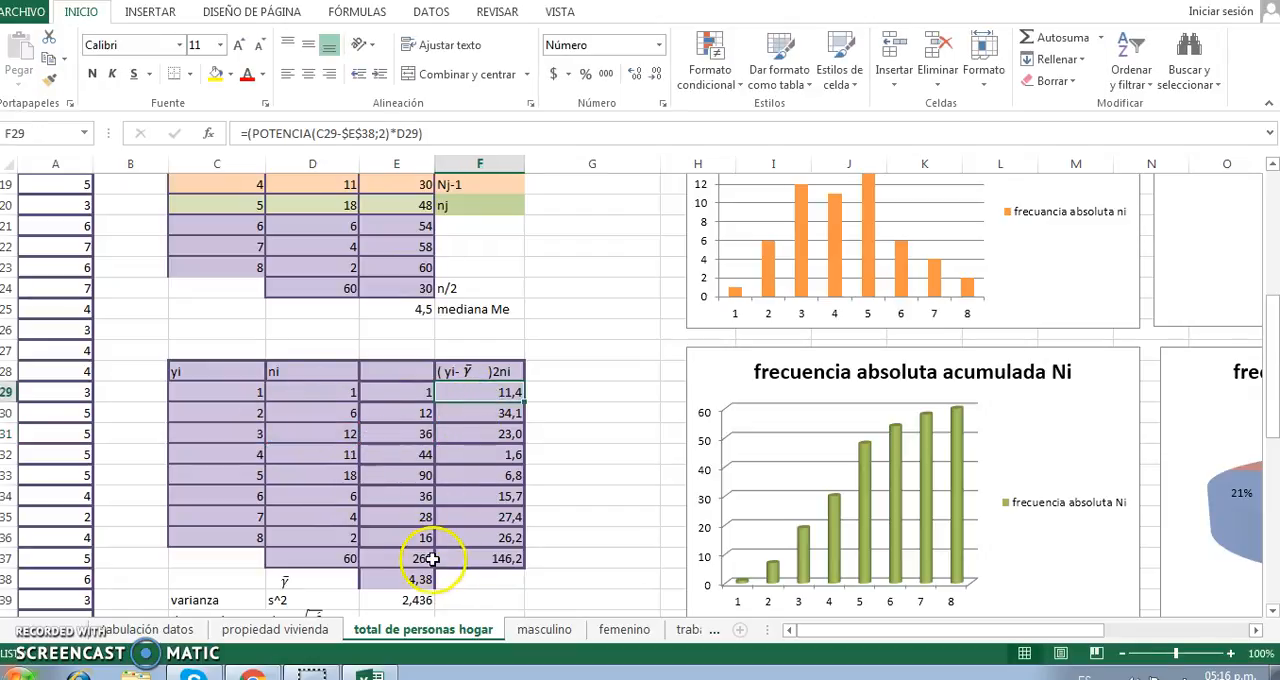
{"action": "key", "text": "F2"}
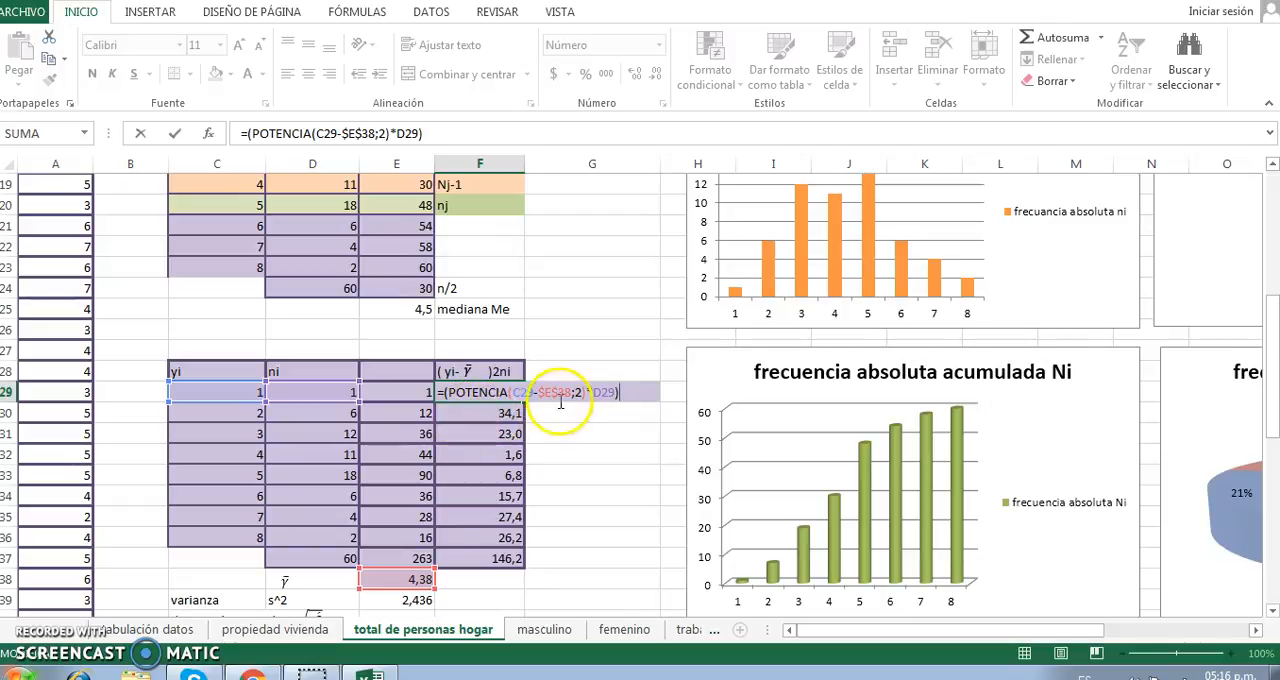
{"action": "left_click", "coordinate": [495, 416]}
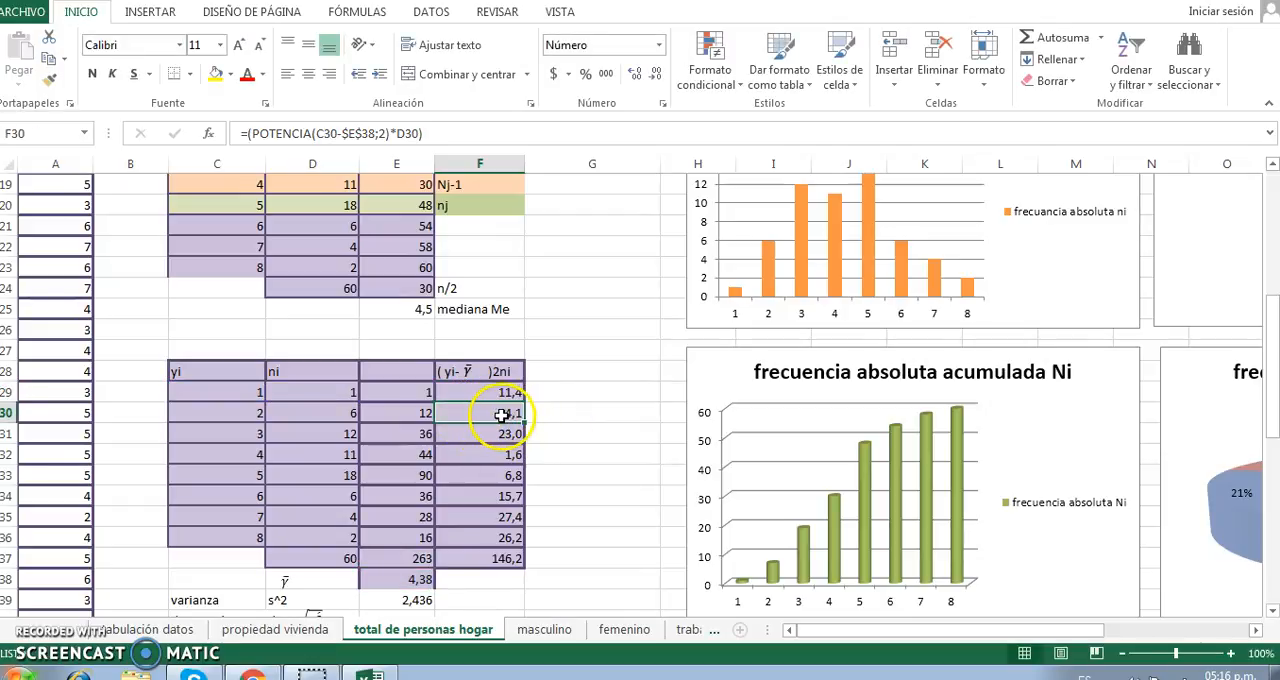
{"action": "double_click", "coordinate": [502, 415]}
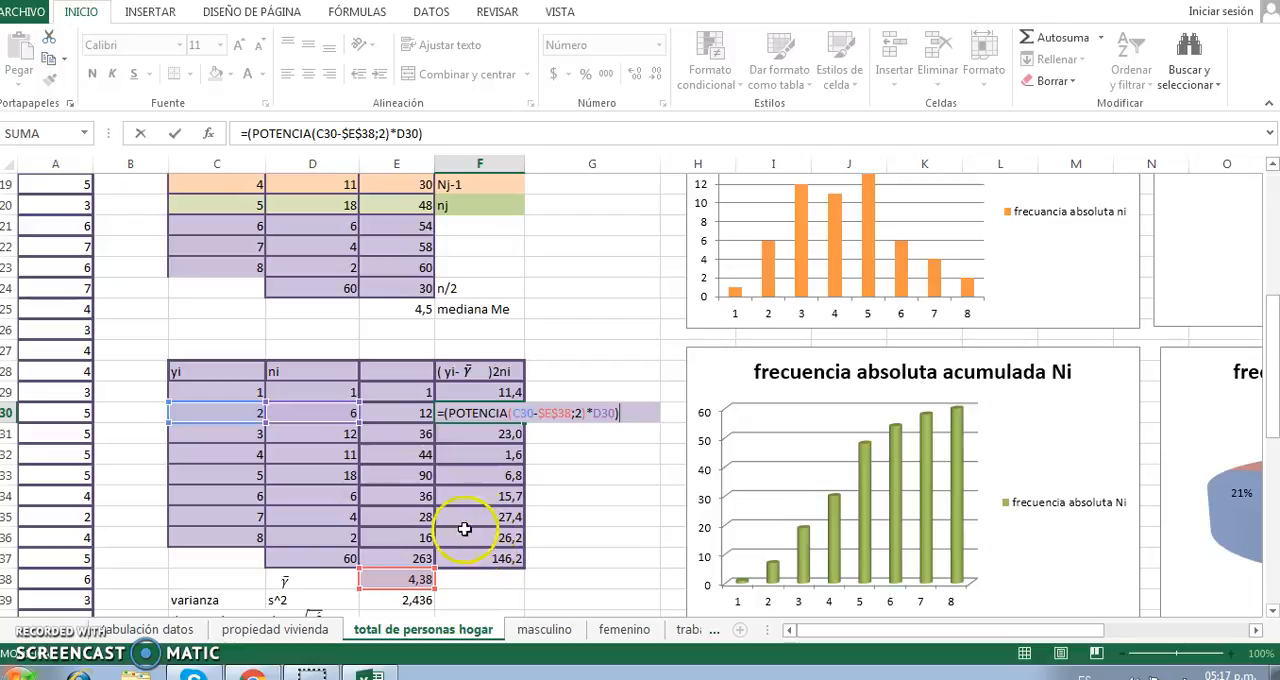
Step: Inspect the mean (ȳ) formula in E38 and the two totals it references in row 37
{"action": "left_click", "coordinate": [423, 580]}
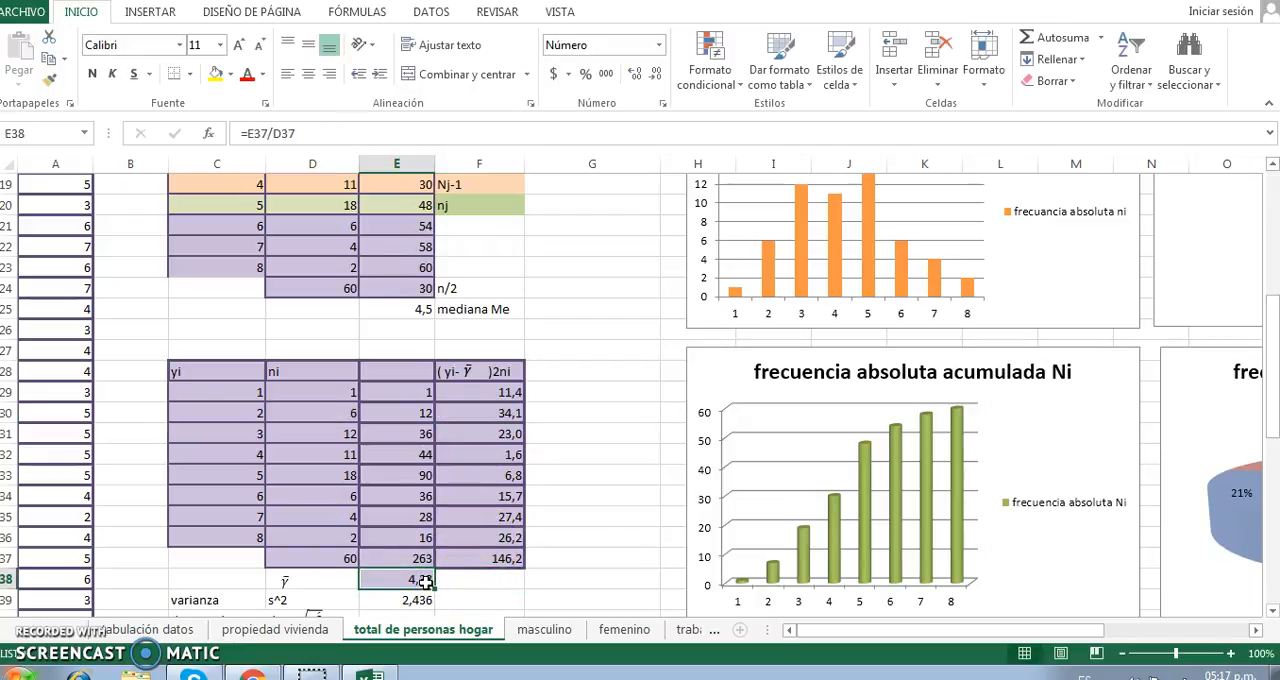
{"action": "double_click", "coordinate": [425, 580]}
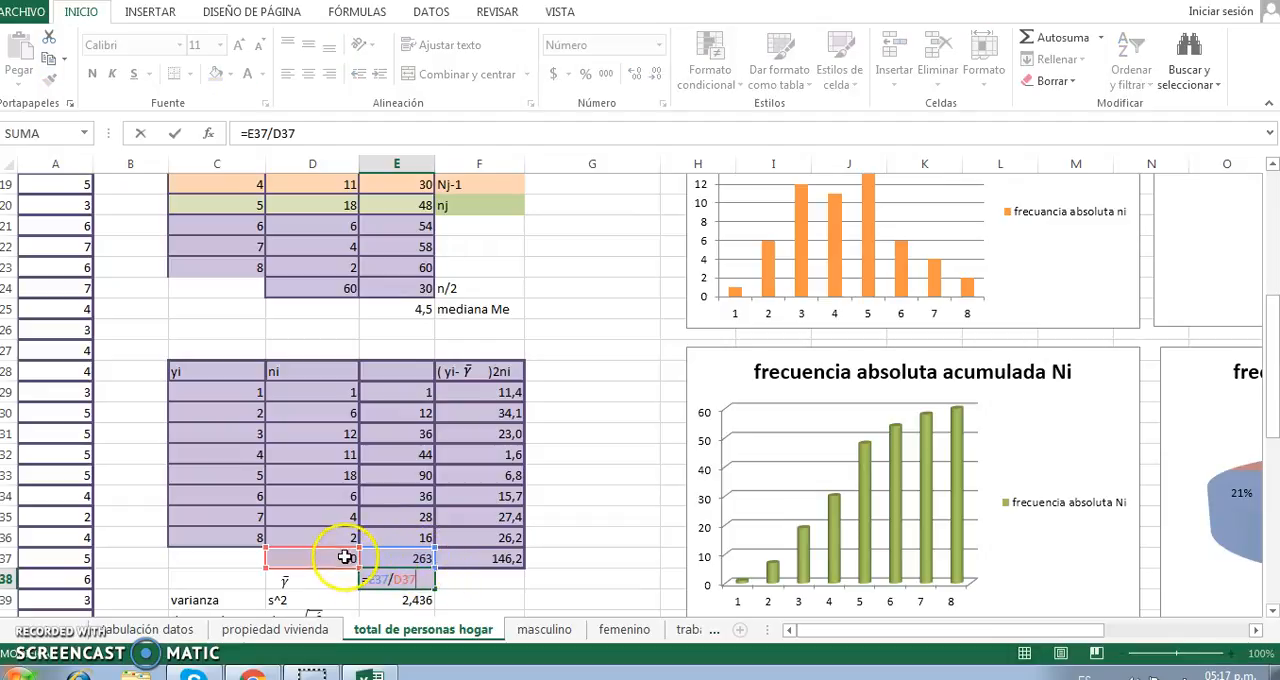
{"action": "scroll", "coordinate": [343, 562], "scroll_direction": "down", "scroll_amount": 1}
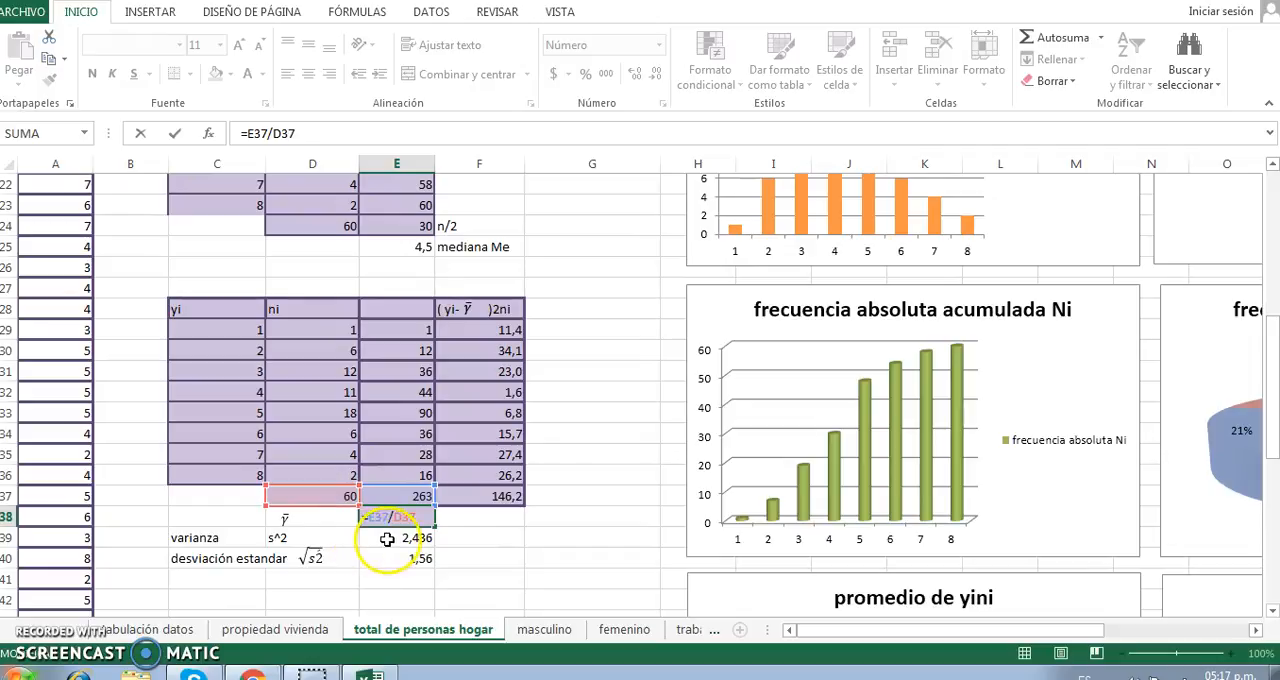
{"action": "key", "text": "Return"}
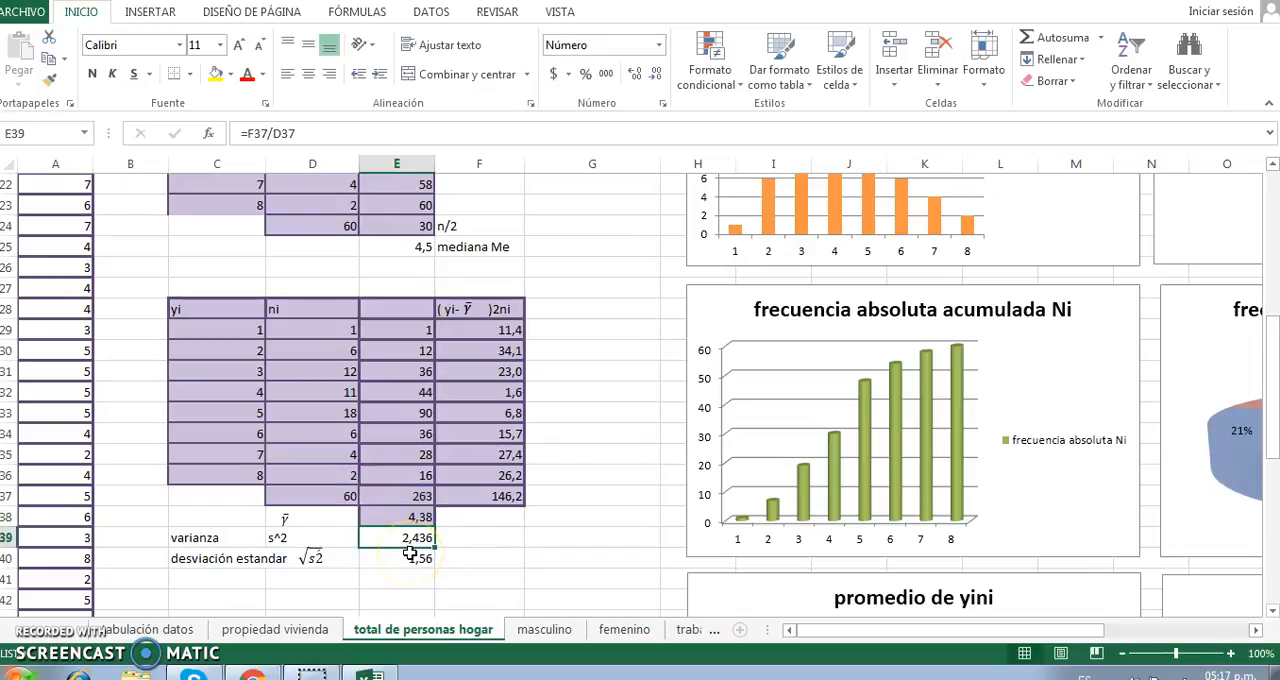
Step: Inspect the variance (s^2) formula in E39 and the standard deviation formula in E40 with their referenced cells
{"action": "key", "text": "F2"}
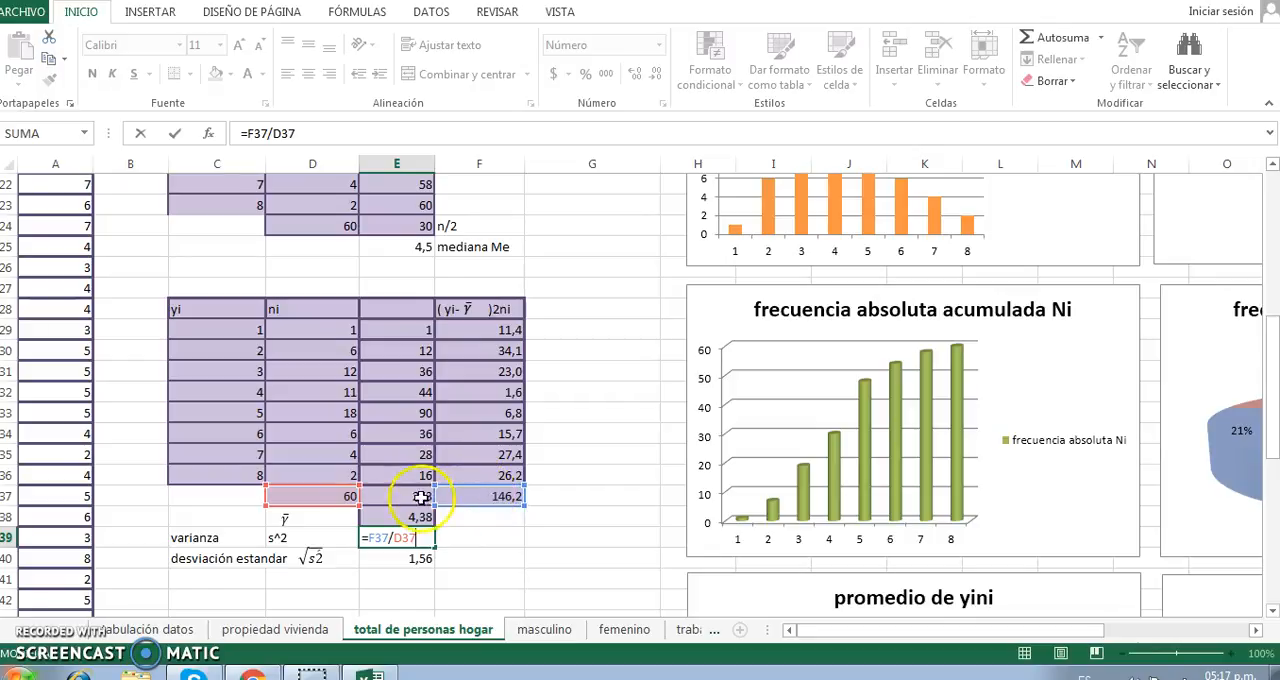
{"action": "key", "text": "Return"}
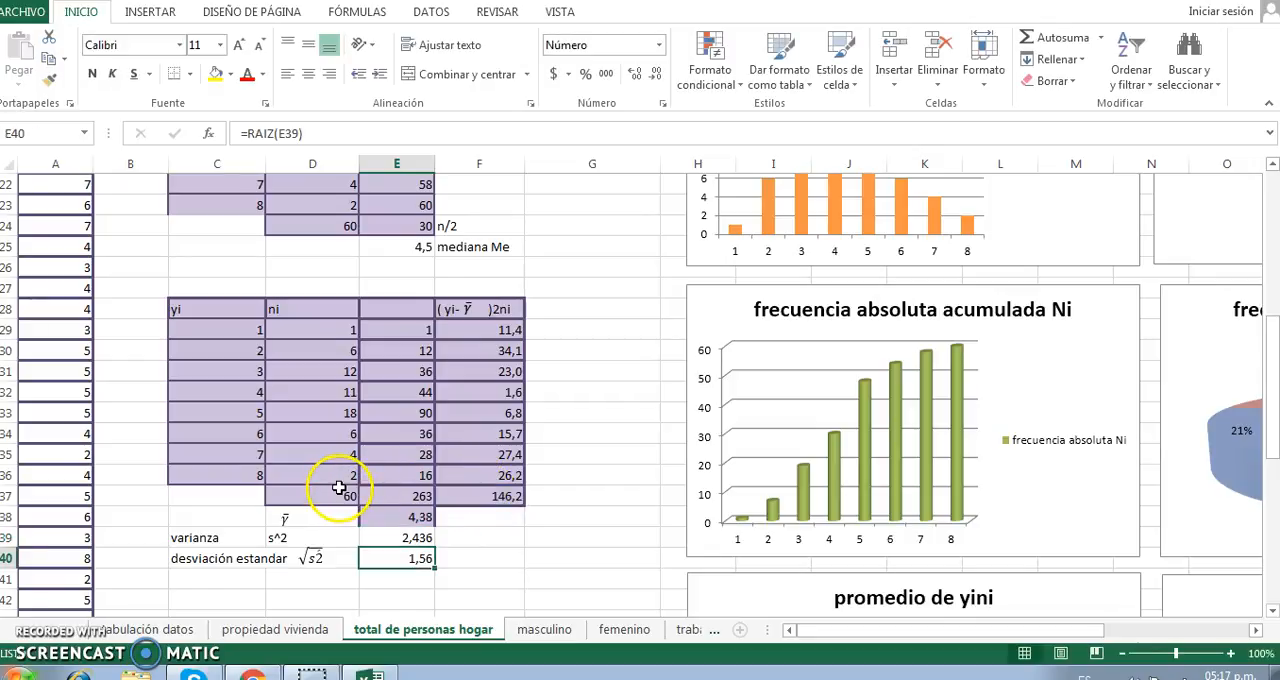
{"action": "double_click", "coordinate": [384, 558]}
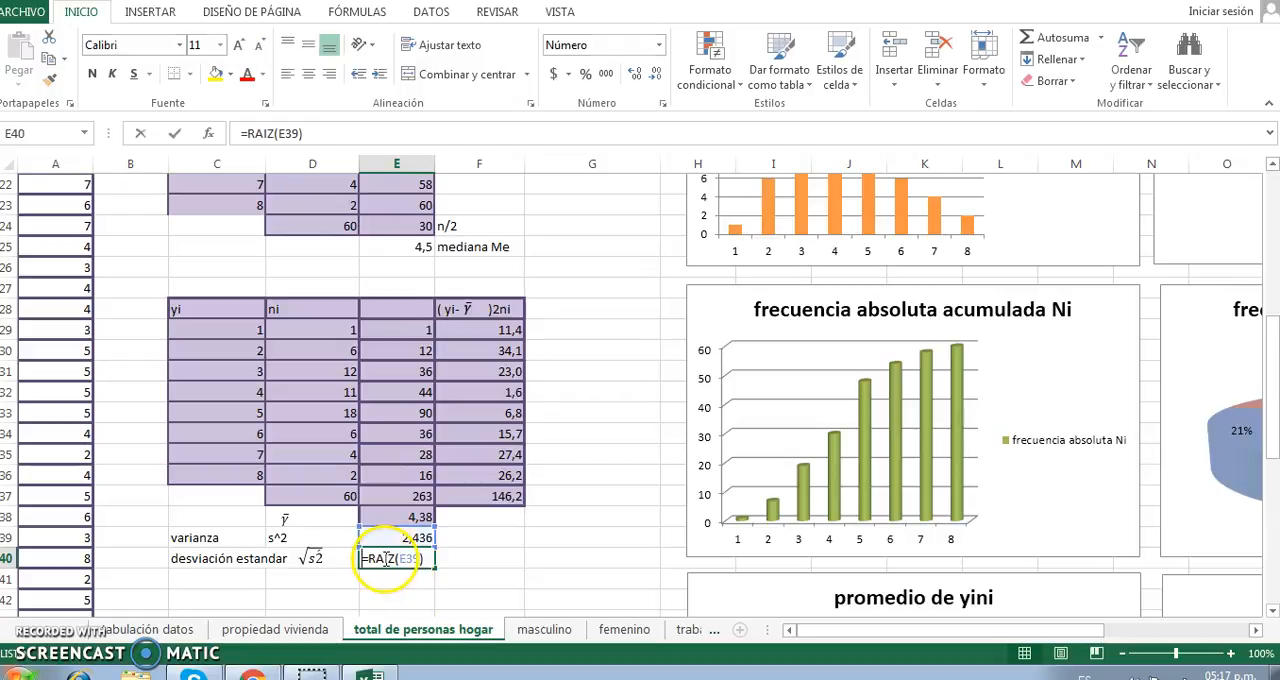